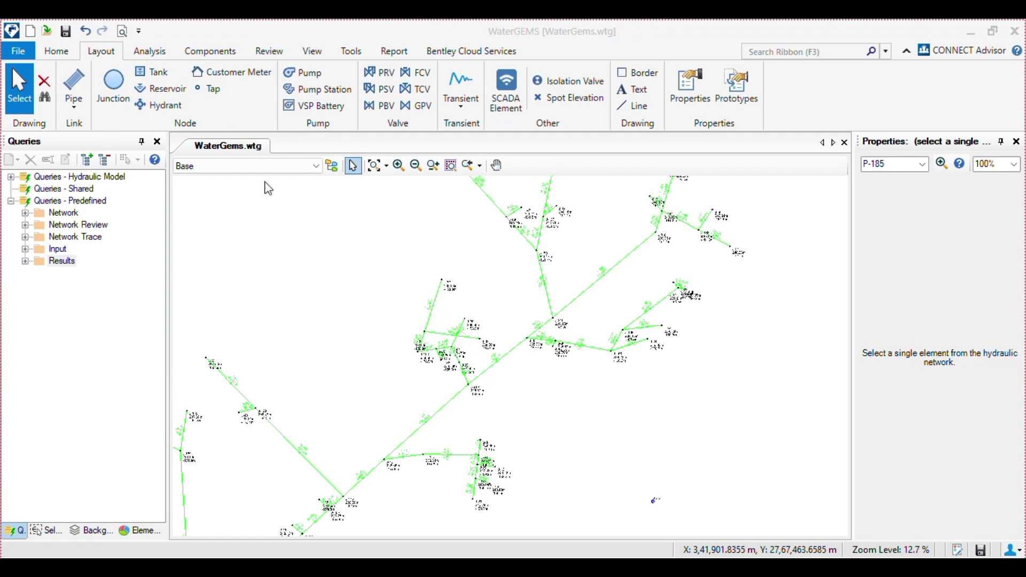
# Examine the pipe and junction labels across the water network, then fit the whole network in view
pyautogui.scroll(3, 497, 343)
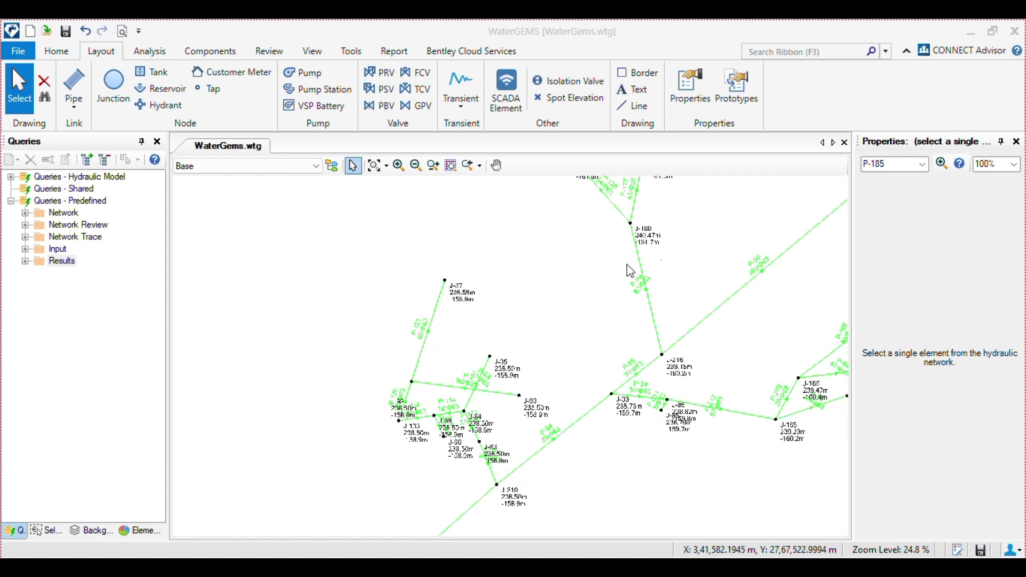
pyautogui.scroll(-4, 629, 268)
pyautogui.scroll(3, 499, 406)
pyautogui.scroll(-6, 499, 453)
pyautogui.scroll(5, 498, 453)
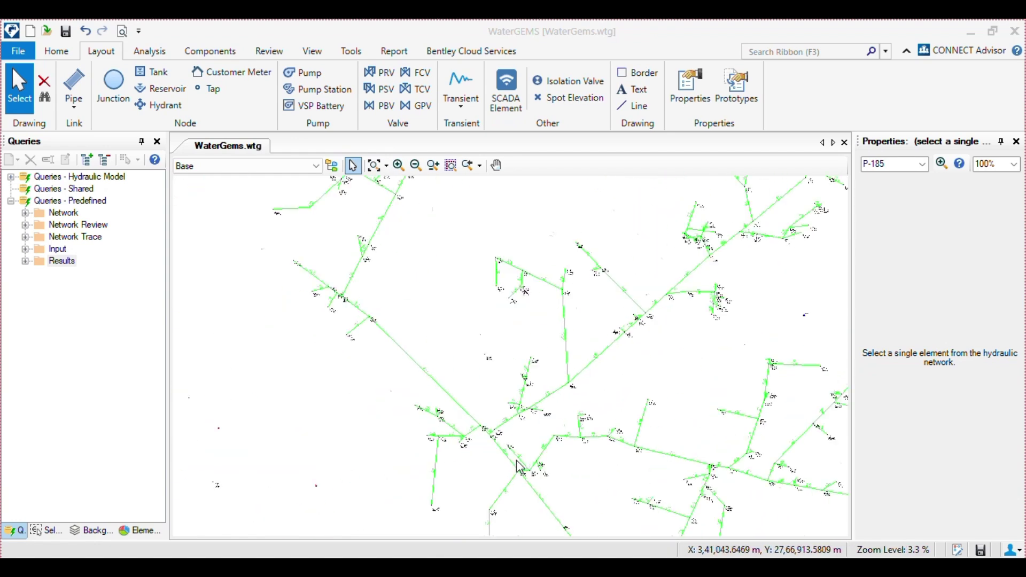
pyautogui.scroll(3, 435, 310)
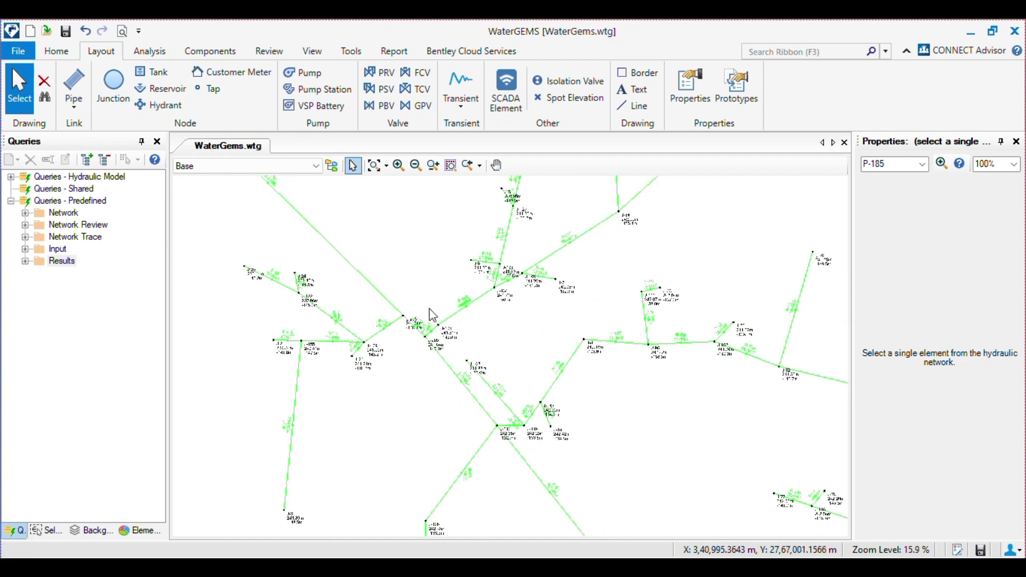
pyautogui.scroll(4, 409, 337)
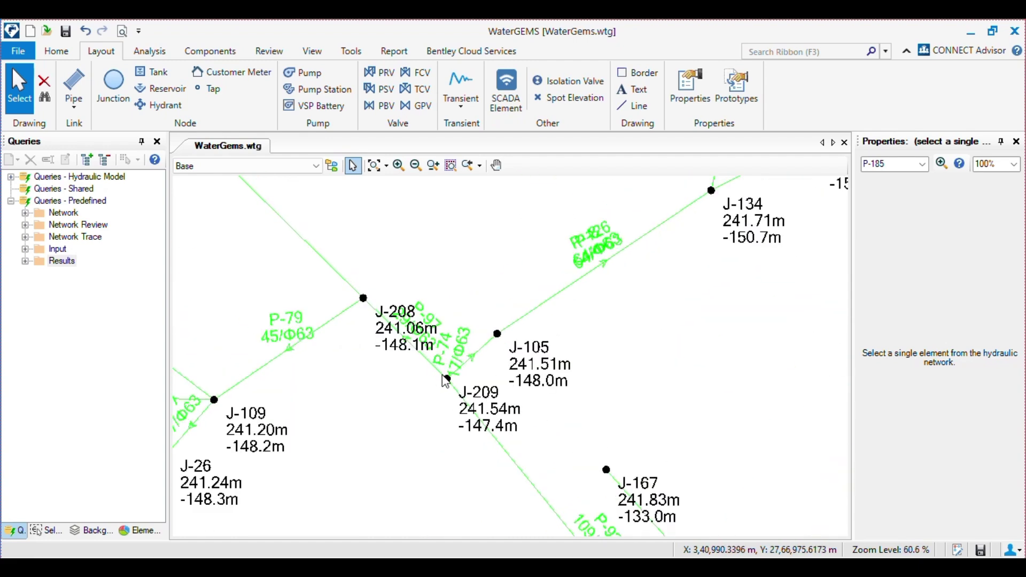
pyautogui.click(374, 165)
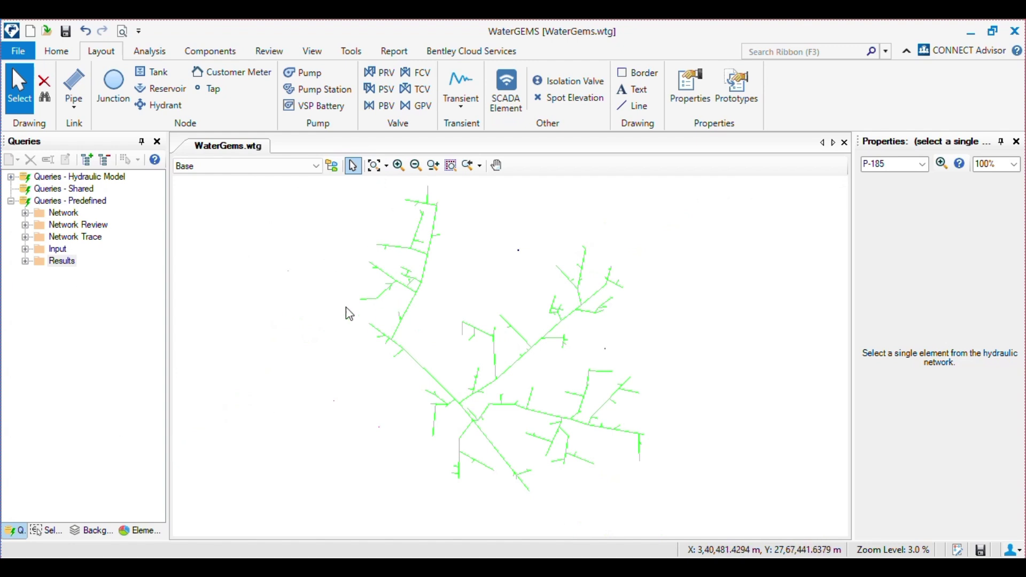
# Open the Queries manager and expand the predefined Network queries to review the available element queries
pyautogui.click(318, 51)
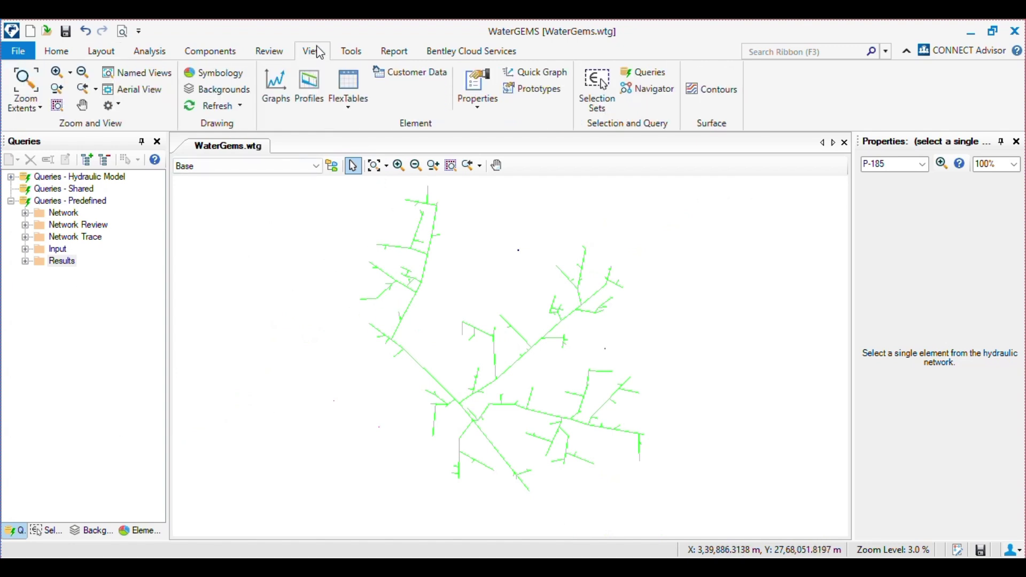
pyautogui.click(648, 74)
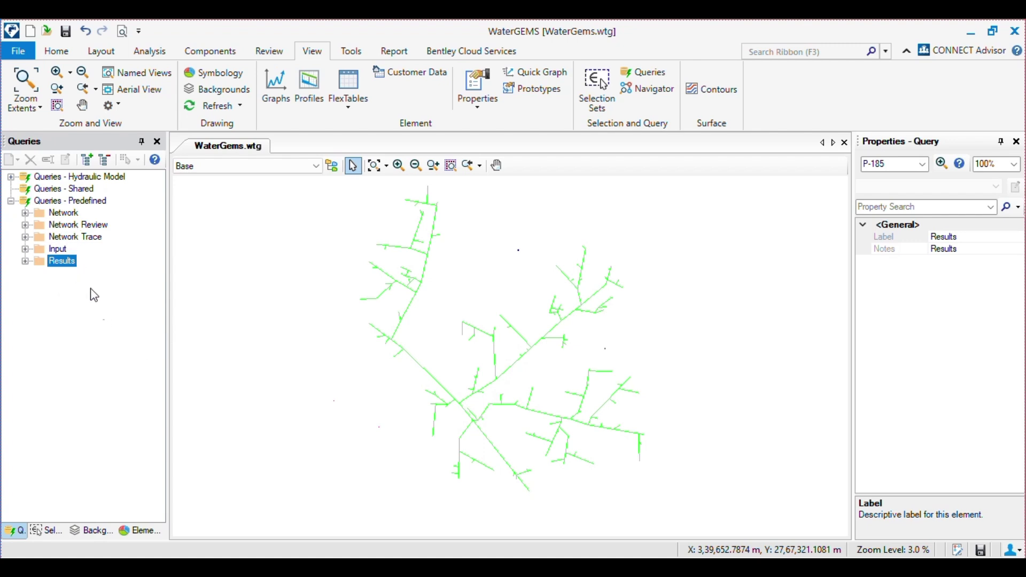
pyautogui.doubleClick(29, 215)
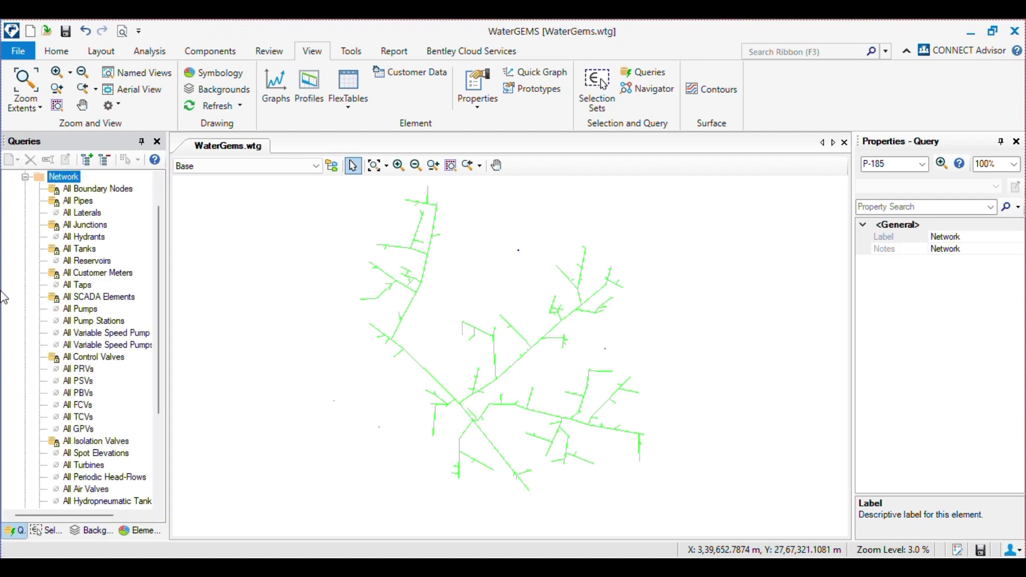
pyautogui.scroll(-4, 107, 465)
pyautogui.scroll(5, 99, 463)
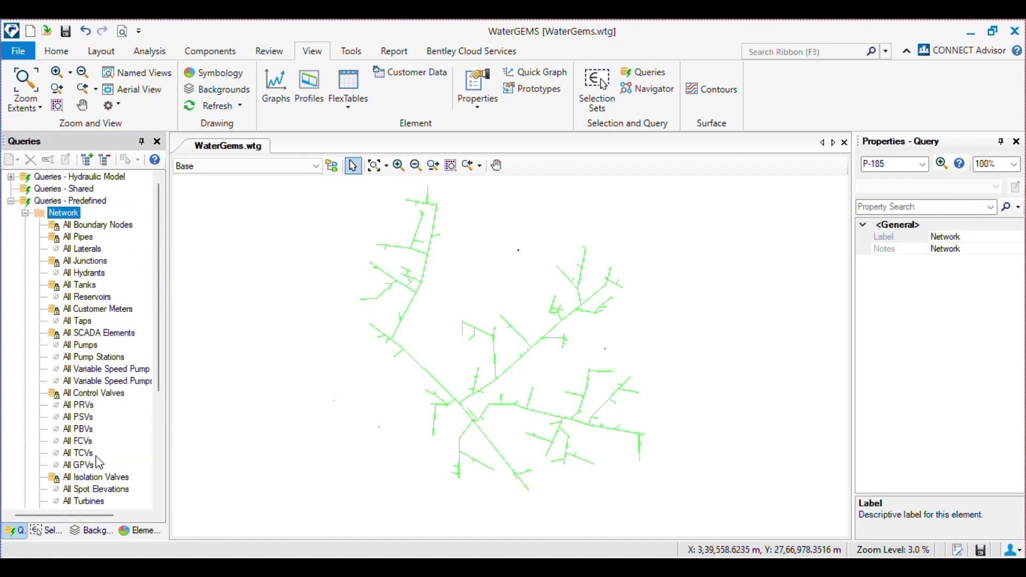
pyautogui.scroll(3, 435, 297)
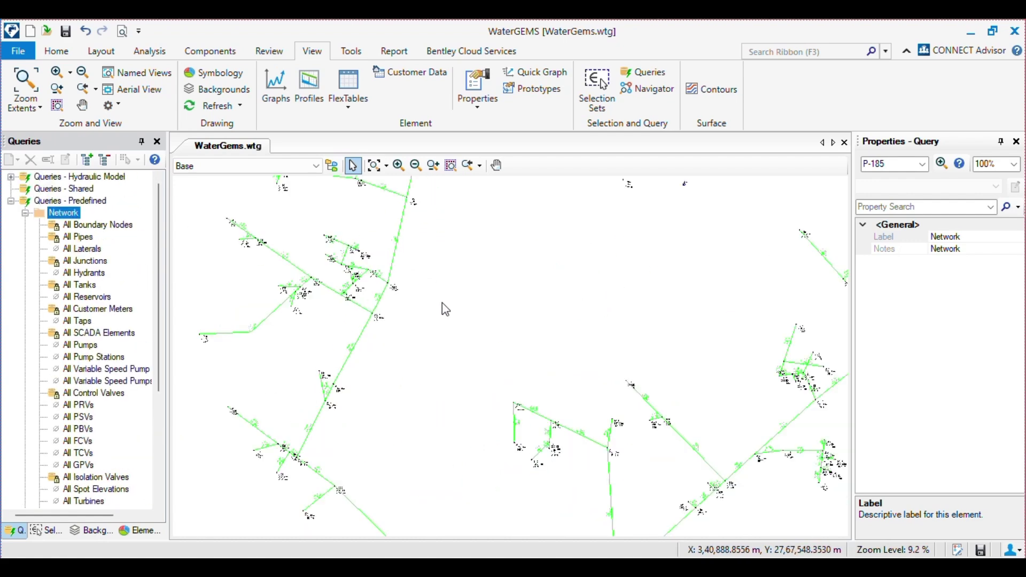
pyautogui.scroll(3, 405, 329)
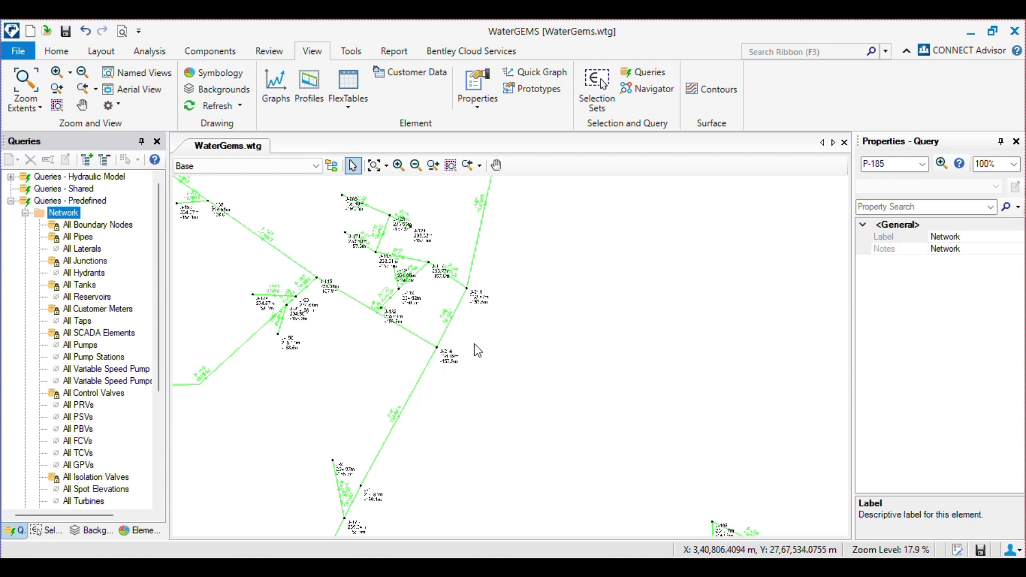
pyautogui.scroll(-3, 344, 401)
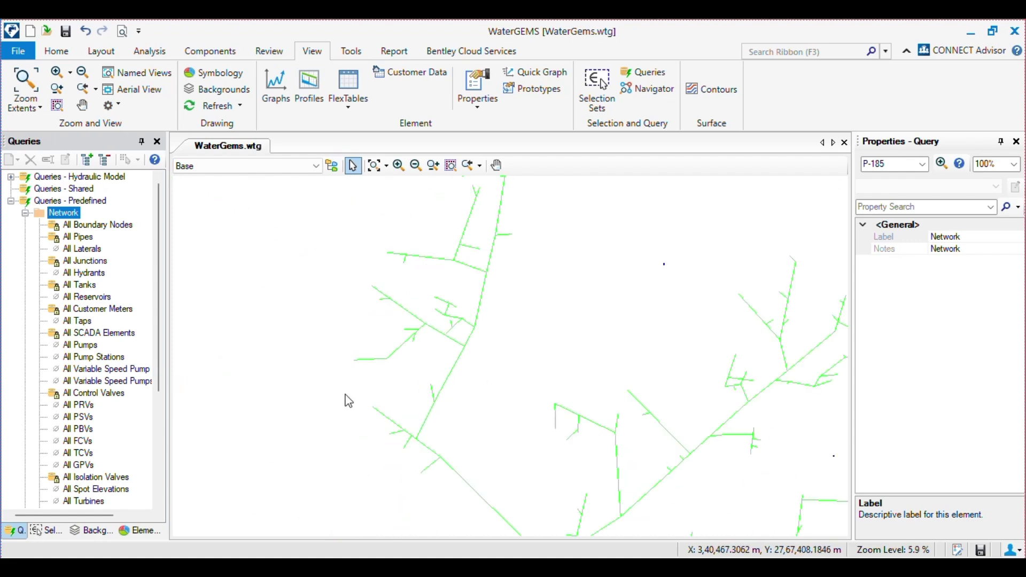
# Run the predefined All Boundary Nodes query and inspect the selected element in the drawing
pyautogui.click(86, 226)
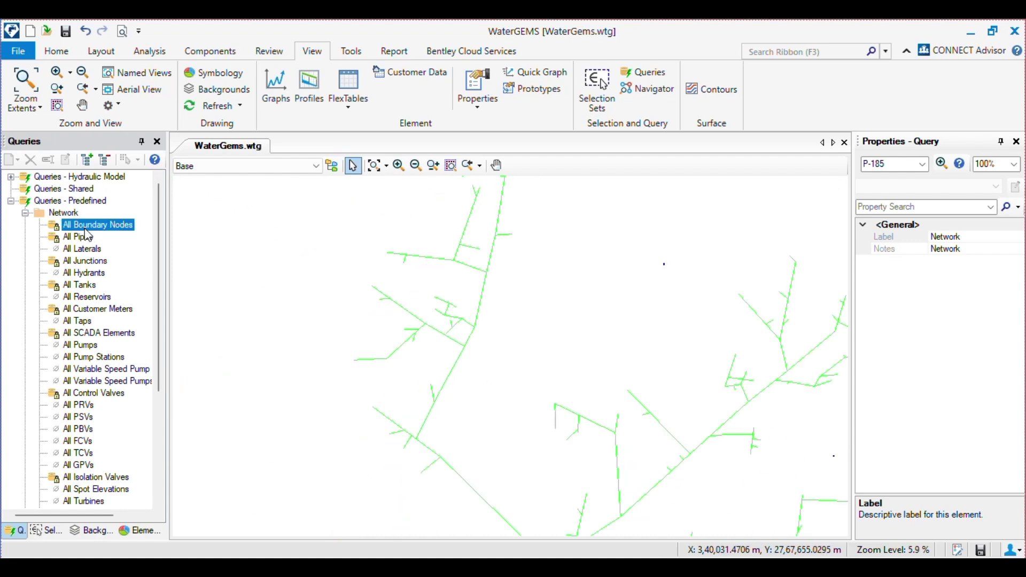
pyautogui.scroll(-2, 647, 438)
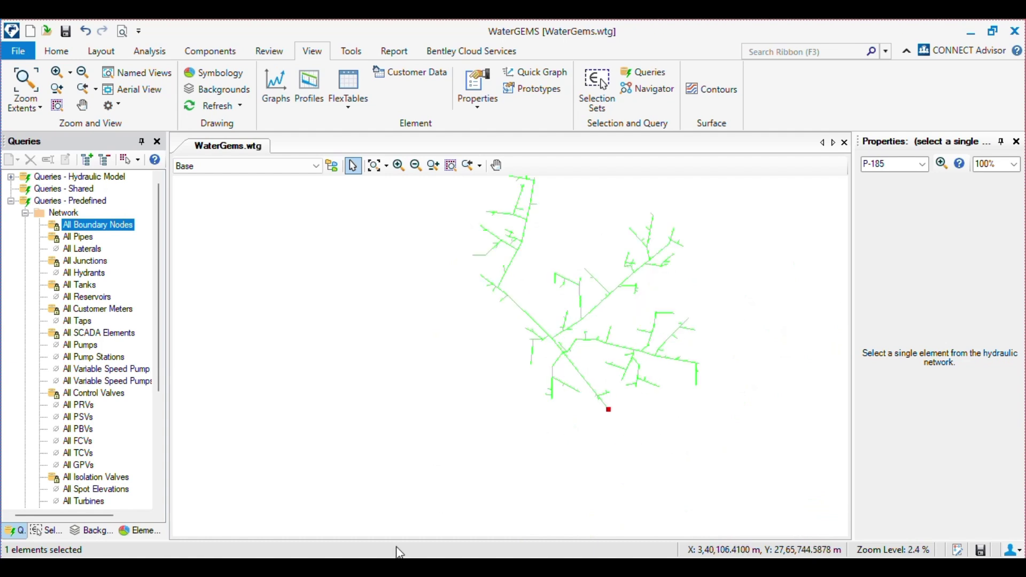
pyautogui.scroll(1, 660, 409)
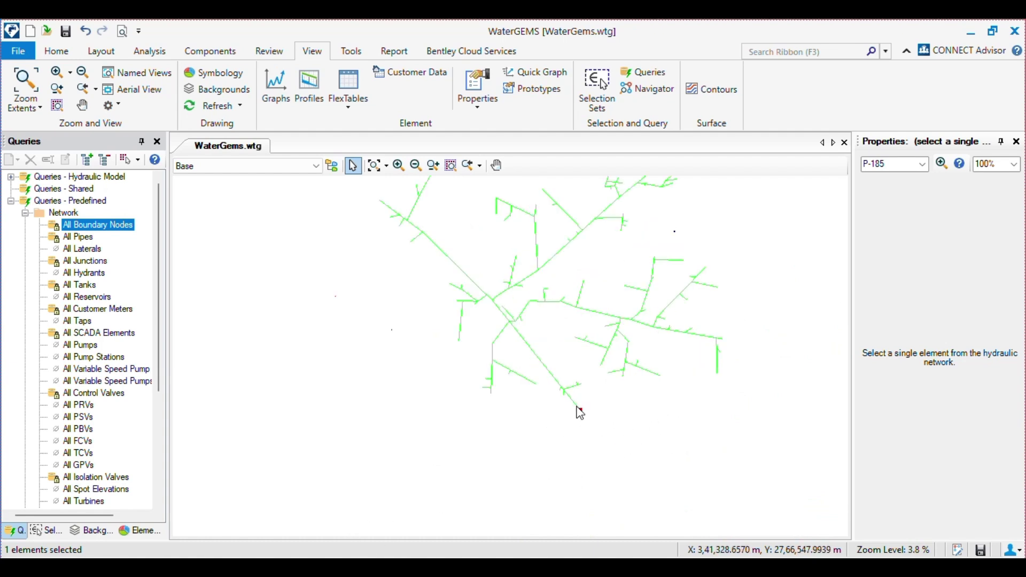
pyautogui.scroll(8, 580, 413)
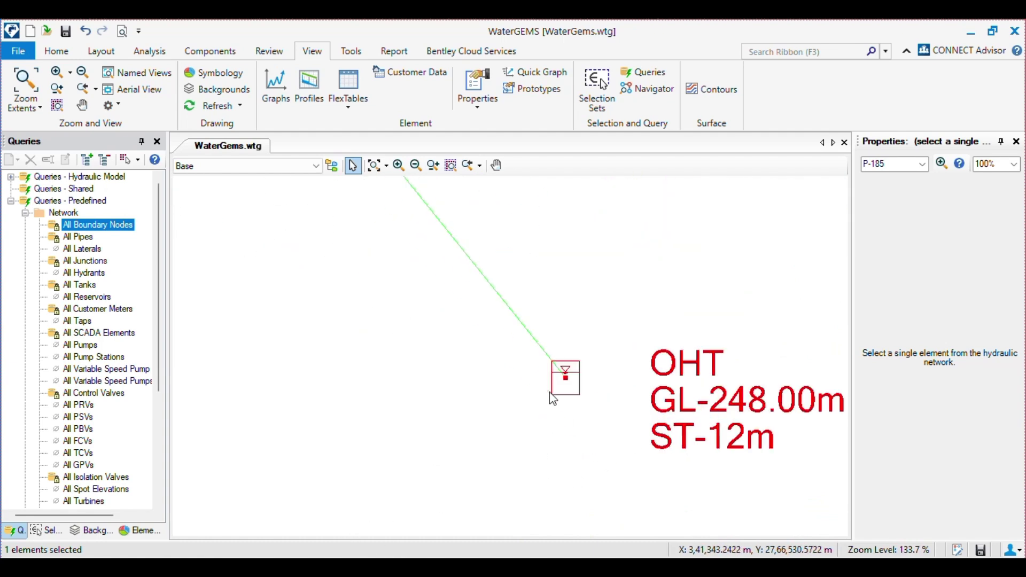
pyautogui.scroll(-6, 480, 354)
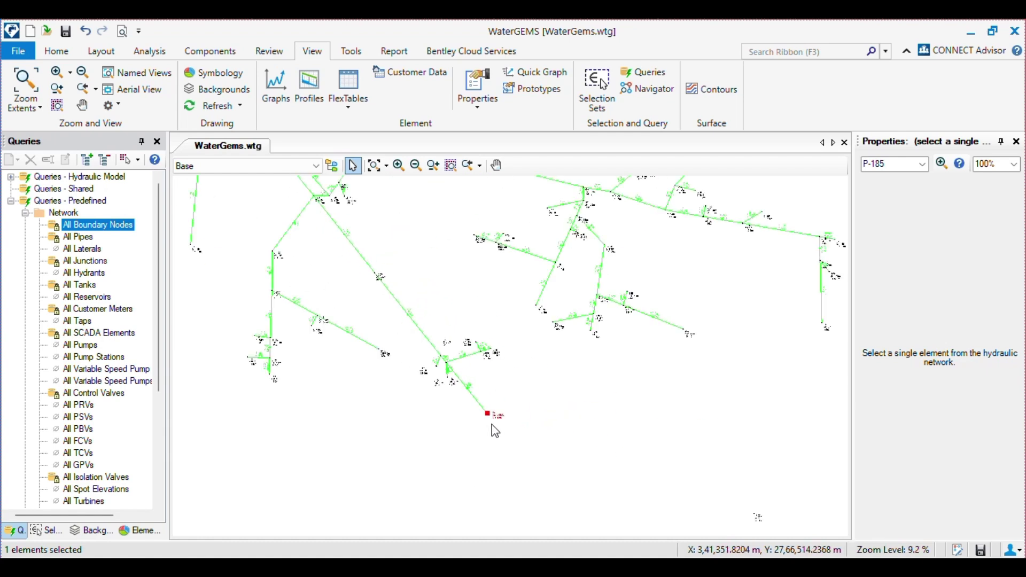
pyautogui.scroll(-2, 473, 431)
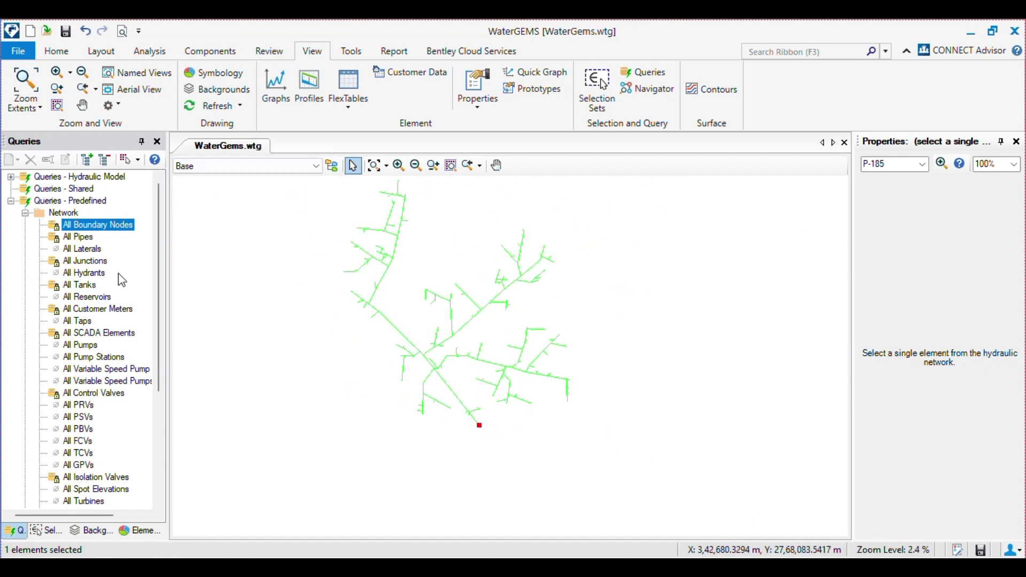
# Select every pipe in the network with the predefined All Pipes query and inspect the highlighted pipes
pyautogui.doubleClick(79, 237)
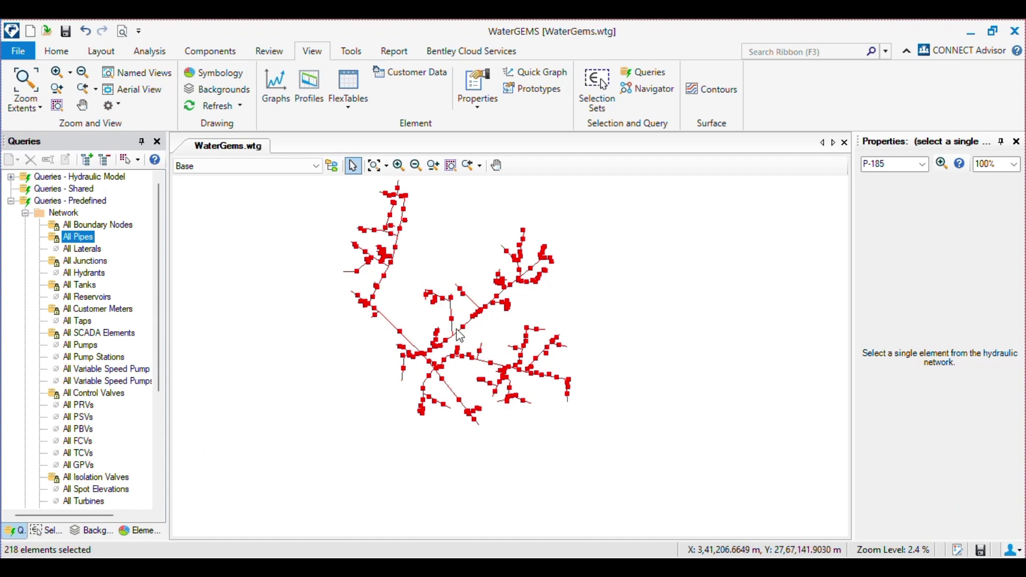
pyautogui.scroll(10, 430, 372)
pyautogui.scroll(-3, 427, 369)
pyautogui.scroll(-4, 485, 289)
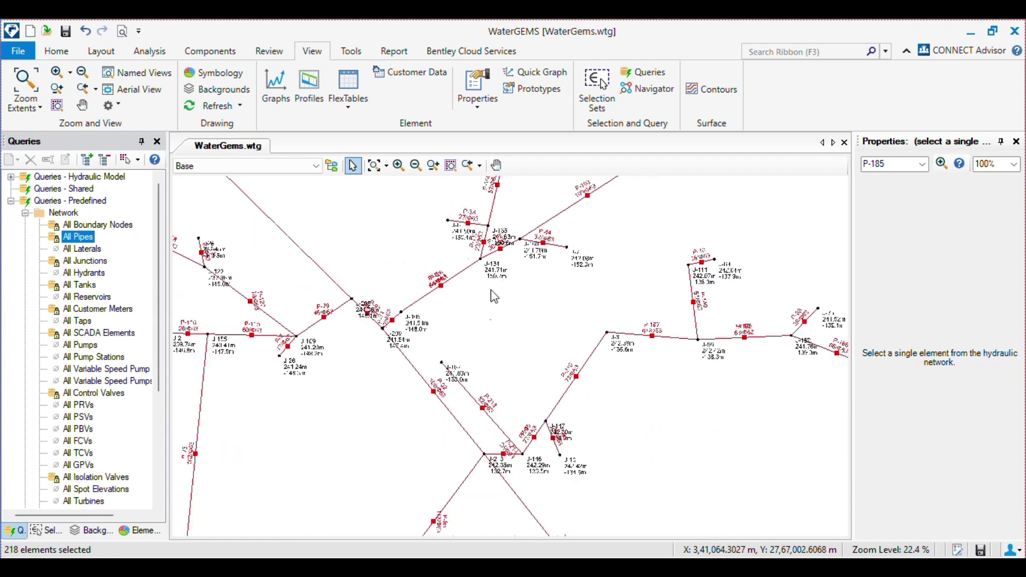
pyautogui.scroll(-2, 295, 338)
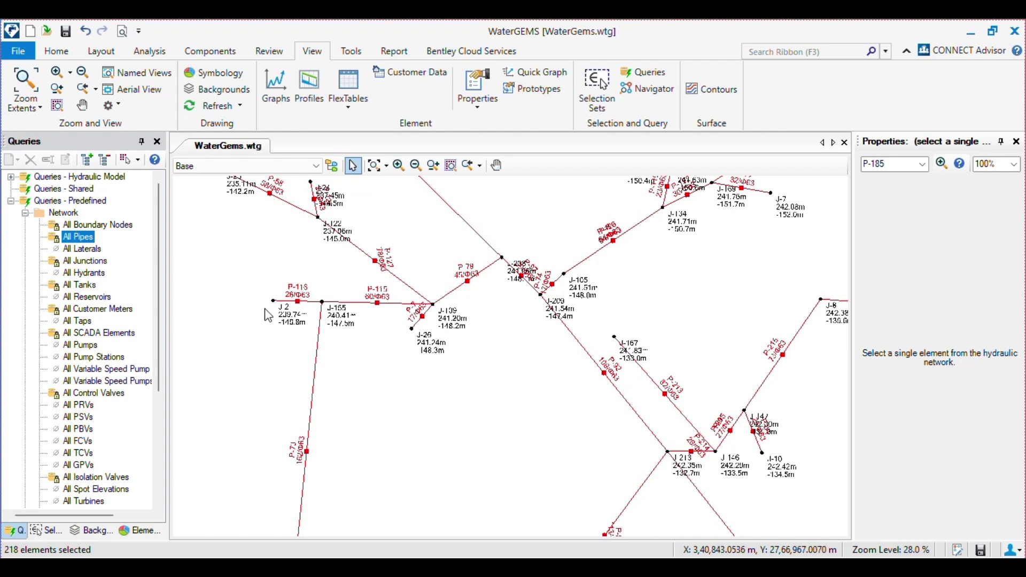
pyautogui.scroll(-8, 419, 405)
pyautogui.scroll(4, 497, 393)
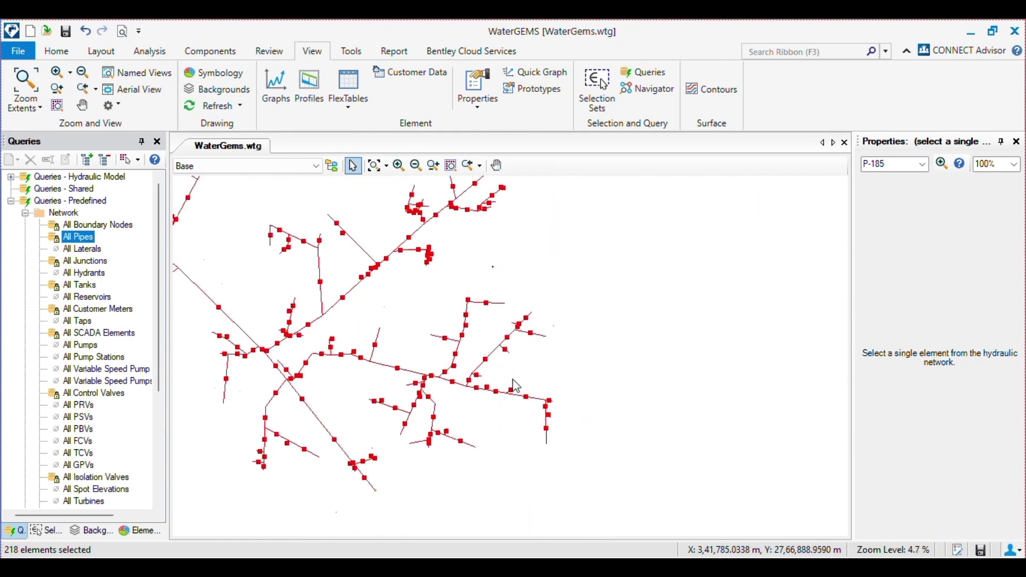
pyautogui.scroll(3, 509, 202)
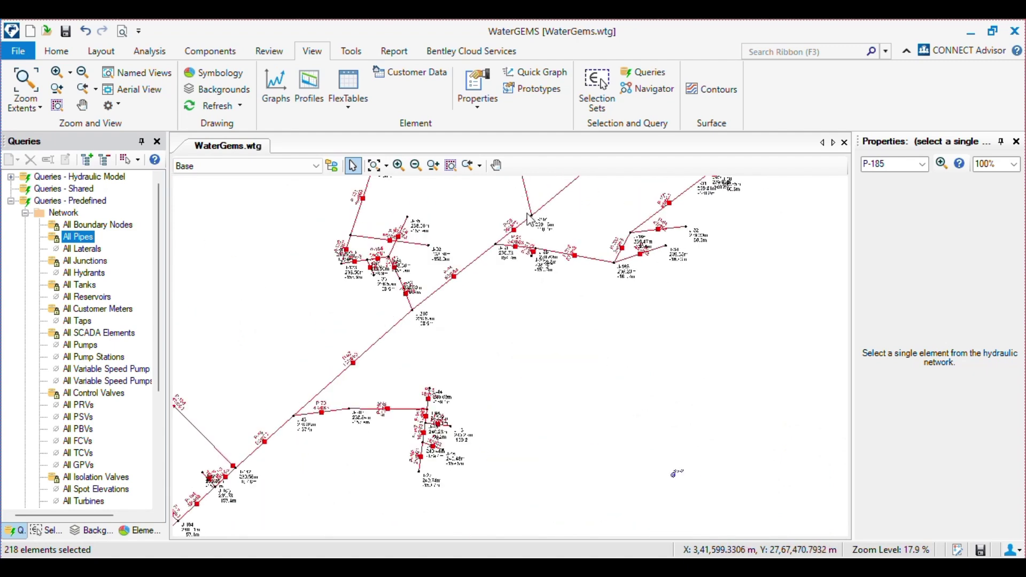
pyautogui.scroll(-4, 509, 202)
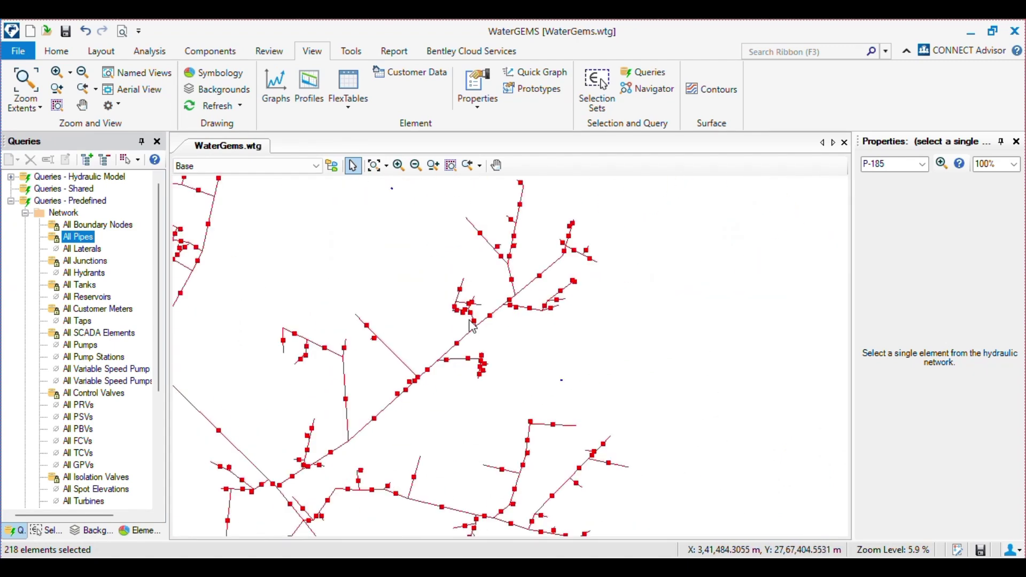
# Select every junction with the predefined All Junctions query and inspect the highlighted nodes across the network
pyautogui.click(85, 262)
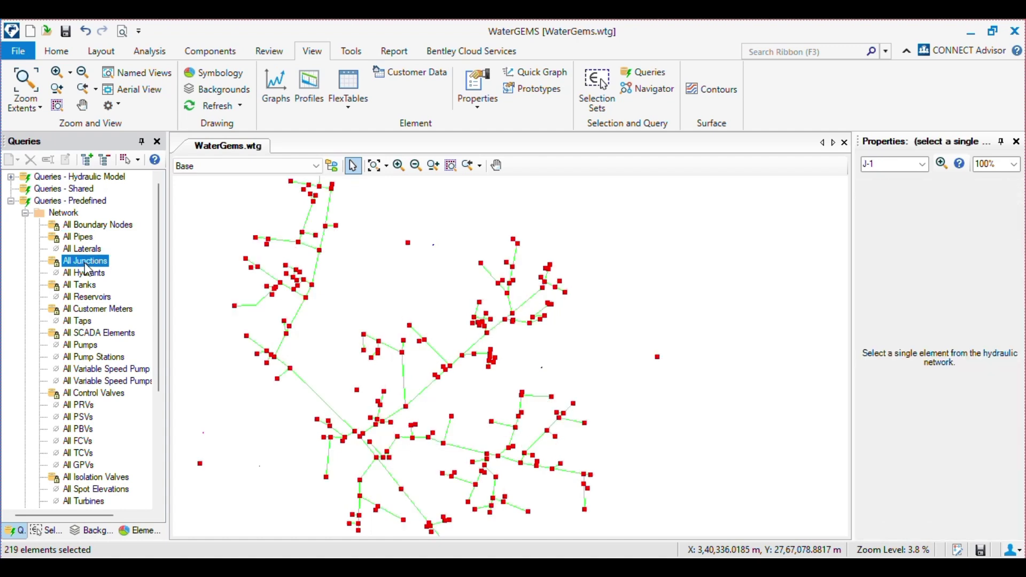
pyautogui.scroll(-3, 540, 273)
pyautogui.scroll(3, 529, 334)
pyautogui.scroll(4, 514, 374)
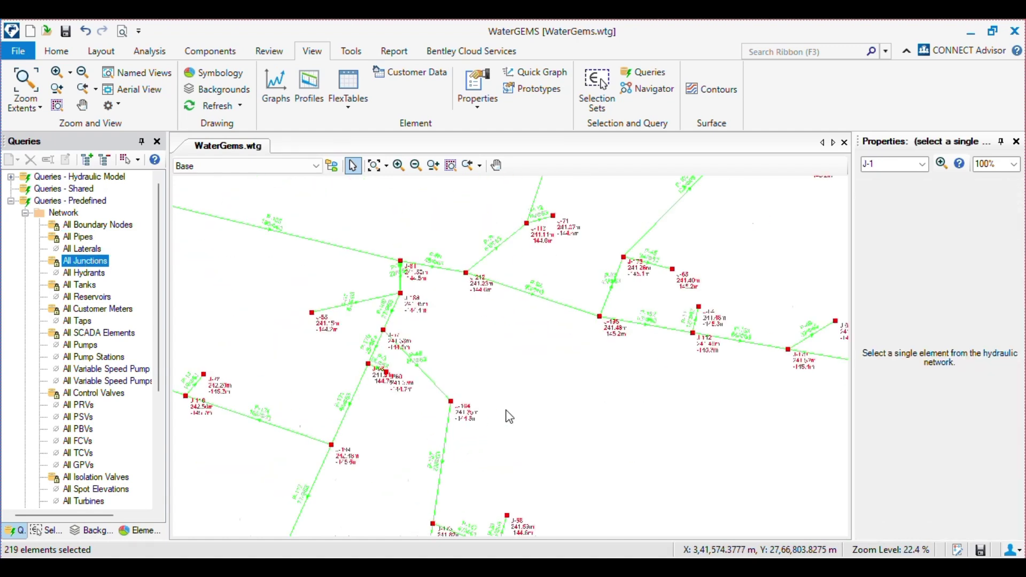
pyautogui.scroll(-3, 369, 419)
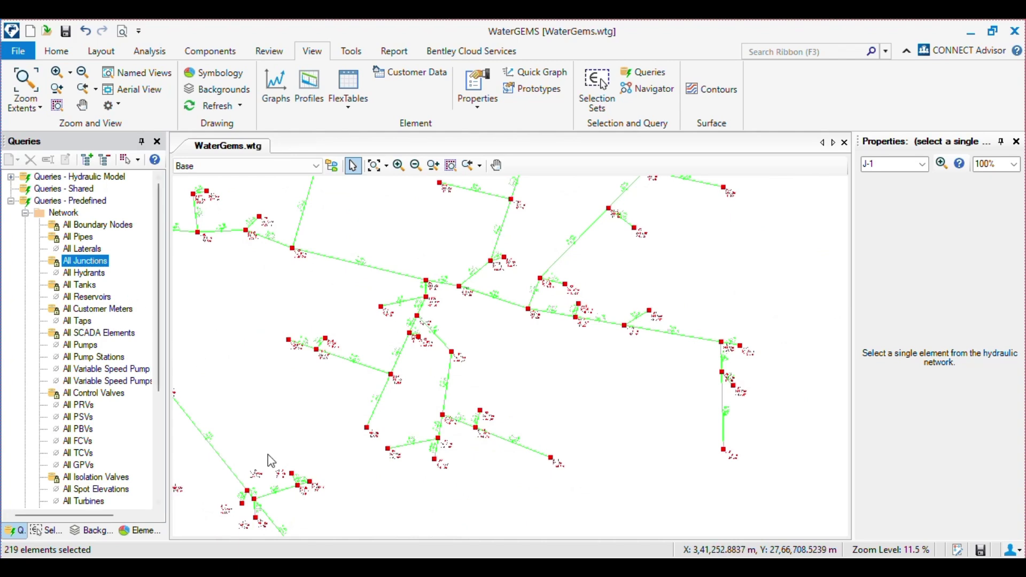
pyautogui.scroll(-3, 381, 312)
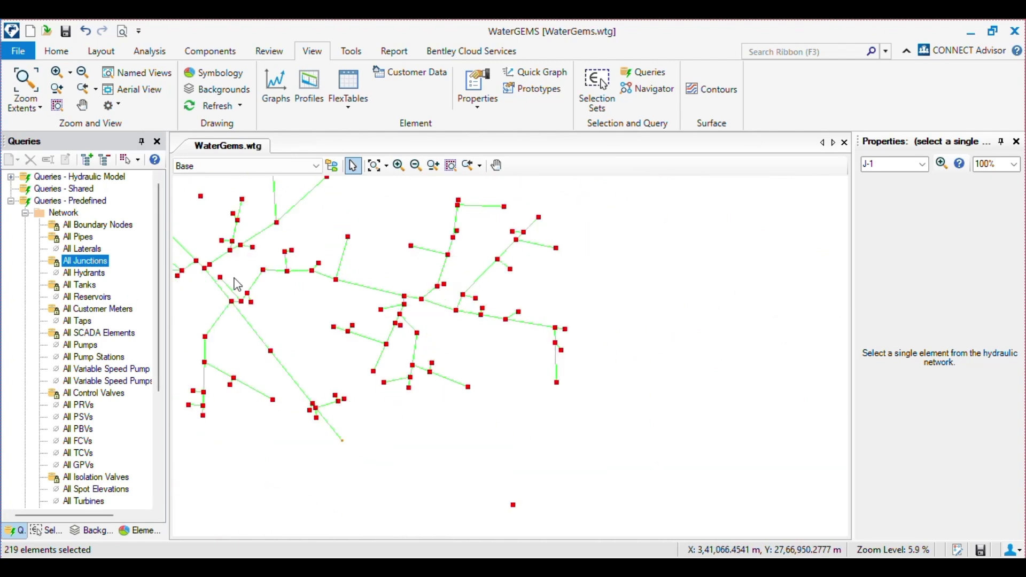
pyautogui.scroll(1, 289, 308)
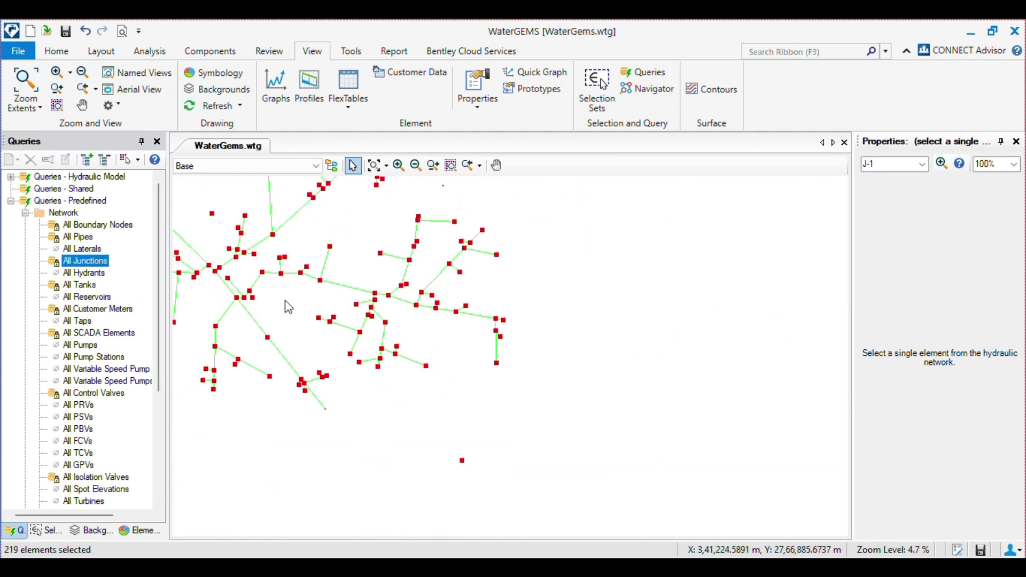
# Run the predefined All Tanks query and inspect the selected tank in the drawing
pyautogui.doubleClick(80, 285)
pyautogui.scroll(3, 369, 414)
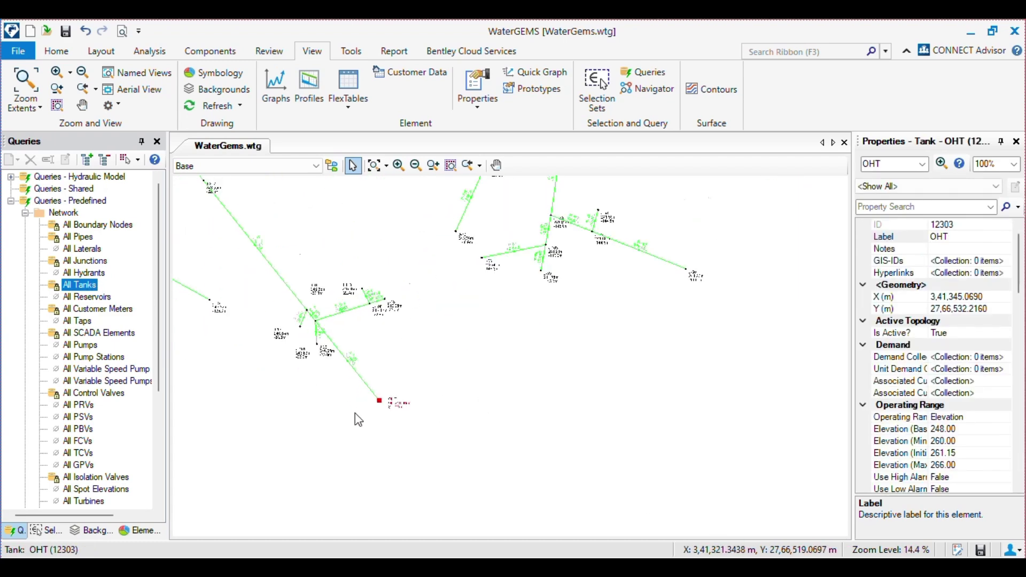
pyautogui.scroll(2, 358, 420)
# Run the predefined All Customer Meters query, followed by the All SCADA Elements query
pyautogui.doubleClick(102, 312)
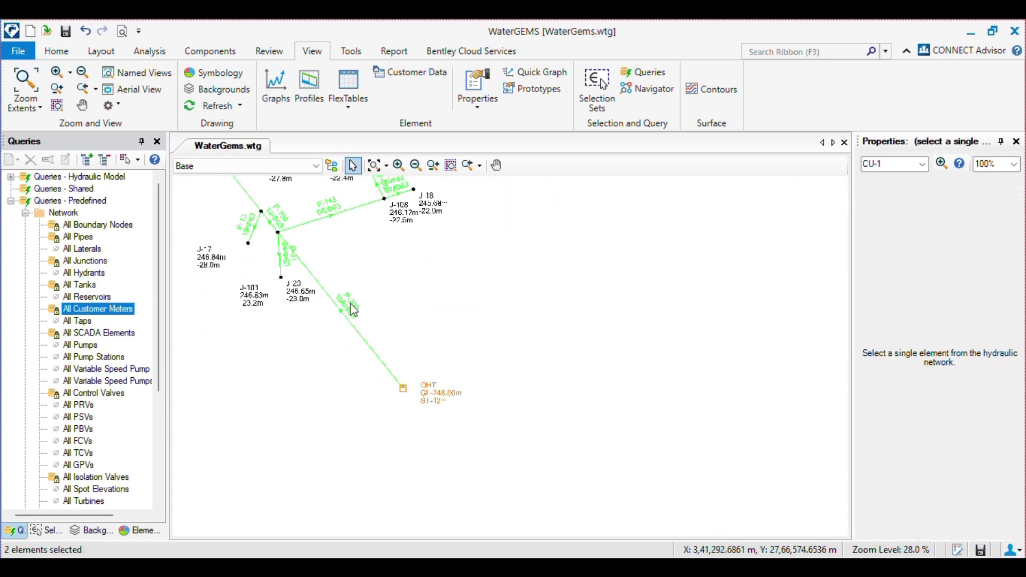
pyautogui.doubleClick(104, 334)
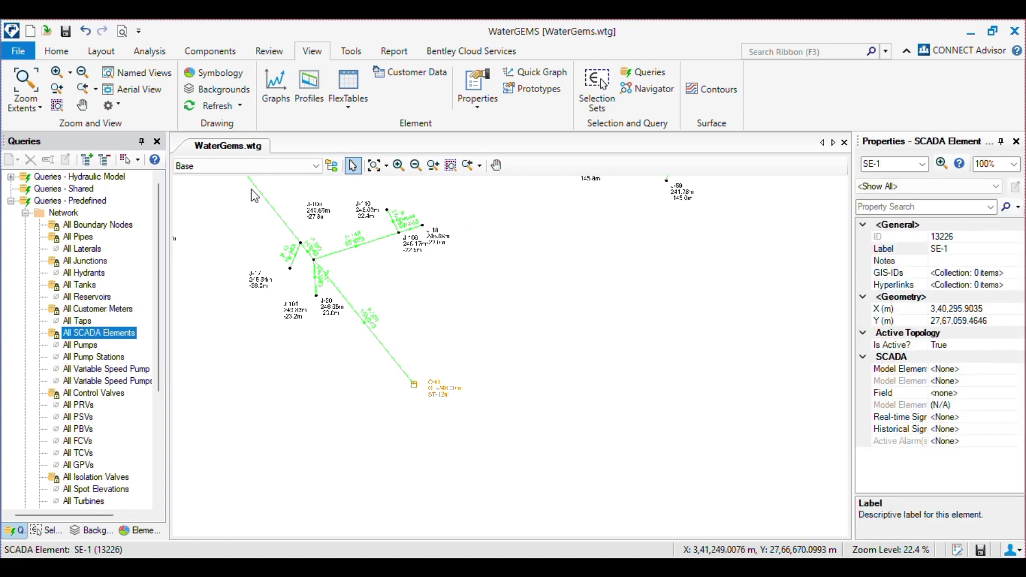
pyautogui.click(56, 51)
pyautogui.click(101, 51)
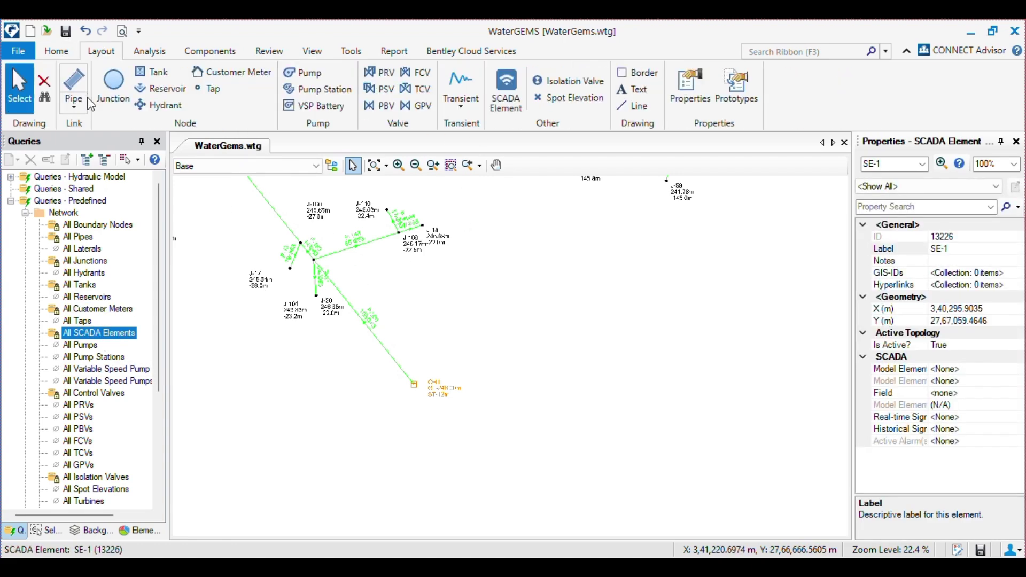
# Run the predefined All Control Valves and All Isolation Valves queries, then collapse the Network query folder
pyautogui.doubleClick(97, 394)
pyautogui.doubleClick(98, 477)
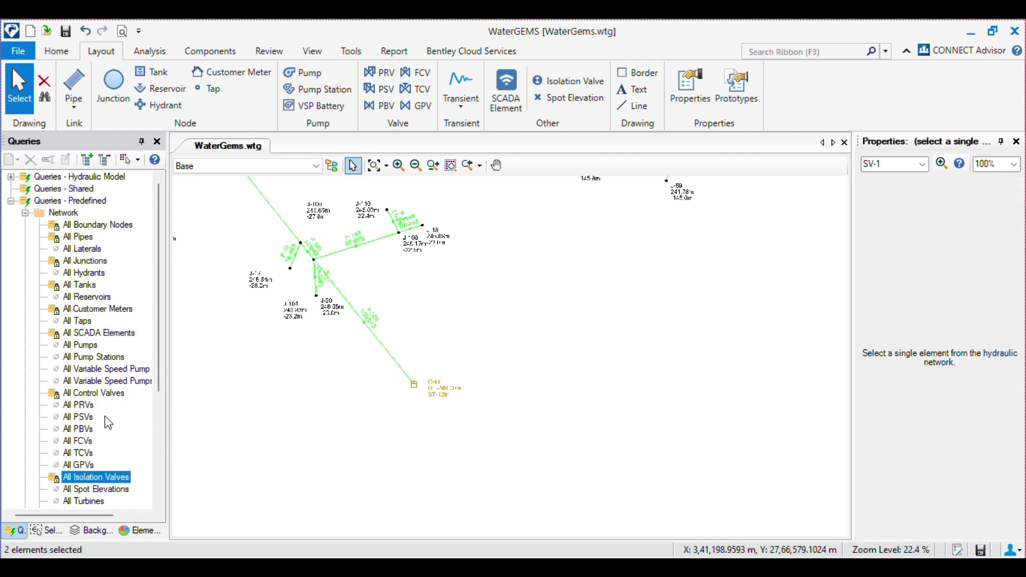
pyautogui.scroll(-5, 94, 438)
pyautogui.scroll(5, 88, 393)
pyautogui.click(25, 212)
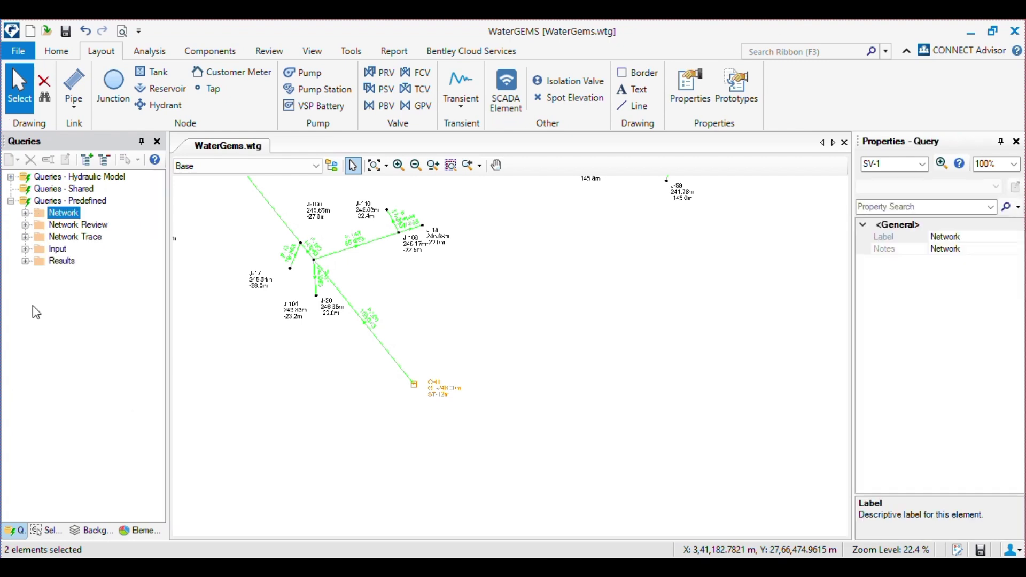
# Expand the Network Review query folder and examine closely spaced junctions such as J-88 and J-89 in the drawing
pyautogui.click(26, 226)
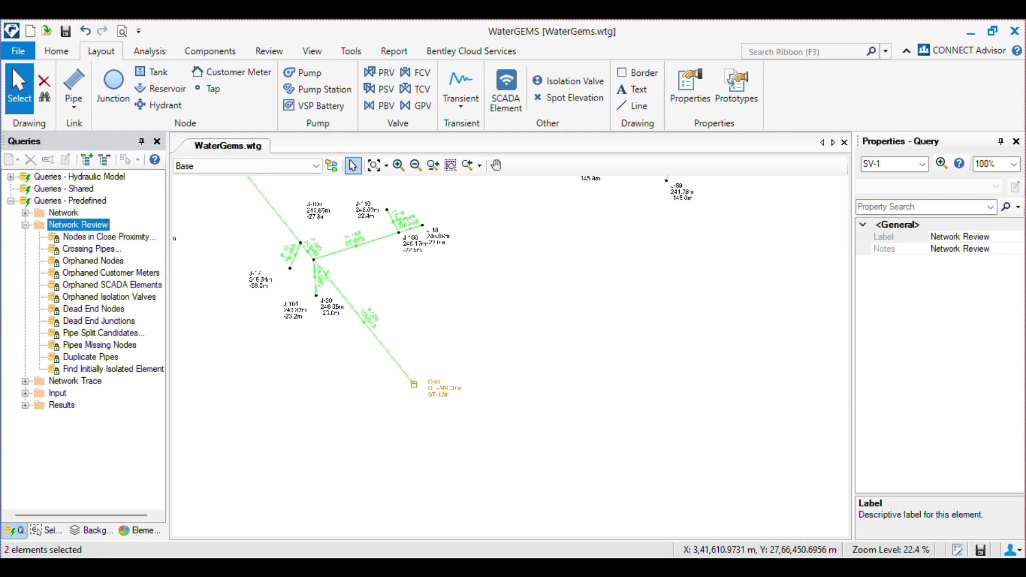
pyautogui.click(91, 237)
pyautogui.scroll(-8, 554, 384)
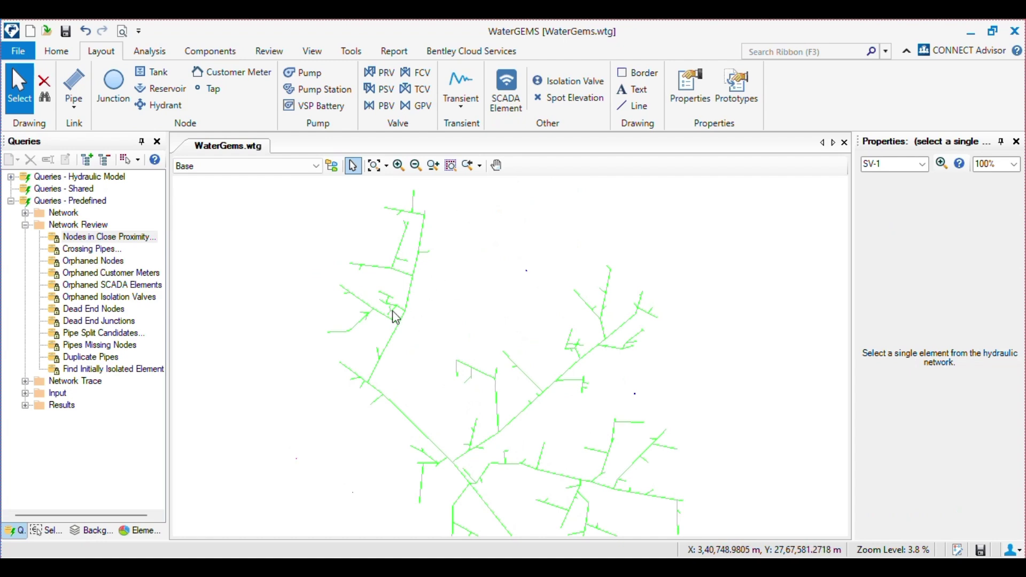
pyautogui.scroll(8, 396, 318)
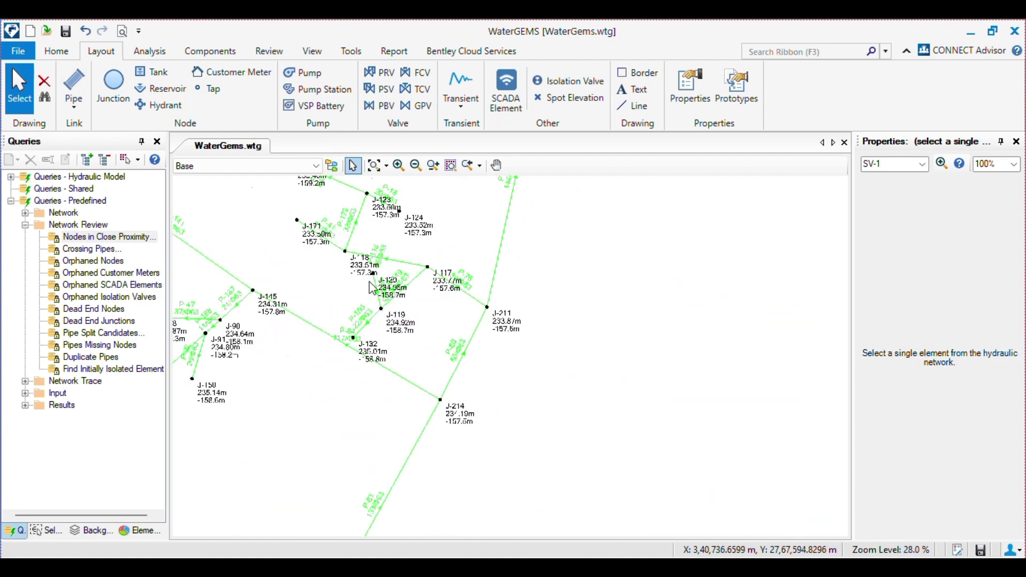
pyautogui.scroll(-3, 408, 412)
pyautogui.scroll(4, 632, 303)
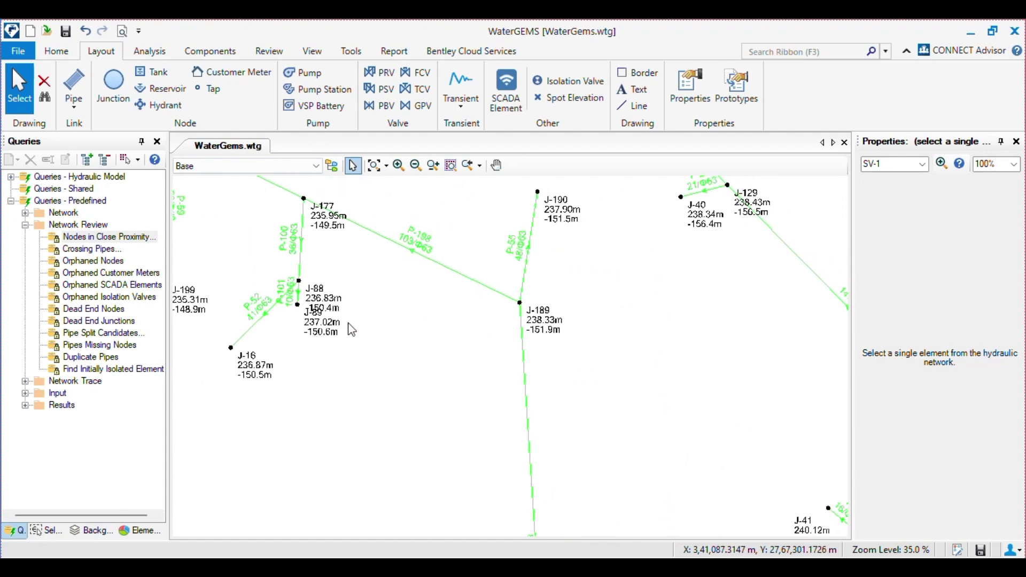
pyautogui.scroll(4, 350, 328)
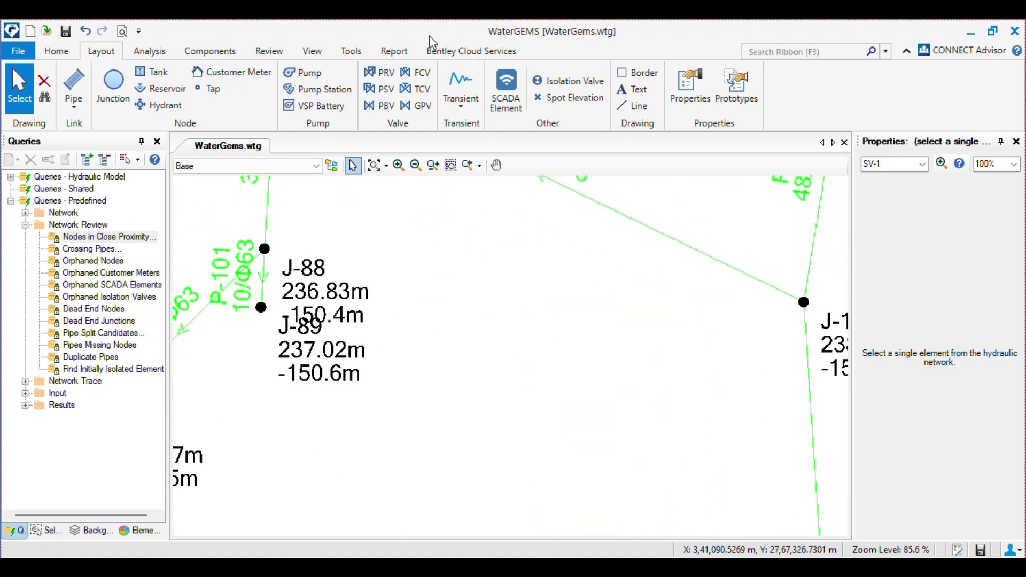
pyautogui.scroll(-2, 414, 321)
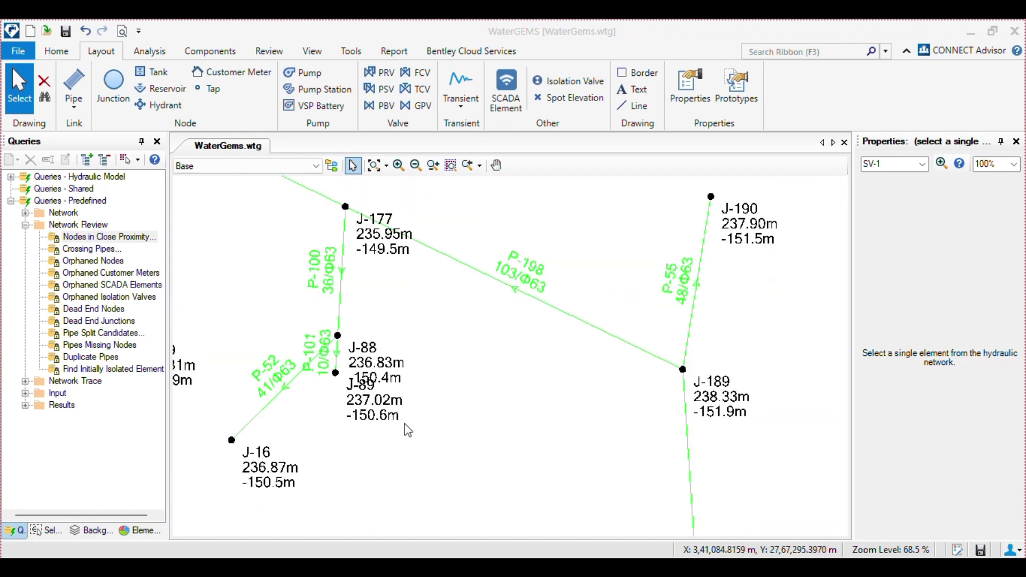
pyautogui.scroll(-5, 408, 430)
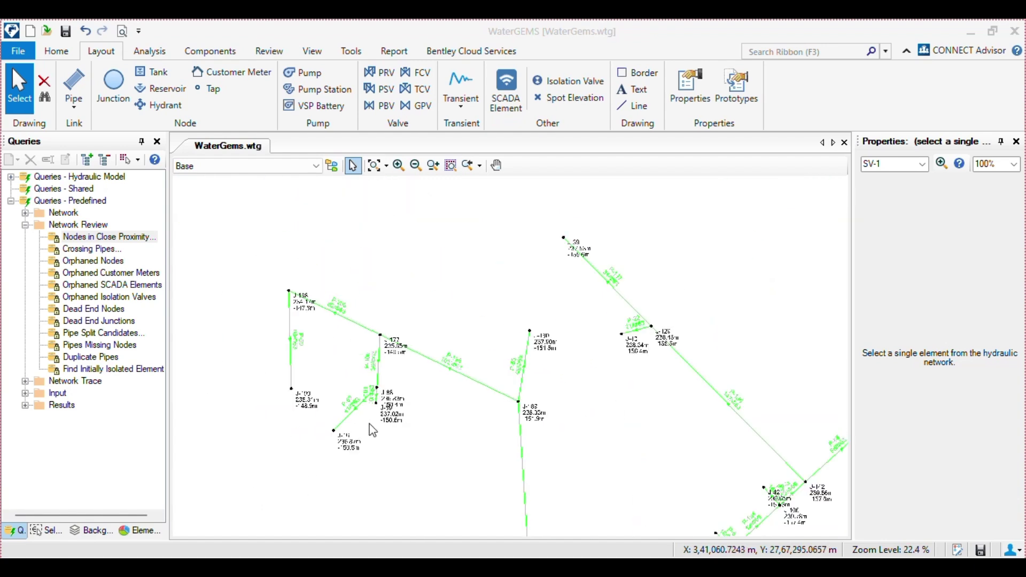
# Open the parameters of the Nodes in Close Proximity query, review the available node types and choose Junction
pyautogui.click(102, 240)
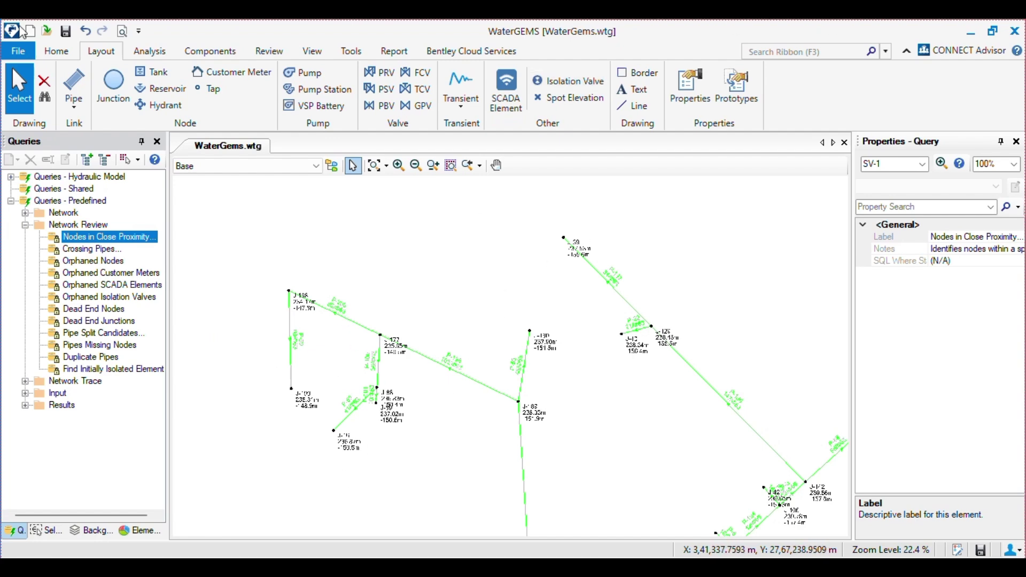
pyautogui.doubleClick(111, 239)
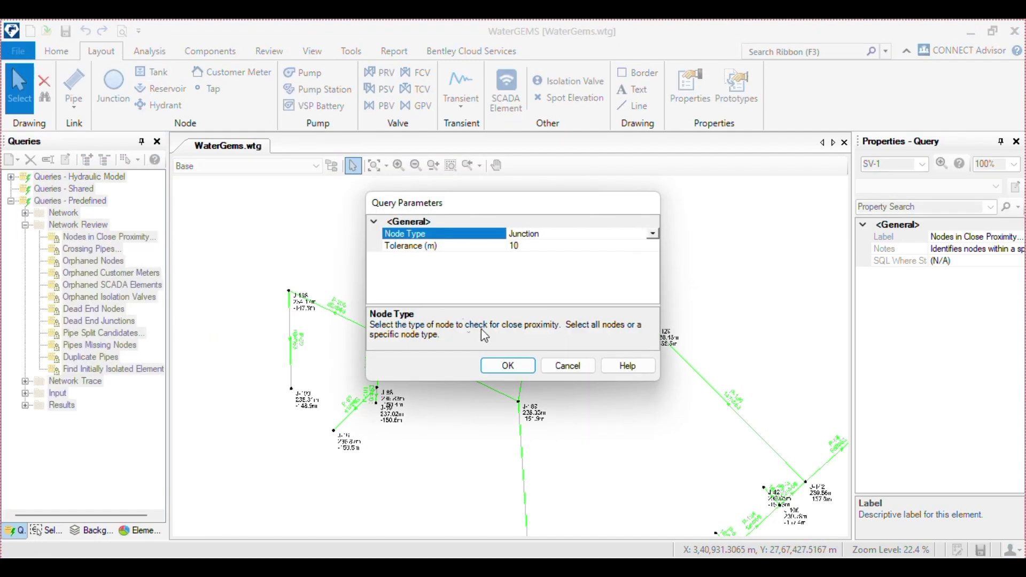
pyautogui.click(423, 246)
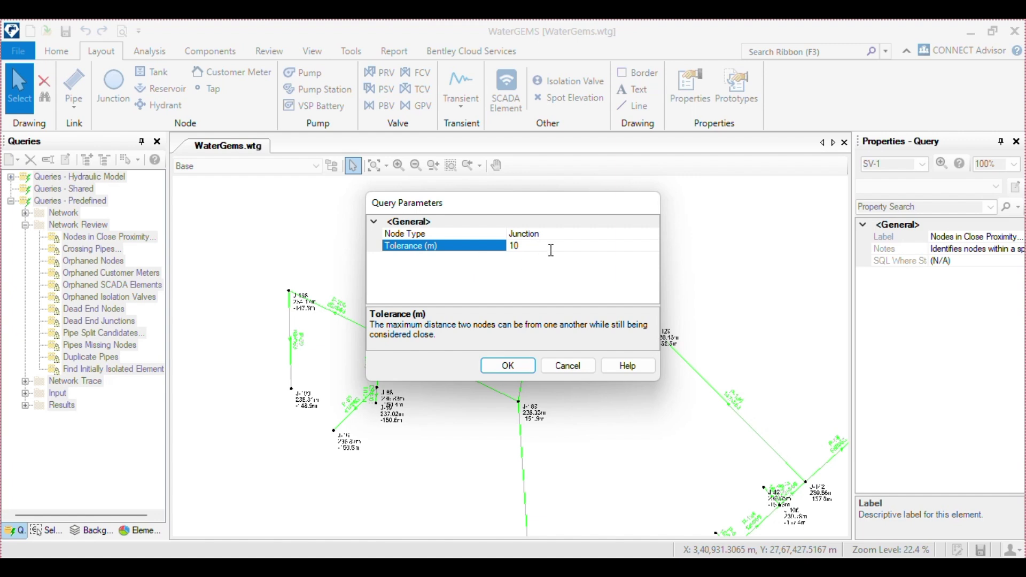
pyautogui.click(585, 236)
pyautogui.click(653, 234)
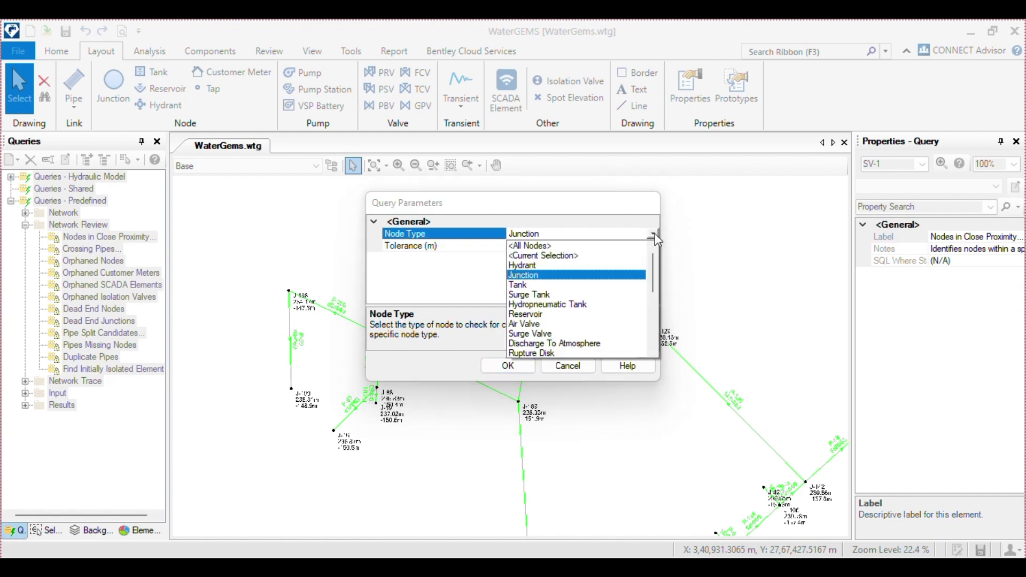
pyautogui.scroll(-5, 555, 316)
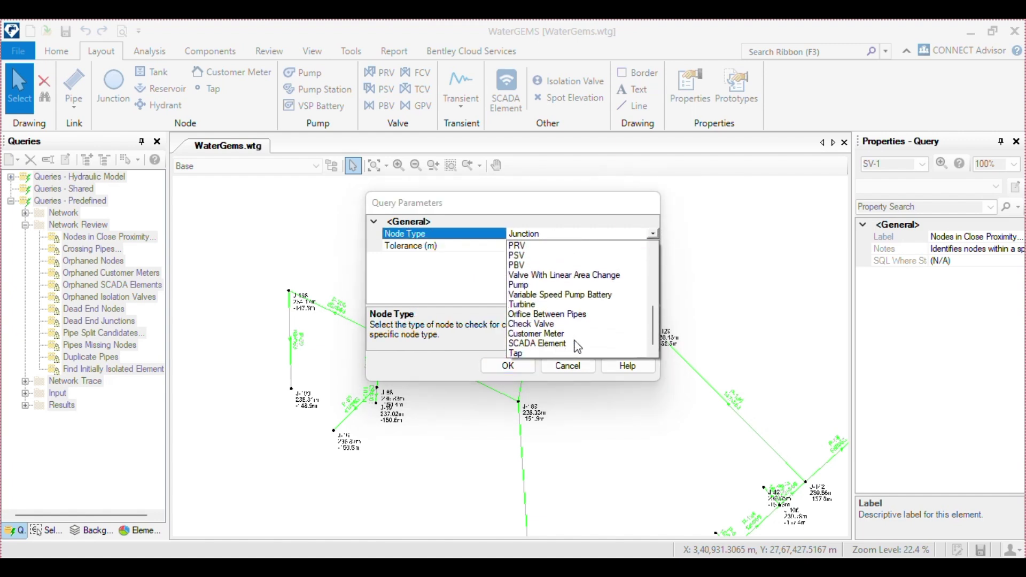
pyautogui.moveTo(652, 321); pyautogui.dragTo(602, 259)
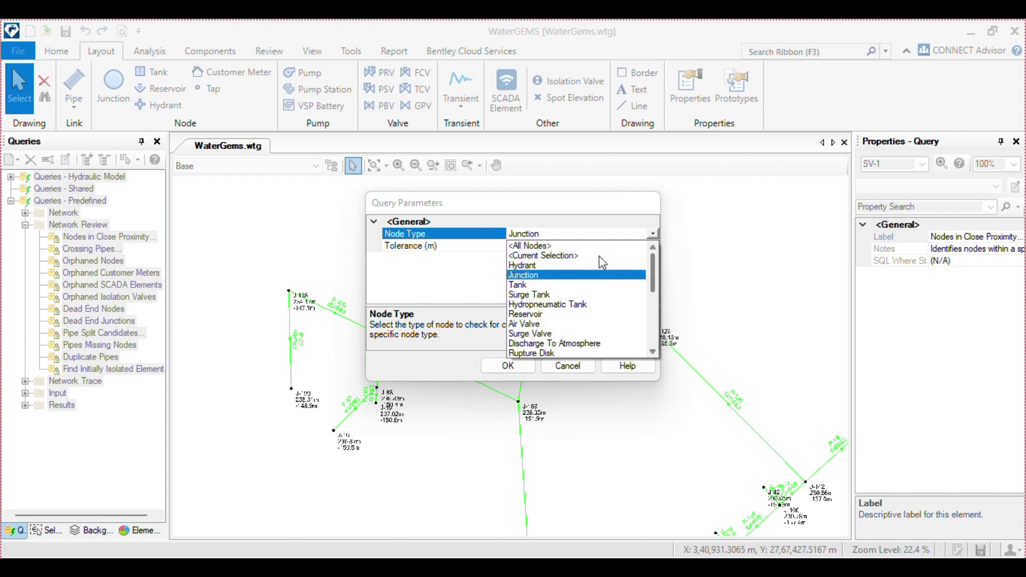
pyautogui.click(537, 276)
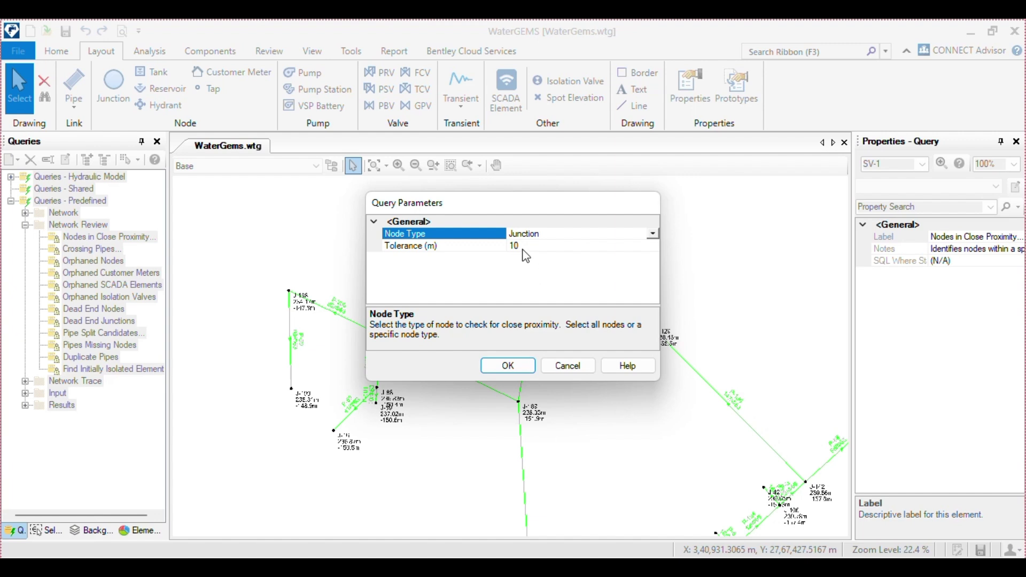
# Set the proximity tolerance to 3 m, run the query and check the network for selected junctions
pyautogui.click(523, 250)
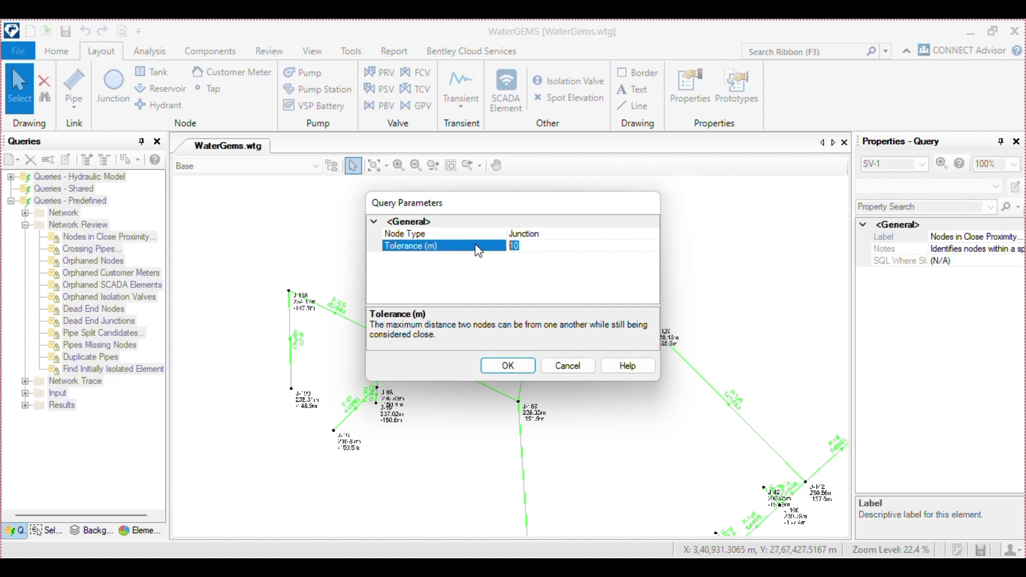
pyautogui.write('3')
pyautogui.click(509, 366)
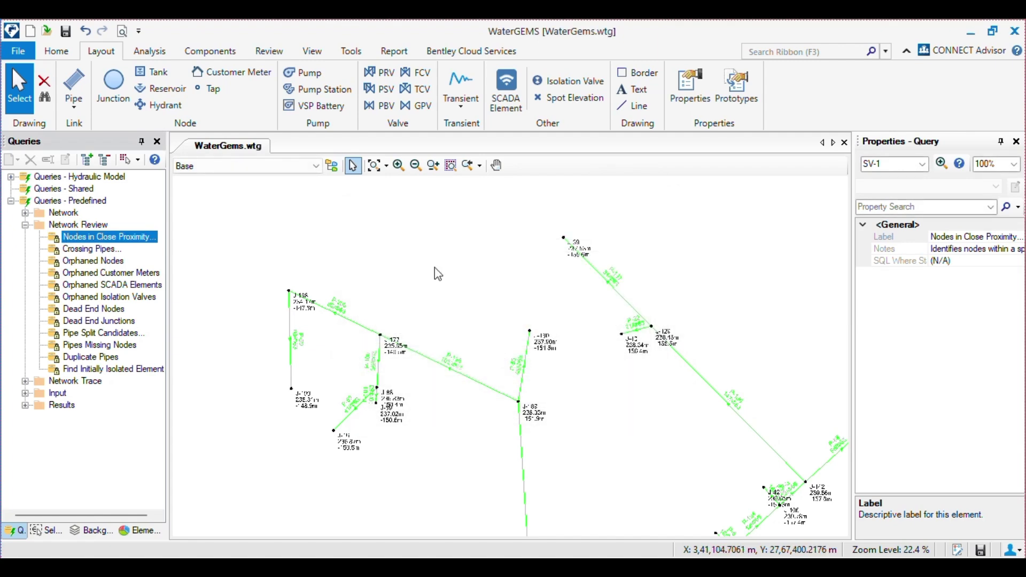
pyautogui.scroll(-10, 460, 299)
pyautogui.scroll(7, 471, 322)
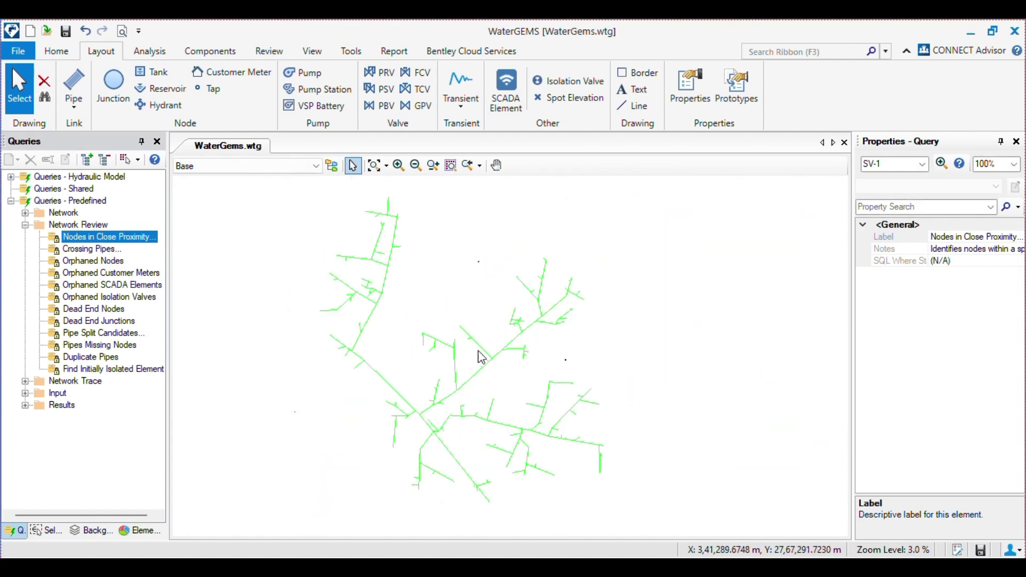
pyautogui.scroll(10, 374, 332)
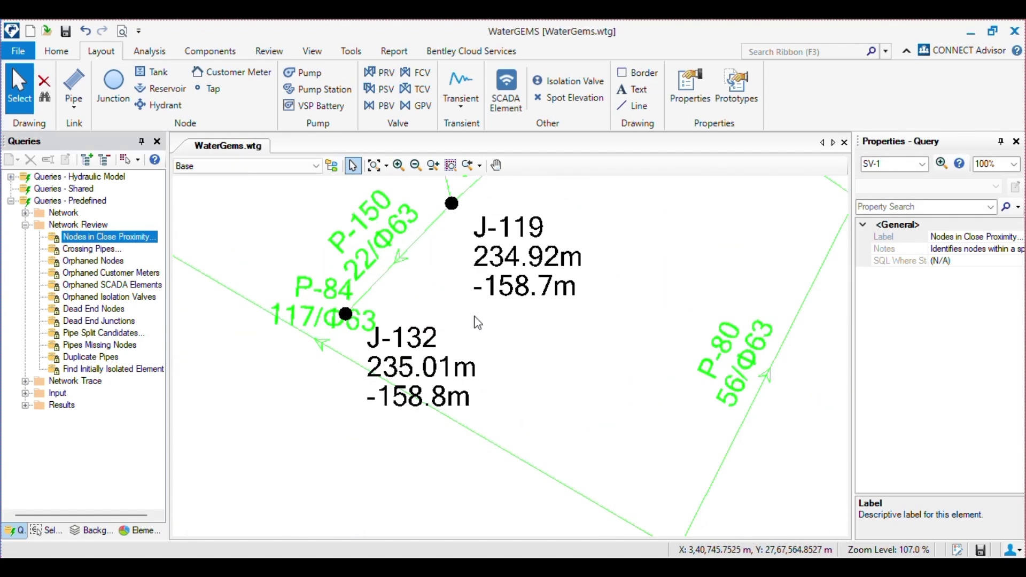
pyautogui.scroll(-6, 320, 307)
pyautogui.scroll(1, 320, 306)
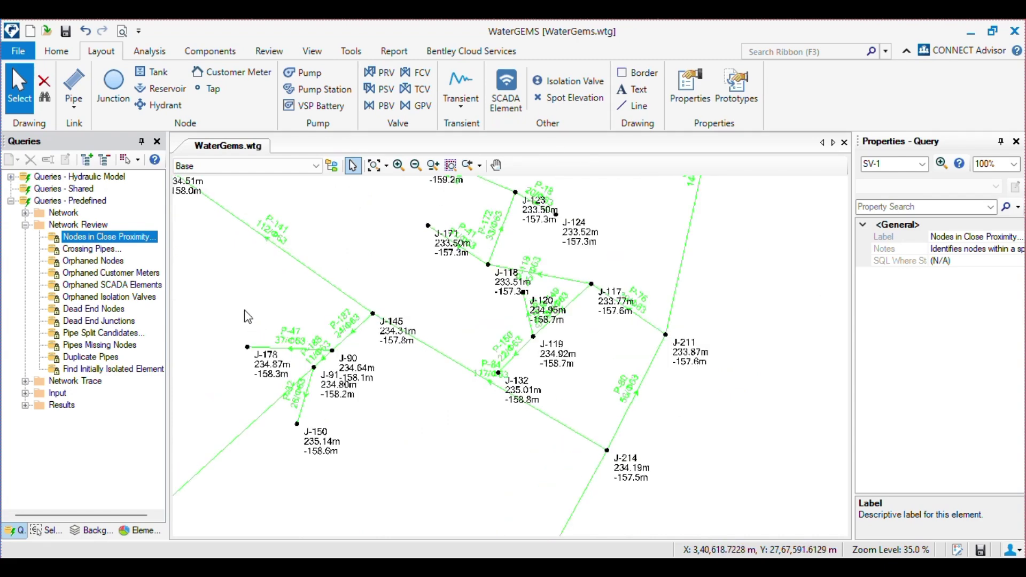
# Rerun the Nodes in Close Proximity query for junctions with a tolerance of 10 m
pyautogui.doubleClick(122, 239)
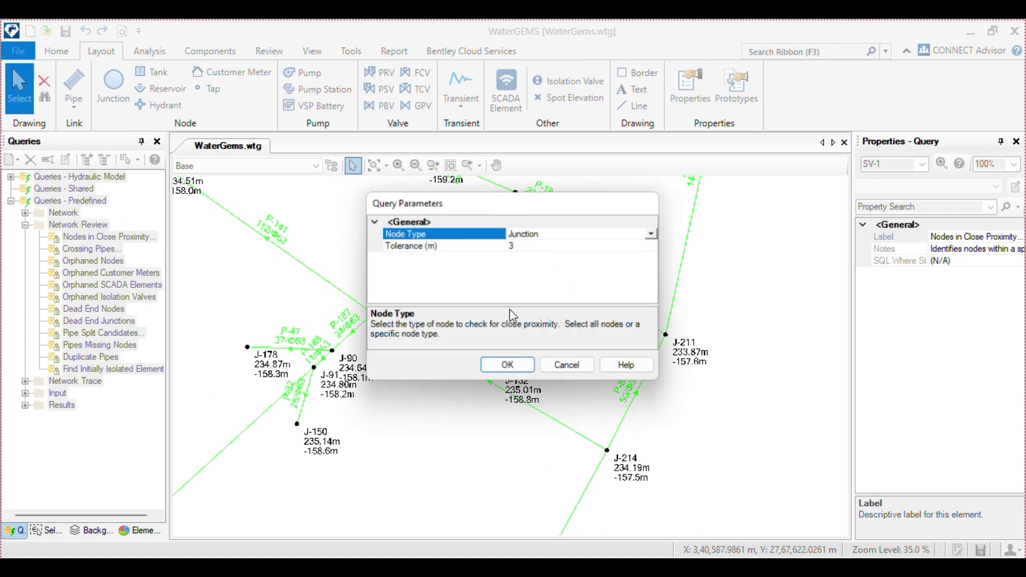
pyautogui.click(530, 245)
pyautogui.write('10')
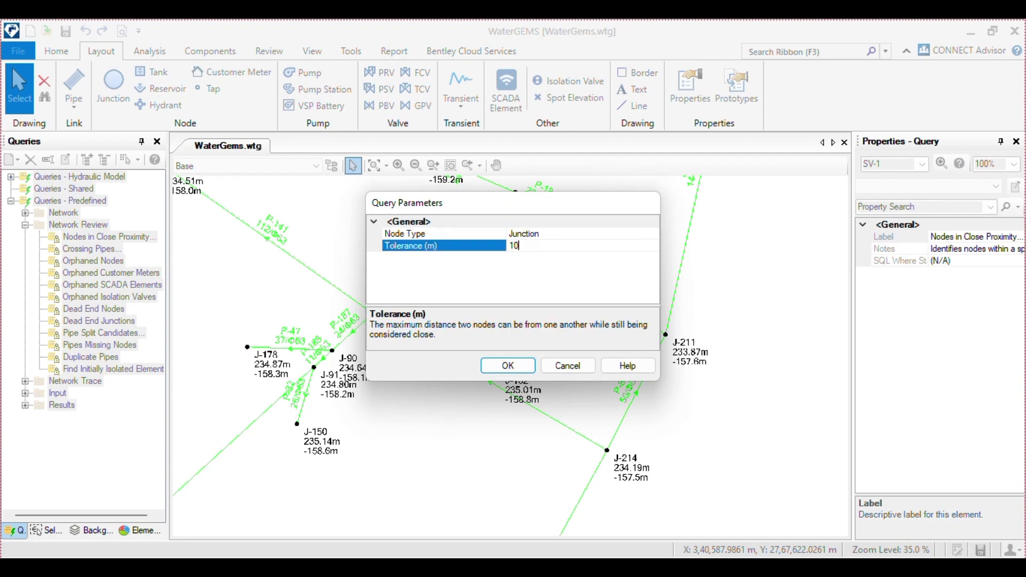
pyautogui.click(508, 365)
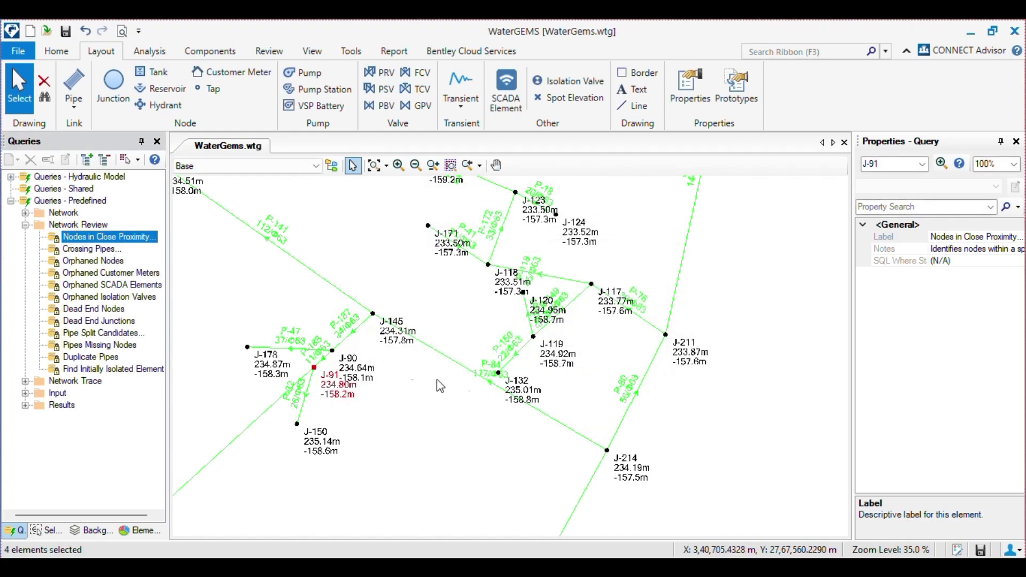
# Inspect the highlighted close-proximity junctions and move junction J-31 farther away from J-87
pyautogui.scroll(5, 564, 386)
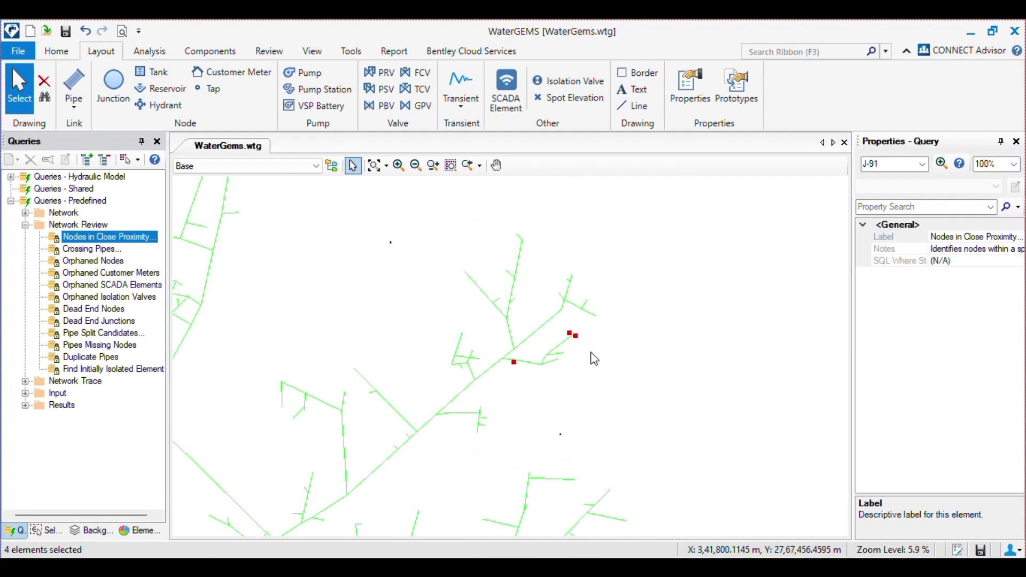
pyautogui.scroll(-5, 562, 342)
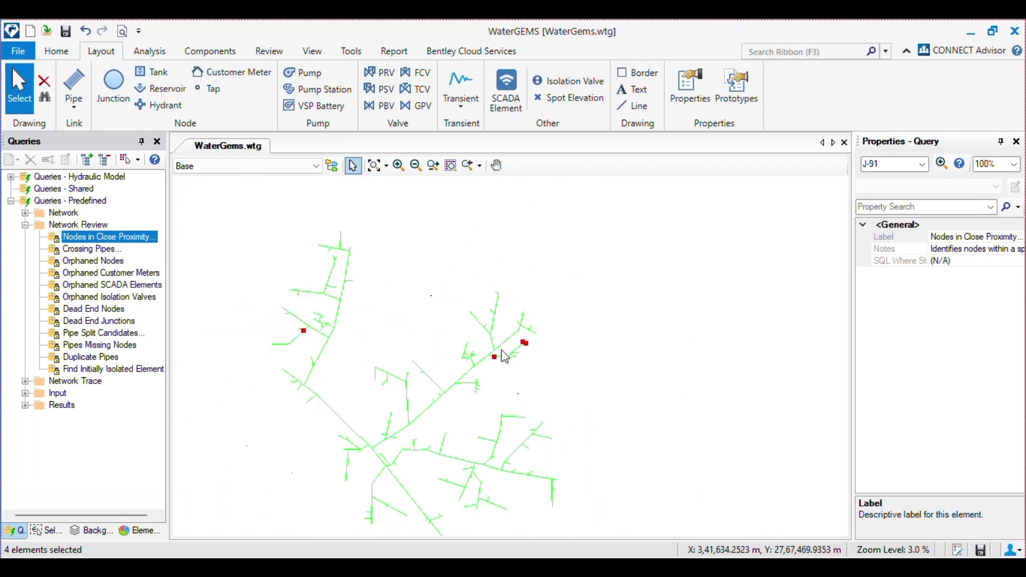
pyautogui.scroll(2, 324, 352)
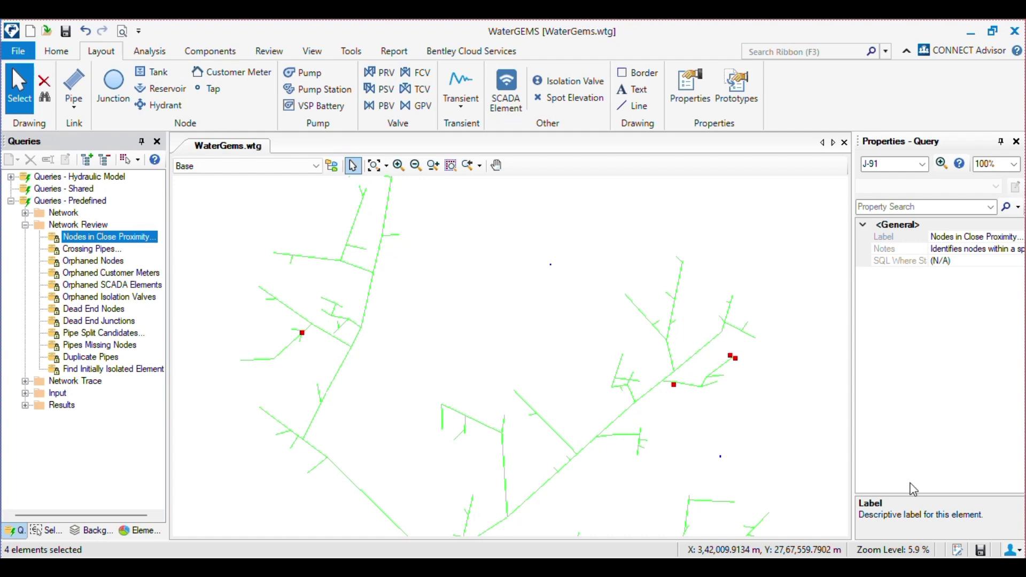
pyautogui.scroll(6, 750, 368)
pyautogui.scroll(2, 744, 317)
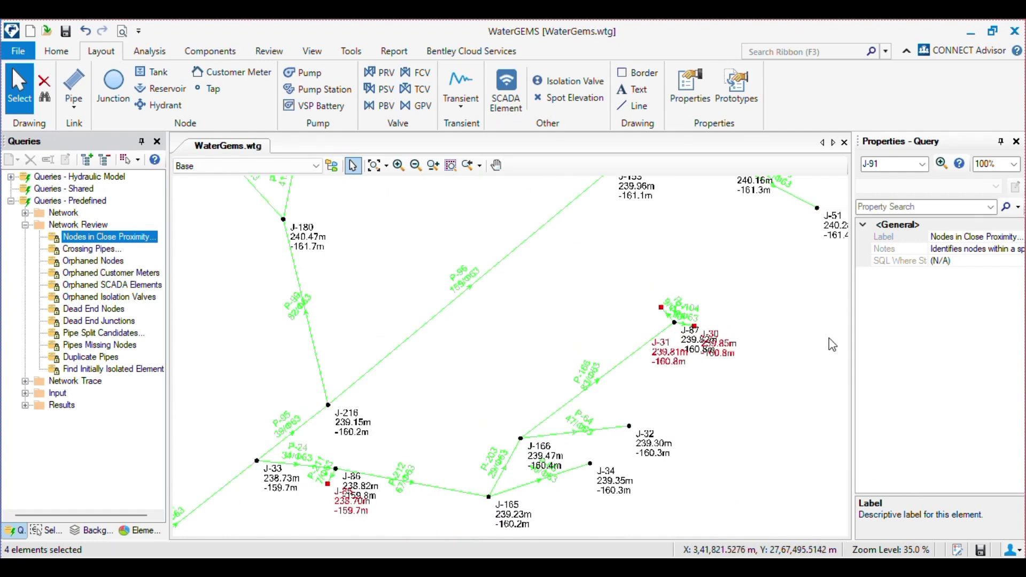
pyautogui.scroll(6, 689, 298)
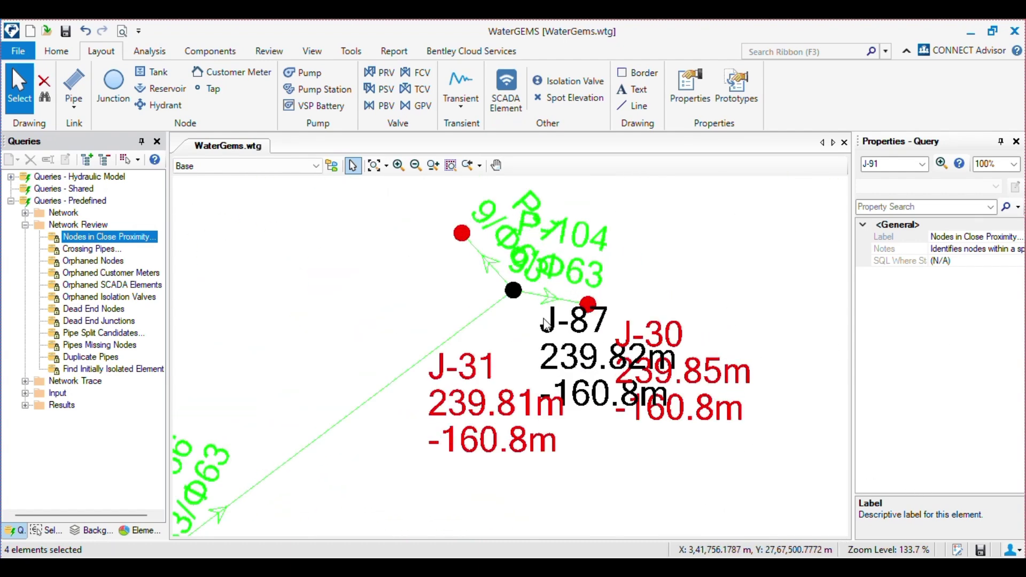
pyautogui.scroll(-3, 551, 337)
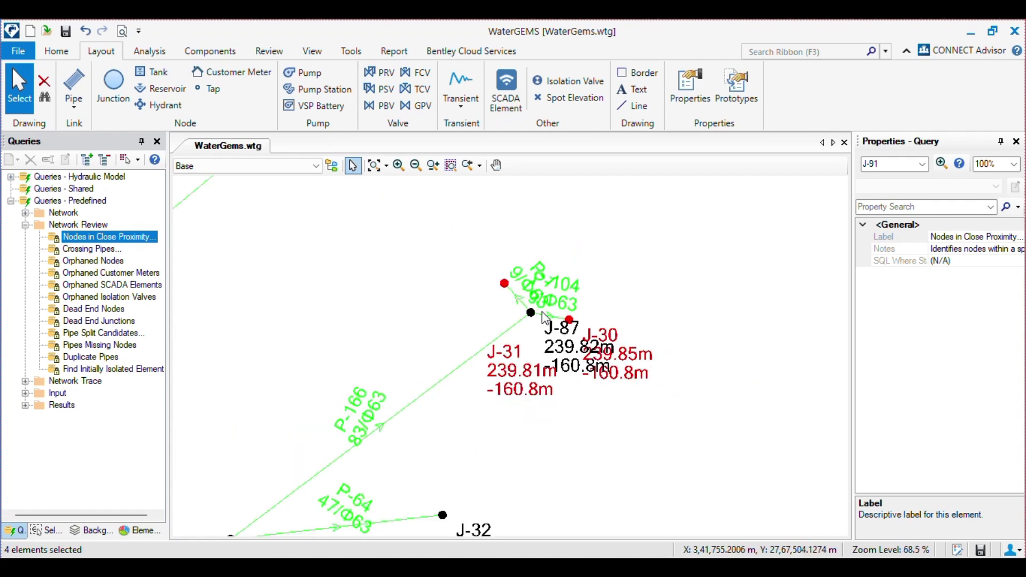
pyautogui.click(506, 290)
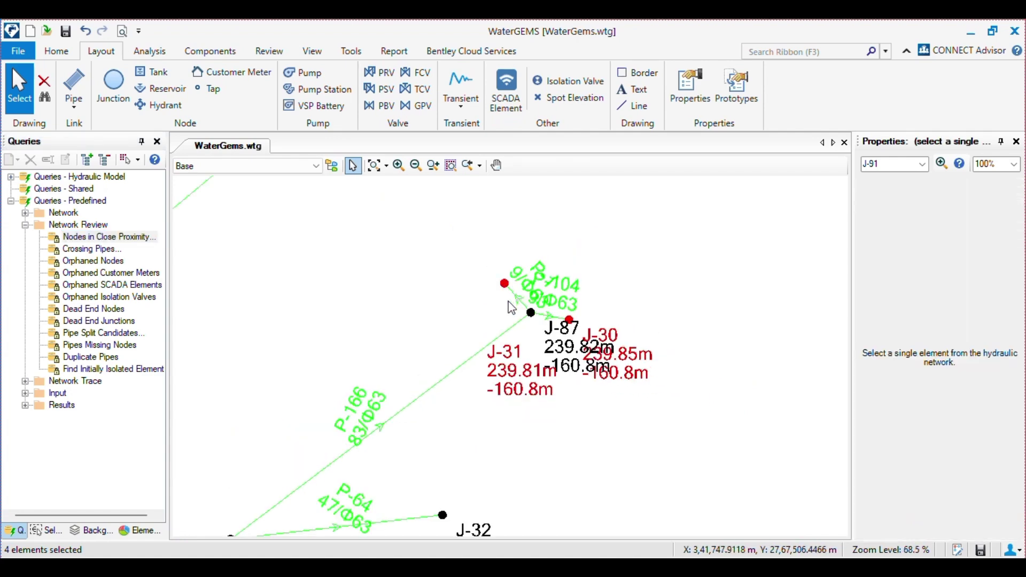
pyautogui.moveTo(507, 288); pyautogui.dragTo(481, 247)
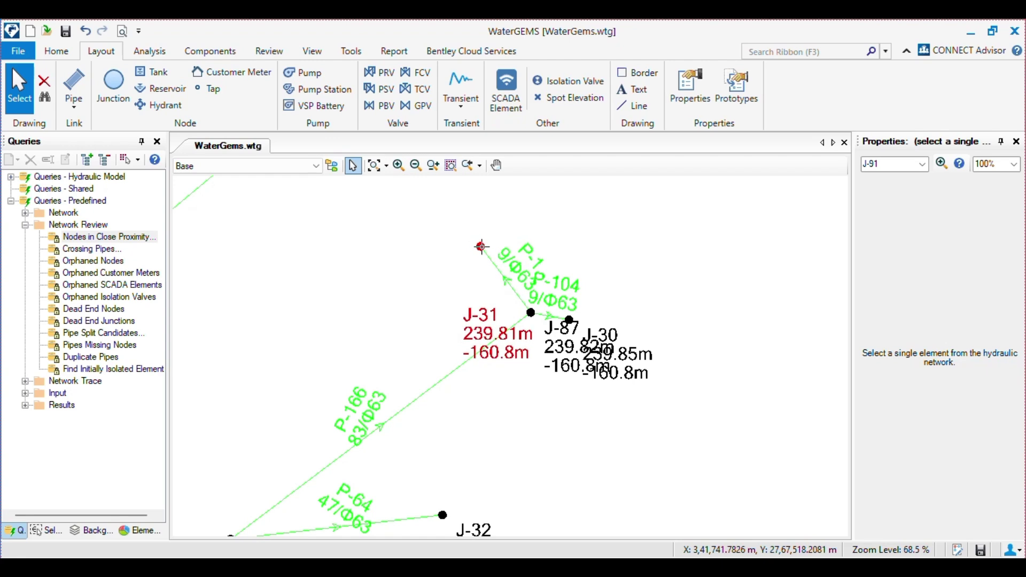
# Rerun the Nodes in Close Proximity query with Junction and 10 m tolerance, and inspect the selection around J-87
pyautogui.doubleClick(125, 242)
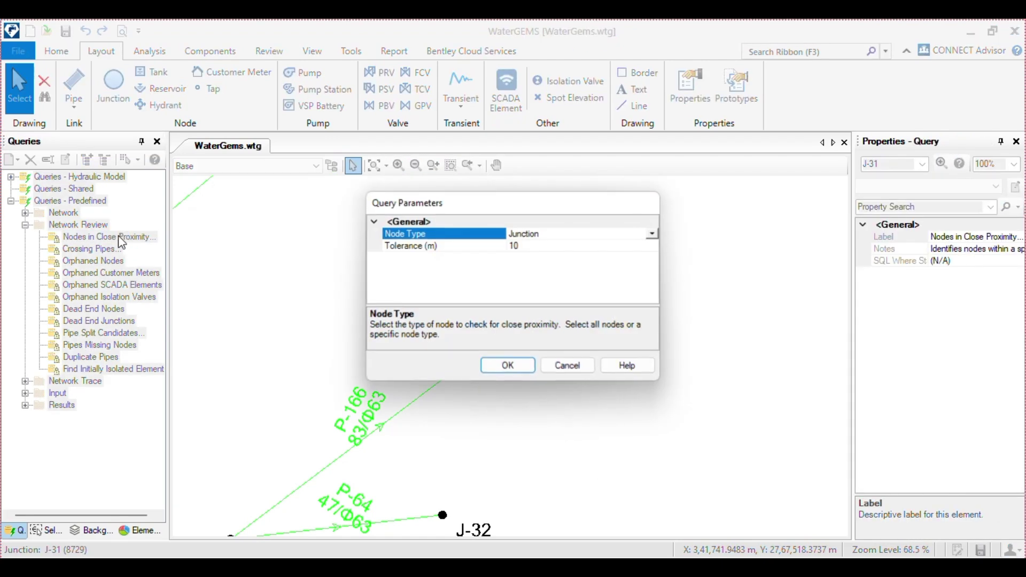
pyautogui.click(506, 367)
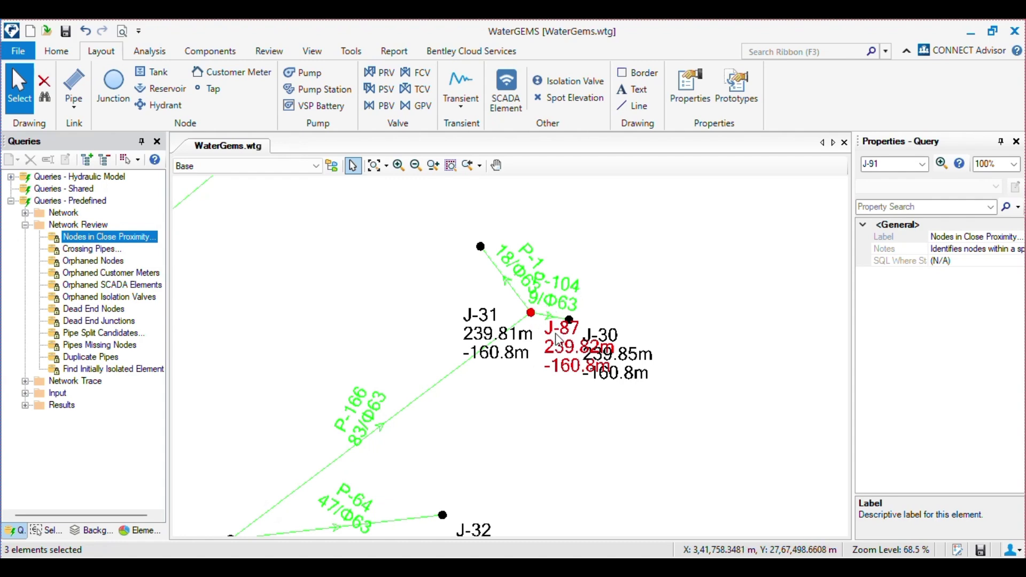
pyautogui.scroll(-2, 577, 321)
pyautogui.scroll(2, 556, 293)
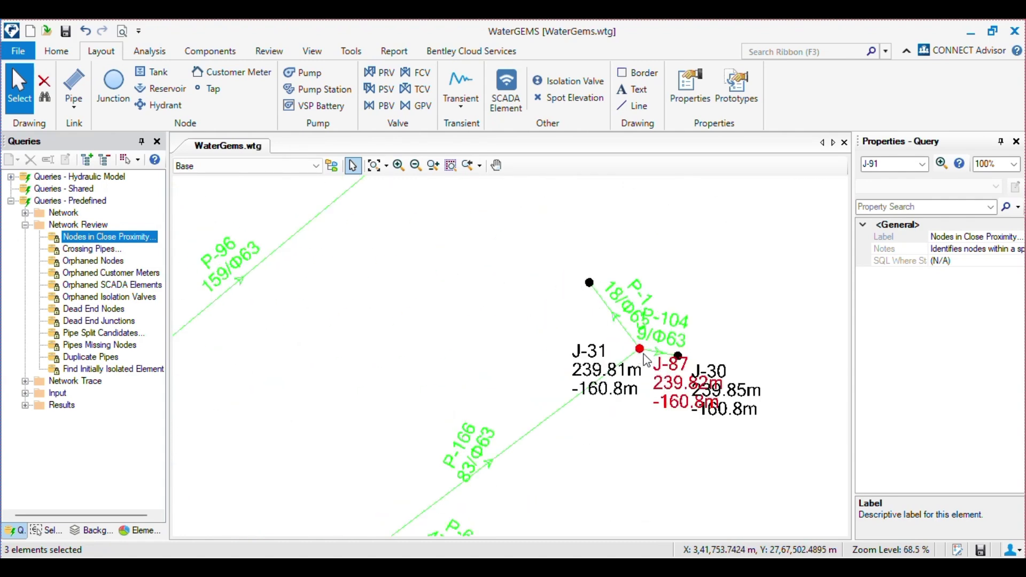
pyautogui.scroll(-3, 642, 358)
pyautogui.scroll(-3, 557, 358)
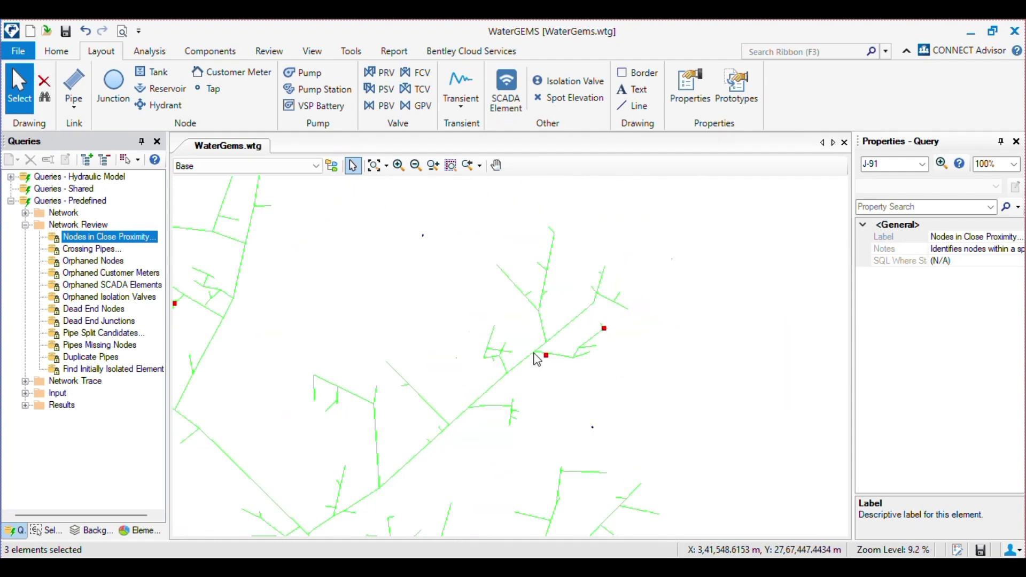
# Run the Crossing Pipes query with link type <All Links> and inspect where pipe P-2 crosses P-68
pyautogui.doubleClick(94, 250)
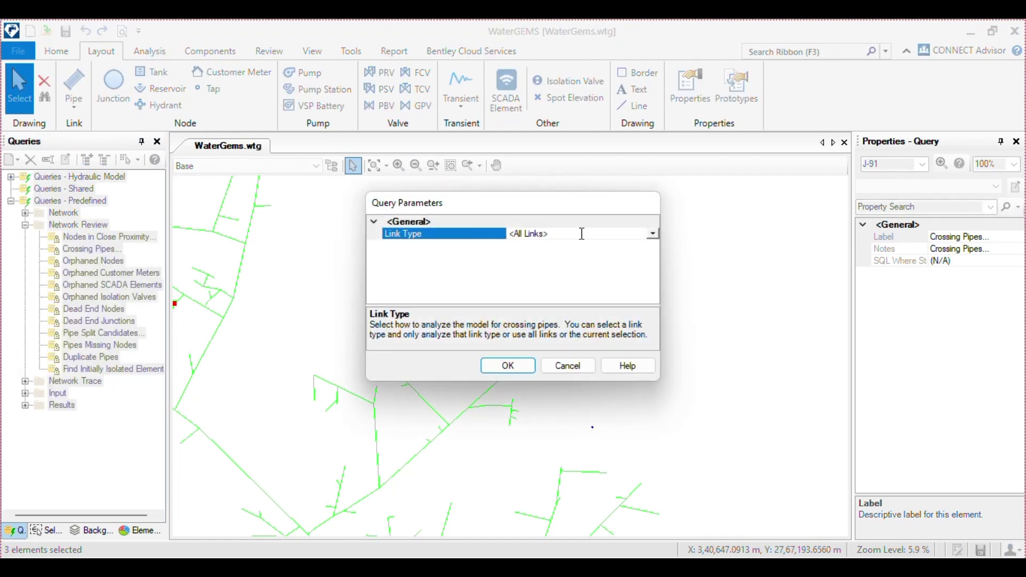
pyautogui.click(654, 235)
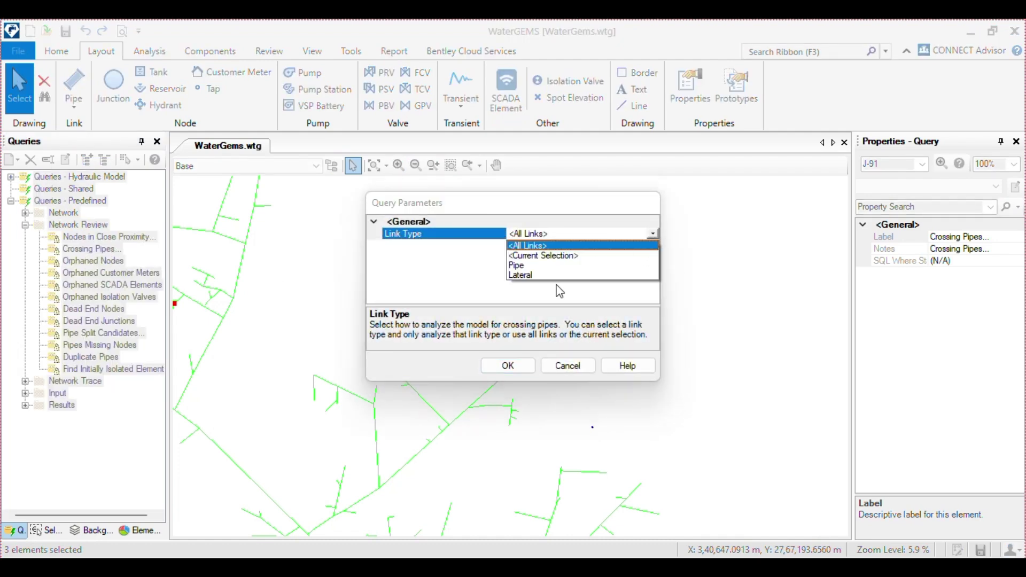
pyautogui.click(531, 247)
pyautogui.click(526, 367)
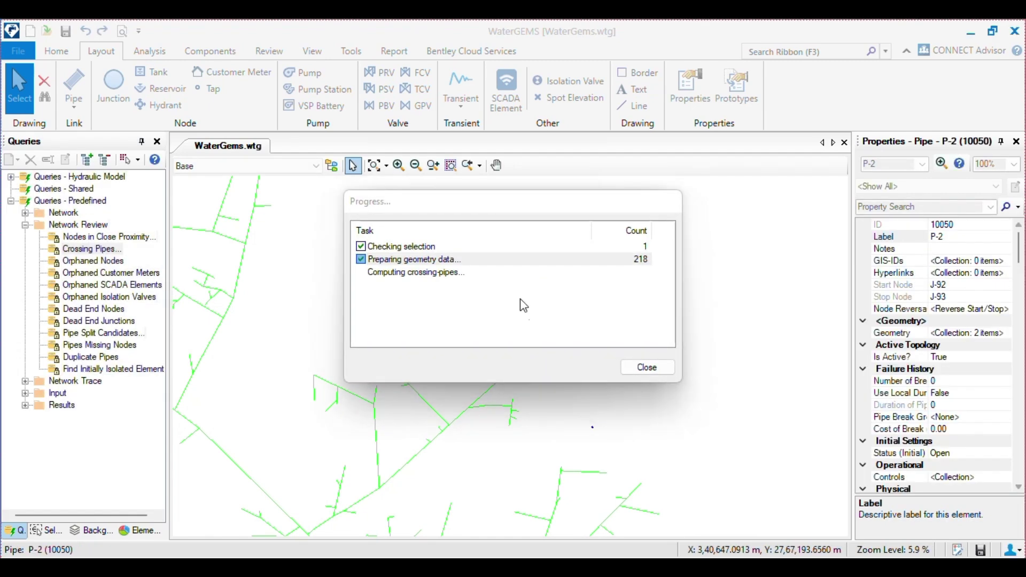
pyautogui.scroll(-3, 521, 337)
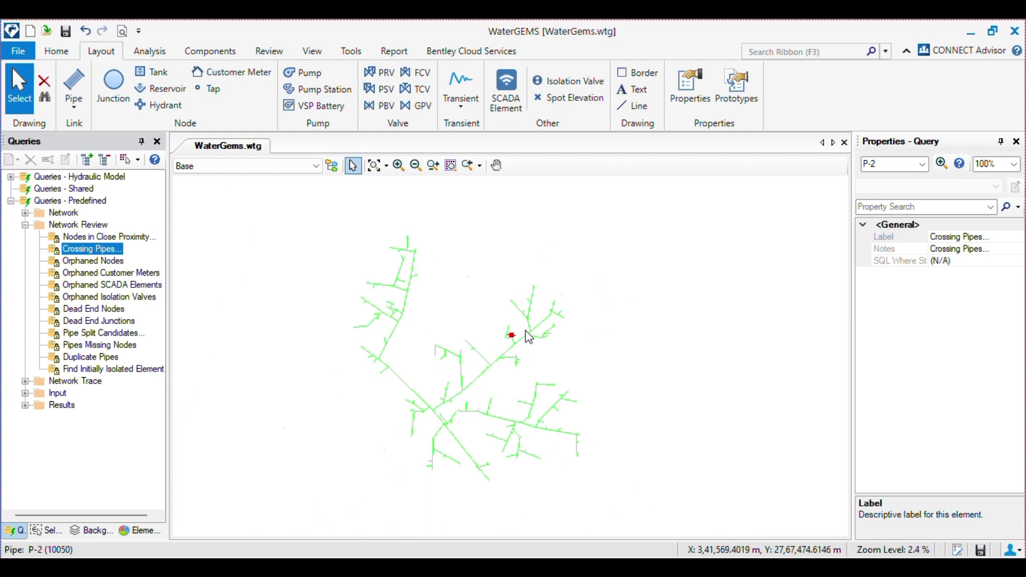
pyautogui.scroll(10, 514, 336)
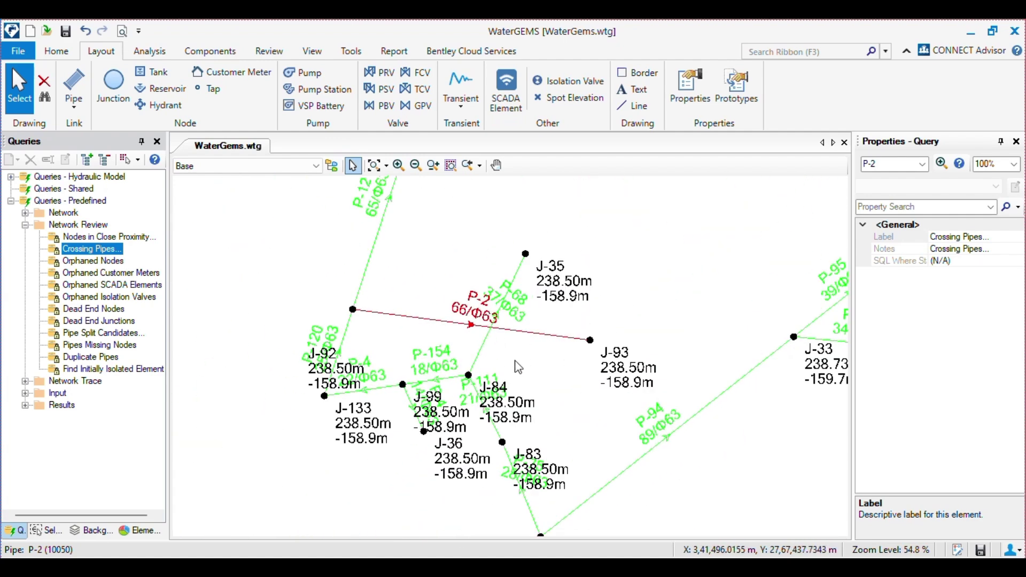
pyautogui.scroll(2, 492, 322)
pyautogui.click(436, 300)
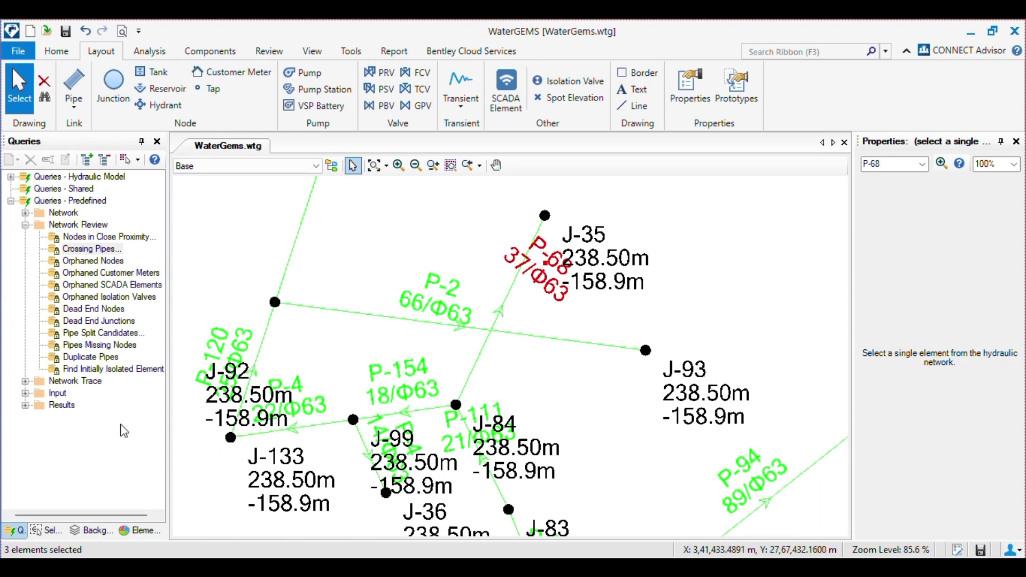
pyautogui.doubleClick(103, 254)
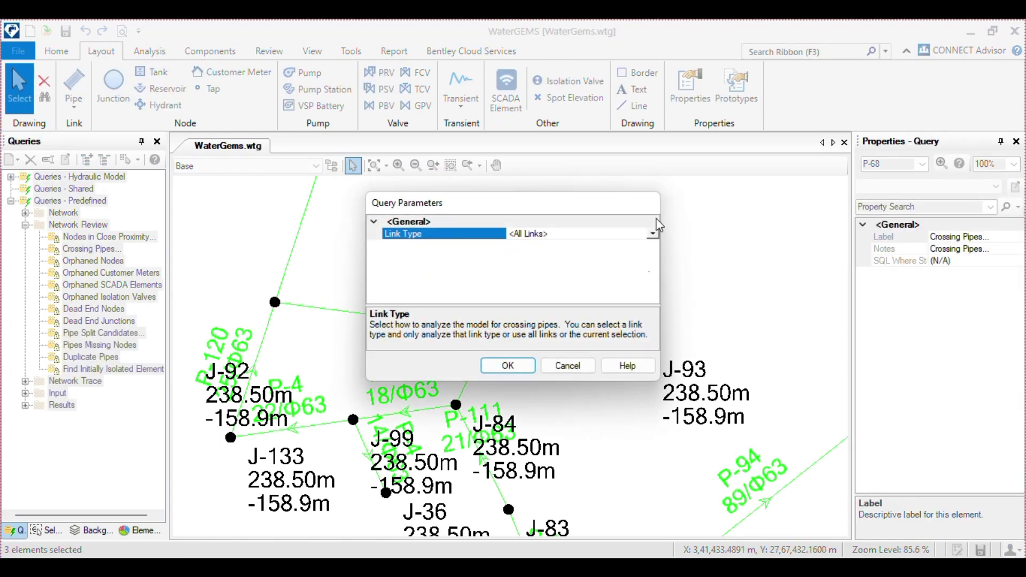
pyautogui.click(568, 367)
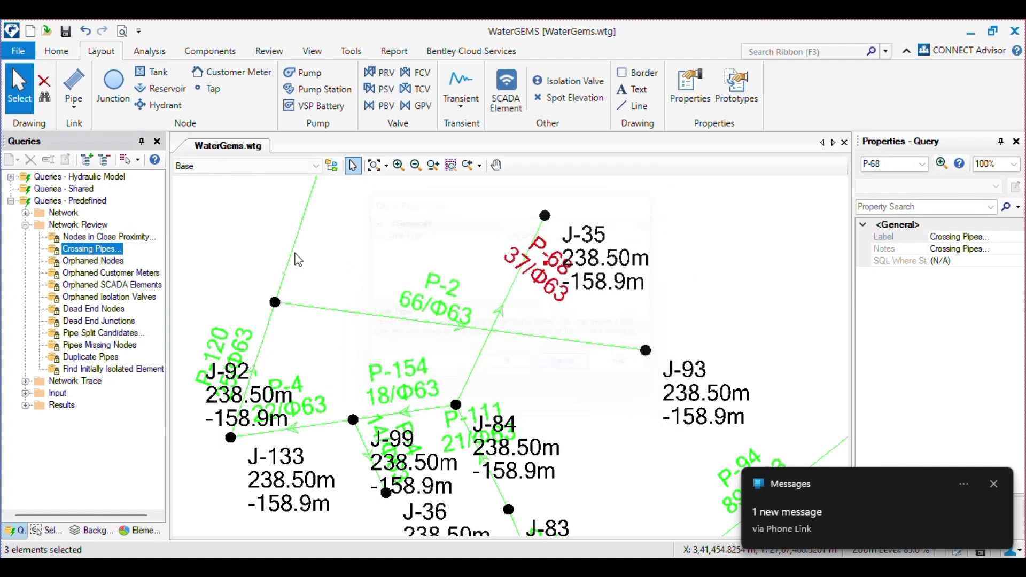
pyautogui.click(995, 484)
pyautogui.click(113, 88)
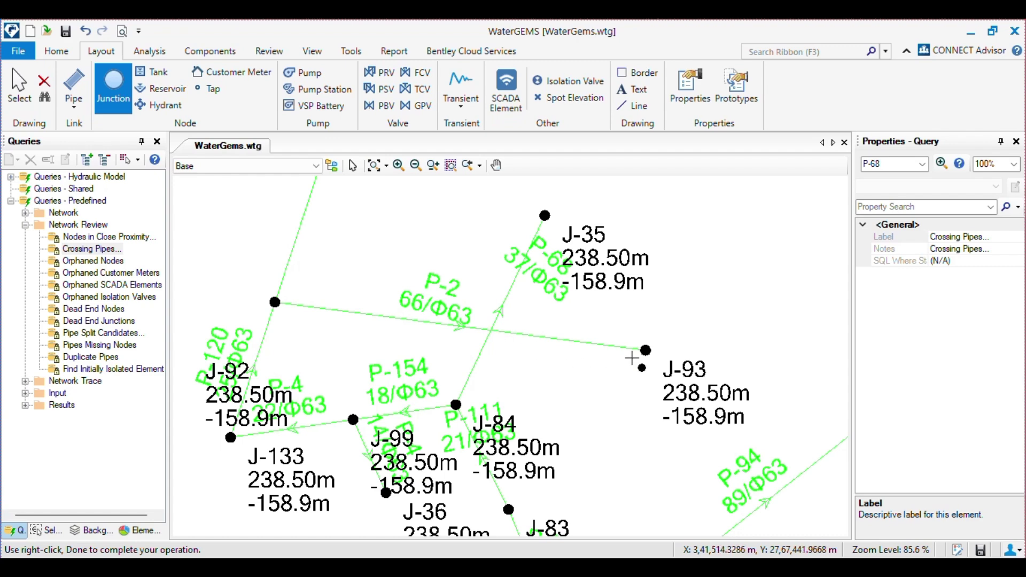
pyautogui.rightClick(678, 266)
pyautogui.click(695, 275)
# Move junction J-93 toward J-92, shortening pipe P-2 to about 34 m clear of P-68, and place the J-93 label above the pipe
pyautogui.moveTo(646, 351); pyautogui.dragTo(467, 321)
pyautogui.moveTo(561, 383); pyautogui.dragTo(463, 191)
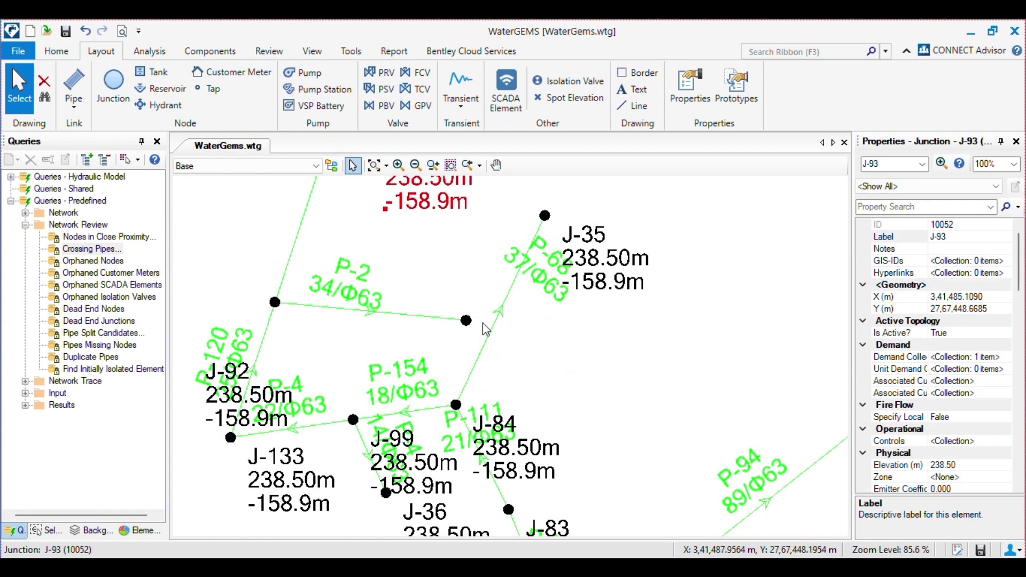
pyautogui.scroll(1, 467, 321)
pyautogui.scroll(-5, 514, 359)
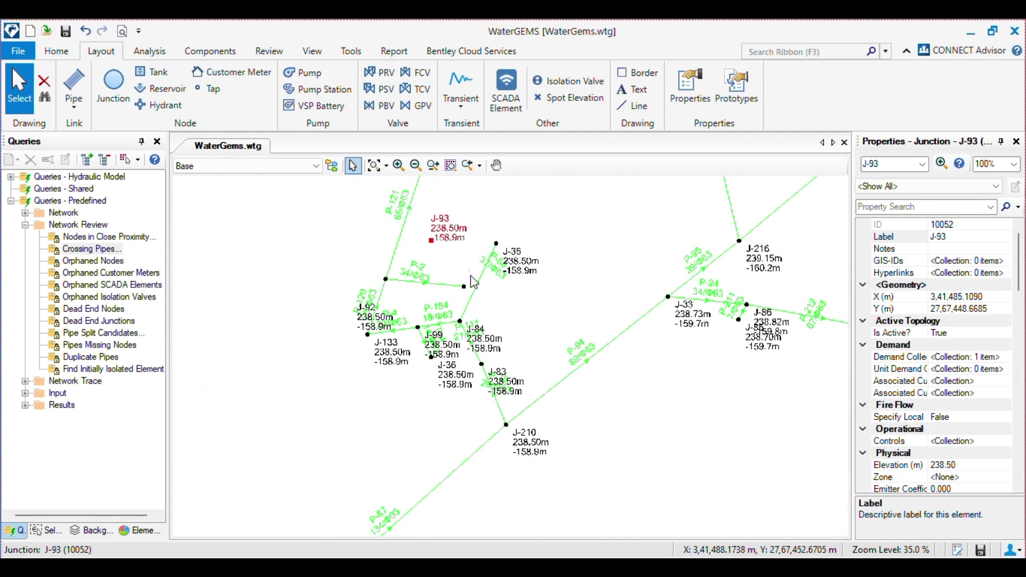
pyautogui.scroll(2, 448, 280)
pyautogui.scroll(-3, 471, 320)
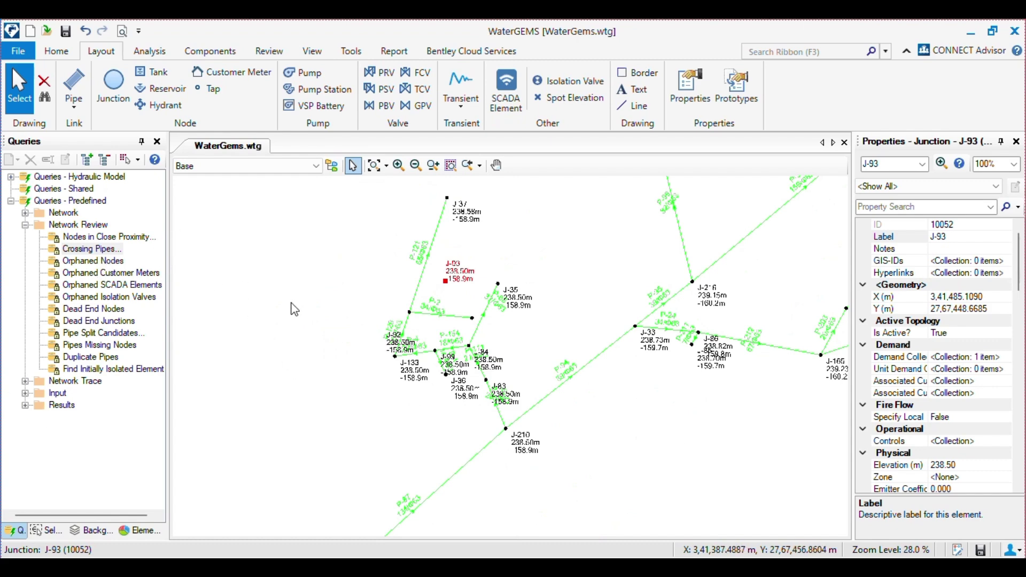
# Clear the selection and run the Orphaned Nodes query on the network
pyautogui.click(314, 293)
pyautogui.scroll(-10, 426, 350)
pyautogui.scroll(8, 440, 300)
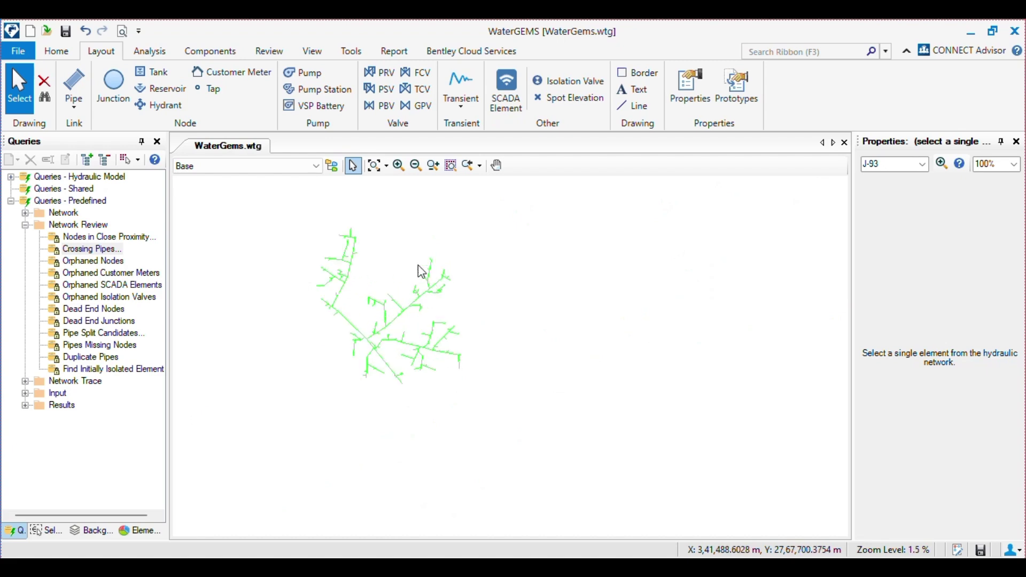
pyautogui.scroll(4, 274, 326)
pyautogui.scroll(-2, 293, 307)
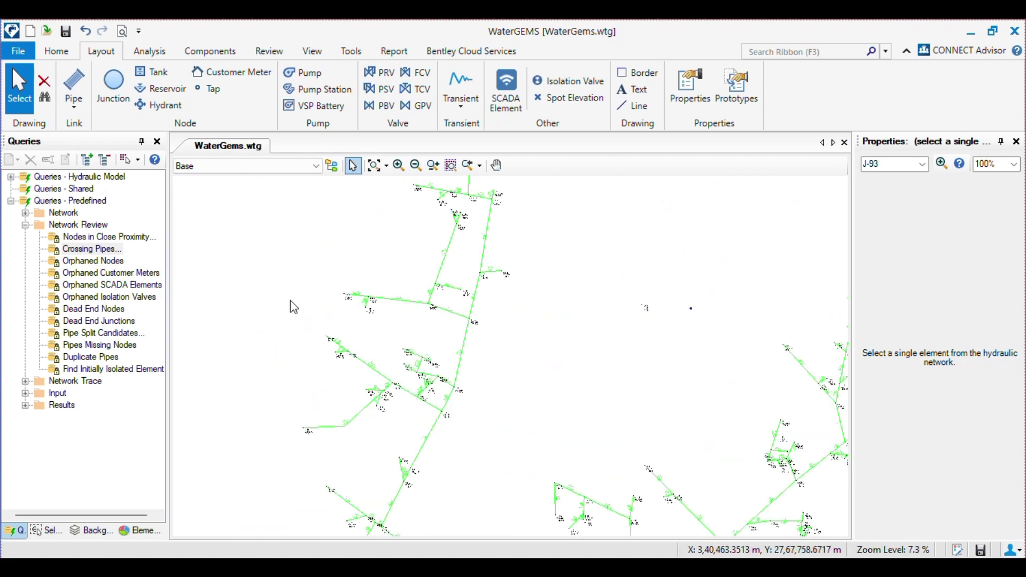
pyautogui.doubleClick(96, 262)
pyautogui.scroll(-3, 497, 389)
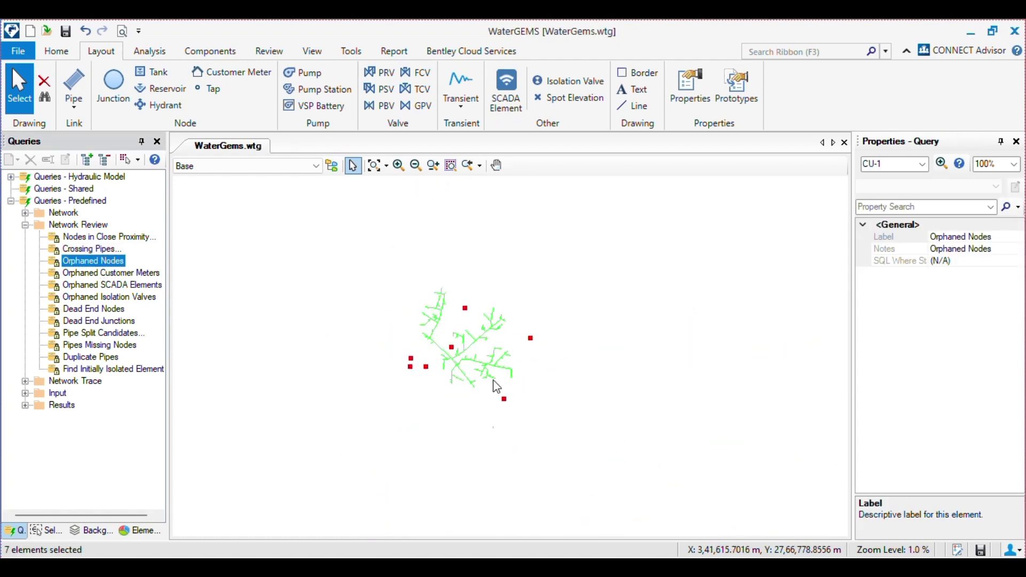
# Examine the nodes highlighted by the Orphaned Nodes query across and around the network
pyautogui.scroll(2, 447, 369)
pyautogui.scroll(3, 638, 446)
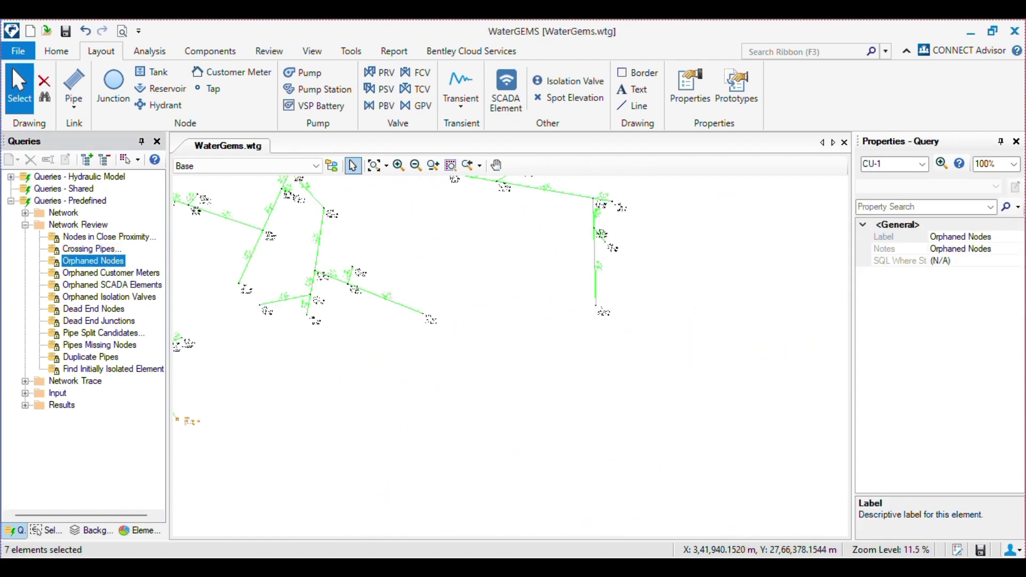
pyautogui.scroll(-3, 518, 492)
pyautogui.scroll(8, 508, 395)
pyautogui.scroll(-8, 517, 439)
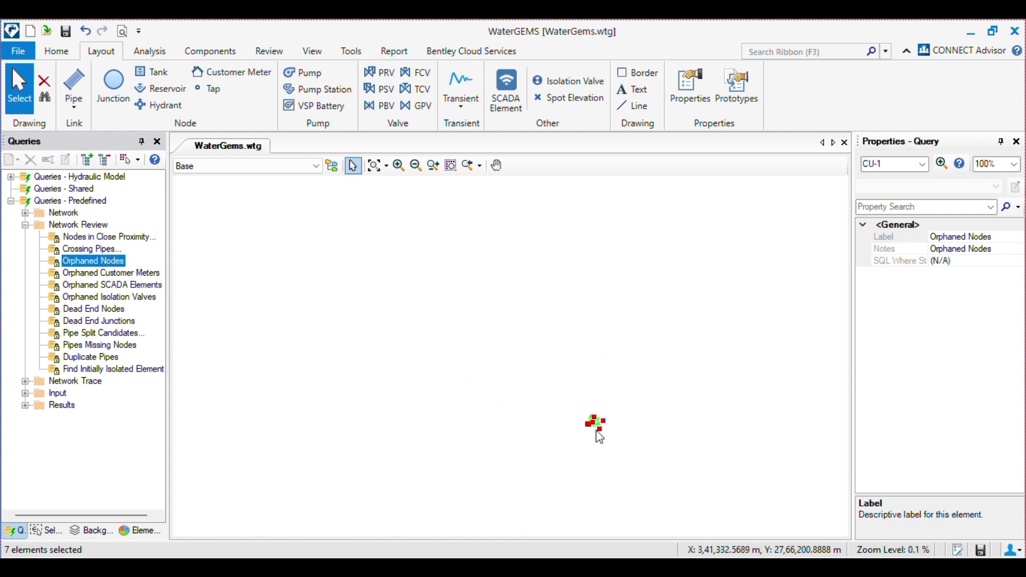
pyautogui.scroll(4, 591, 442)
pyautogui.scroll(9, 647, 439)
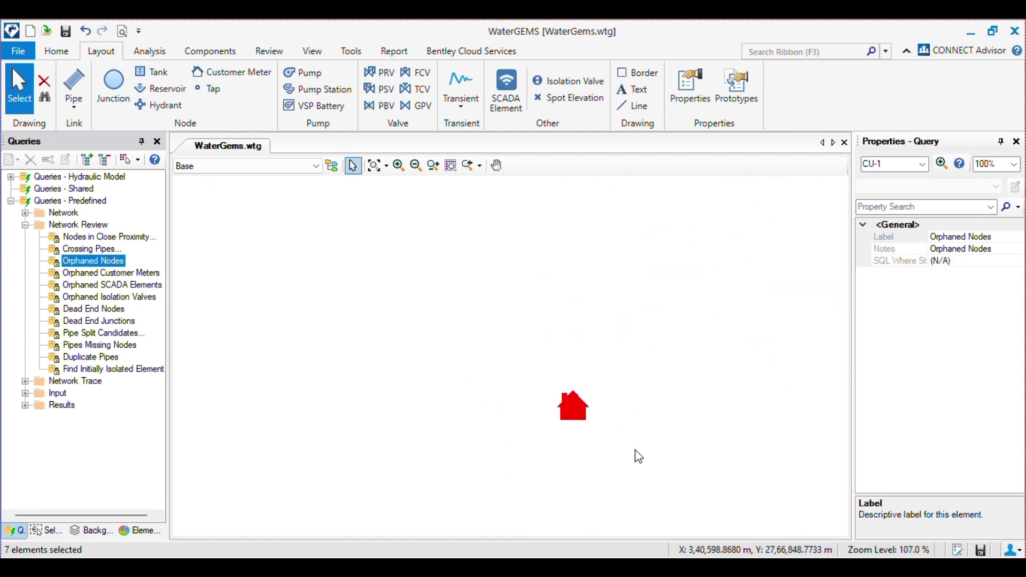
pyautogui.scroll(-7, 543, 417)
pyautogui.scroll(7, 409, 299)
pyautogui.scroll(-10, 409, 300)
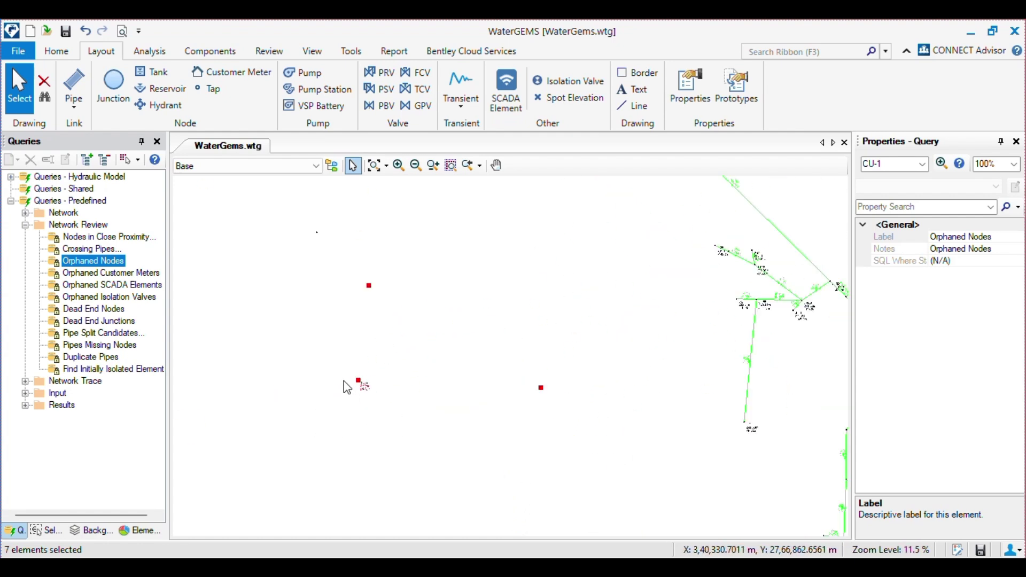
pyautogui.scroll(4, 376, 377)
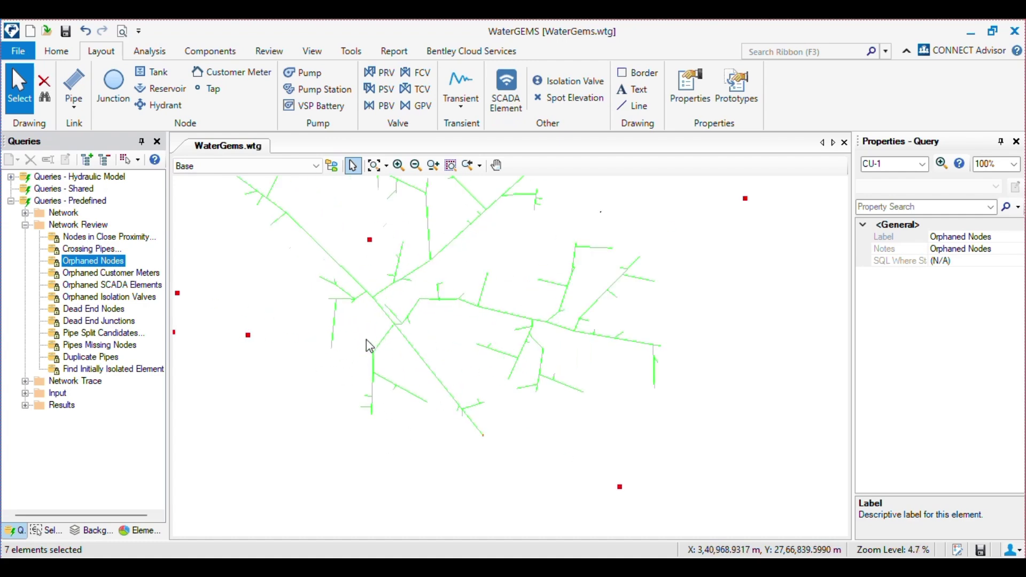
pyautogui.scroll(-2, 513, 304)
pyautogui.scroll(5, 556, 299)
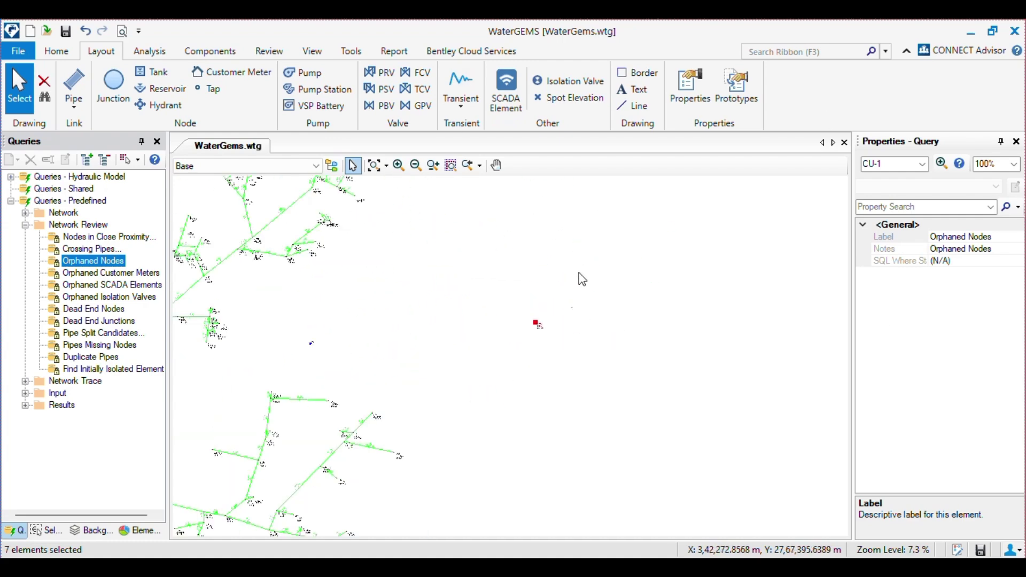
pyautogui.scroll(-4, 513, 326)
pyautogui.scroll(-3, 485, 337)
pyautogui.scroll(4, 435, 344)
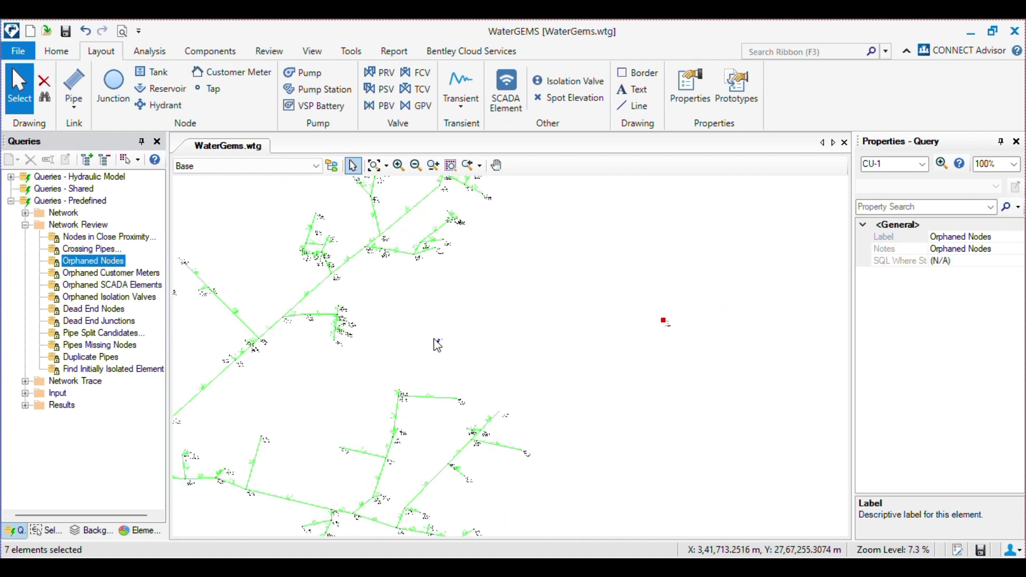
pyautogui.scroll(-2, 513, 257)
pyautogui.scroll(3, 490, 373)
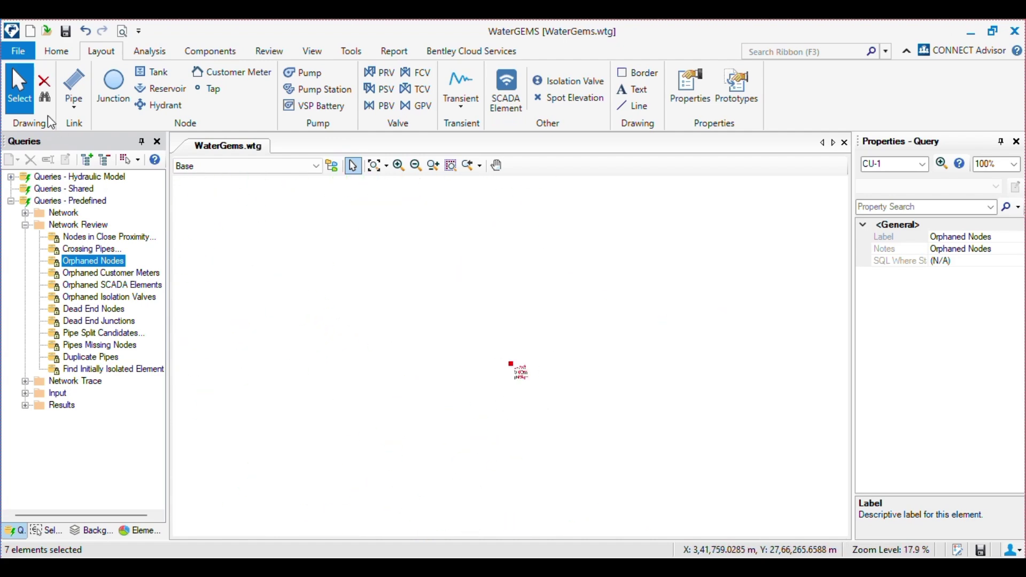
# Compute the model, locate junction J-755 from its user notification, and review the messages about unconnected nodes
pyautogui.click(56, 50)
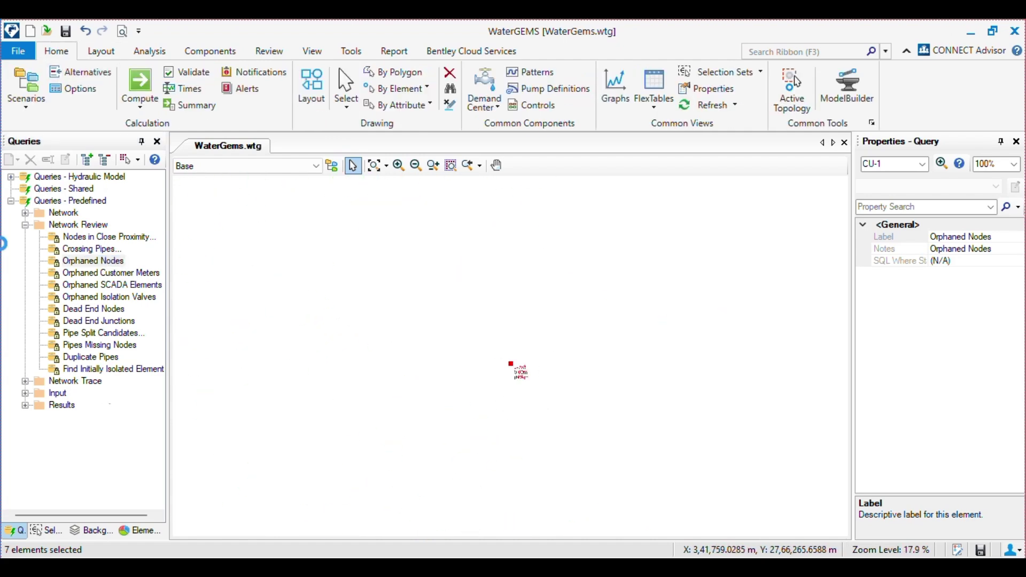
pyautogui.press('F9')
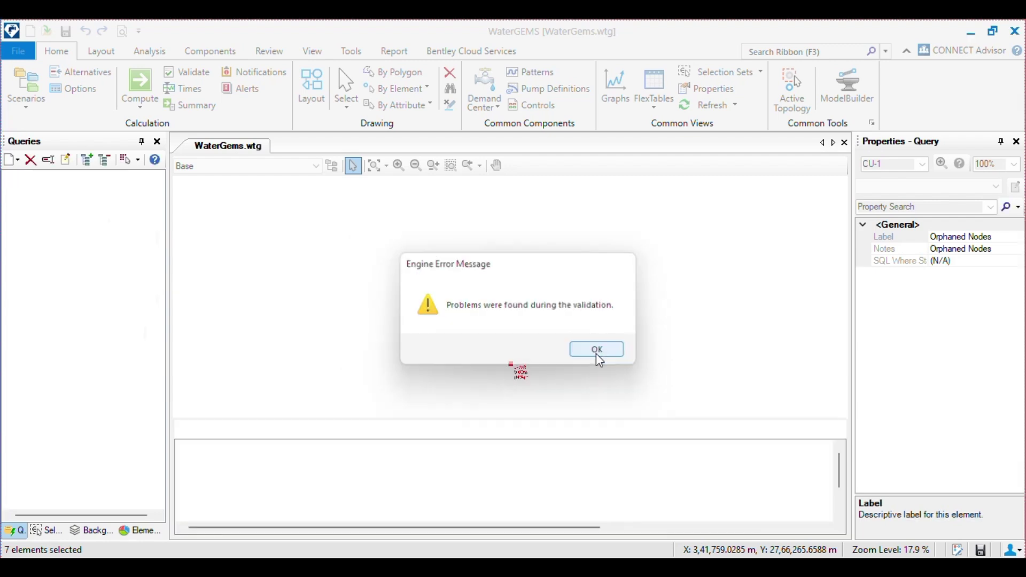
pyautogui.click(595, 353)
pyautogui.scroll(-1, 639, 499)
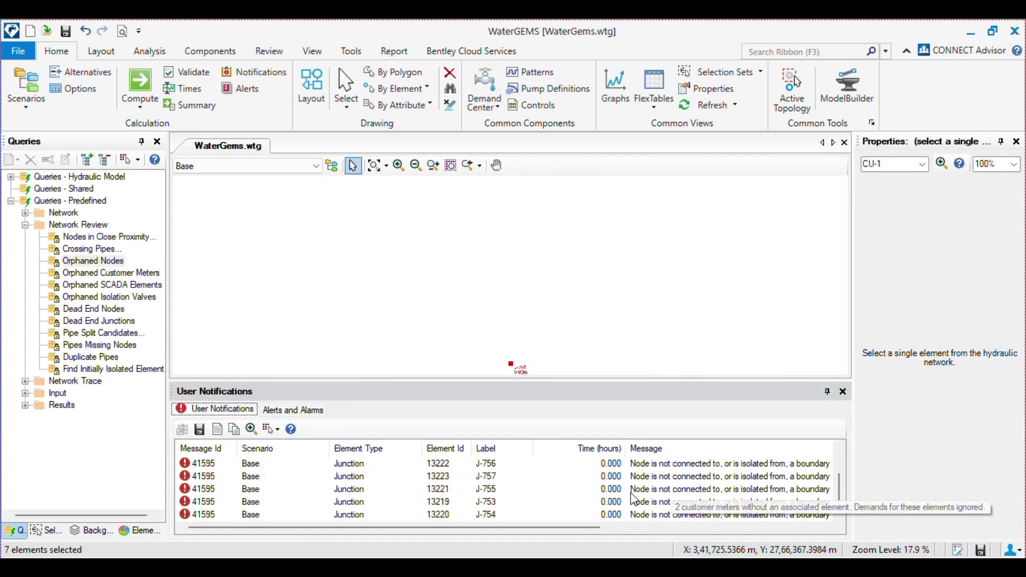
pyautogui.doubleClick(634, 490)
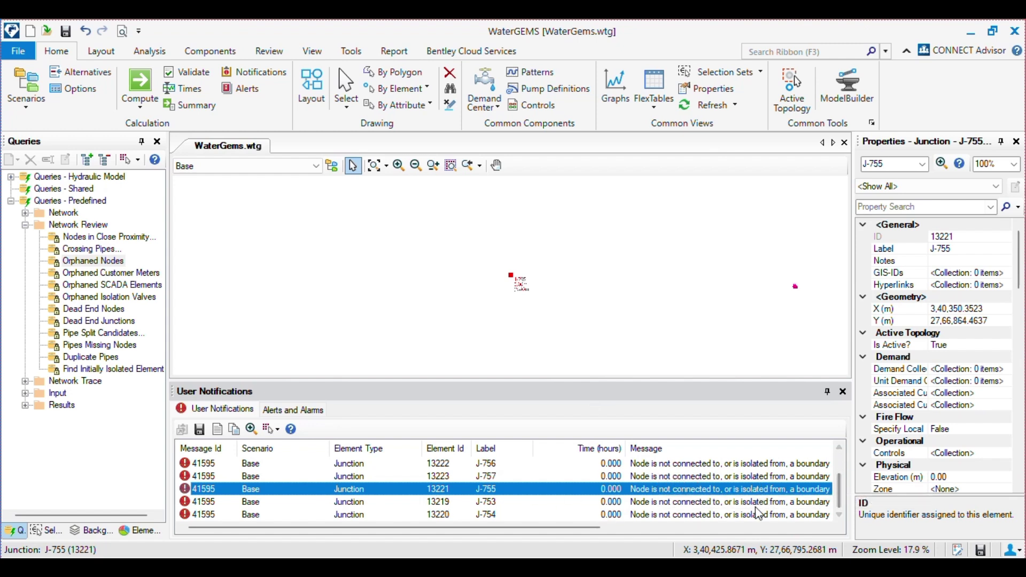
pyautogui.moveTo(552, 529); pyautogui.dragTo(482, 530)
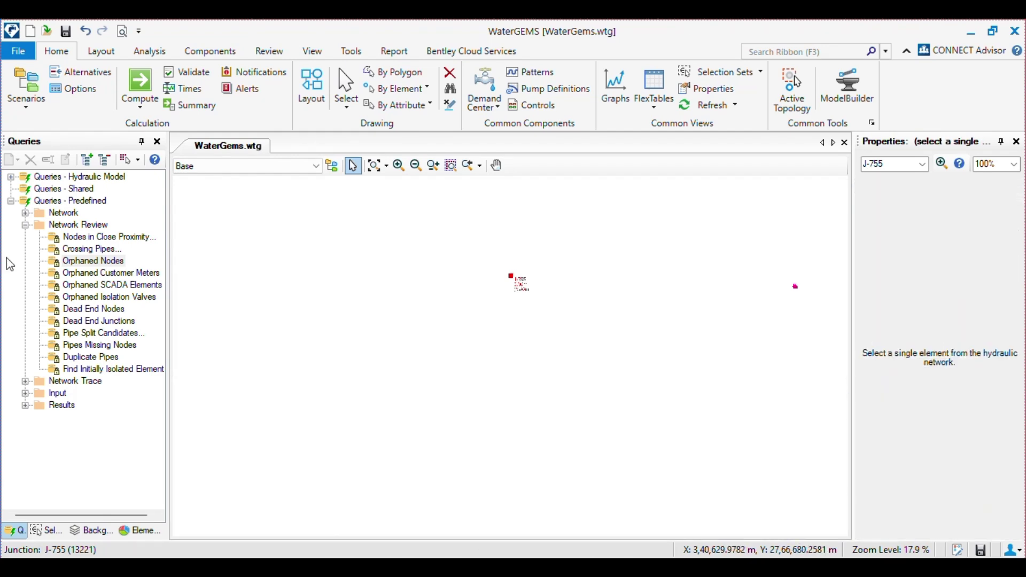
# Rerun the Orphaned Nodes query, delete all nodes it selects, and check the network with the query again
pyautogui.doubleClick(90, 262)
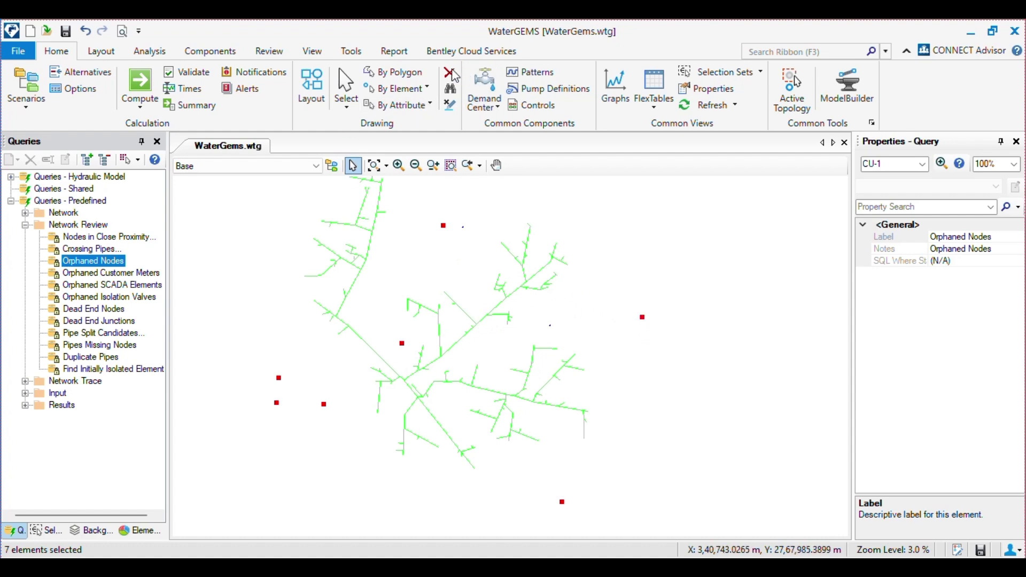
pyautogui.scroll(-2, 470, 355)
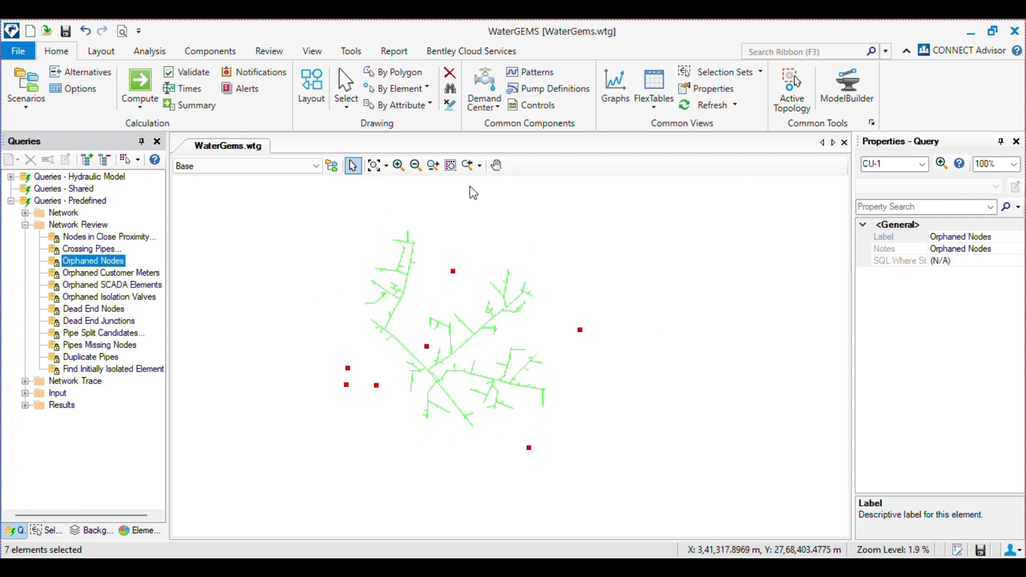
pyautogui.click(450, 73)
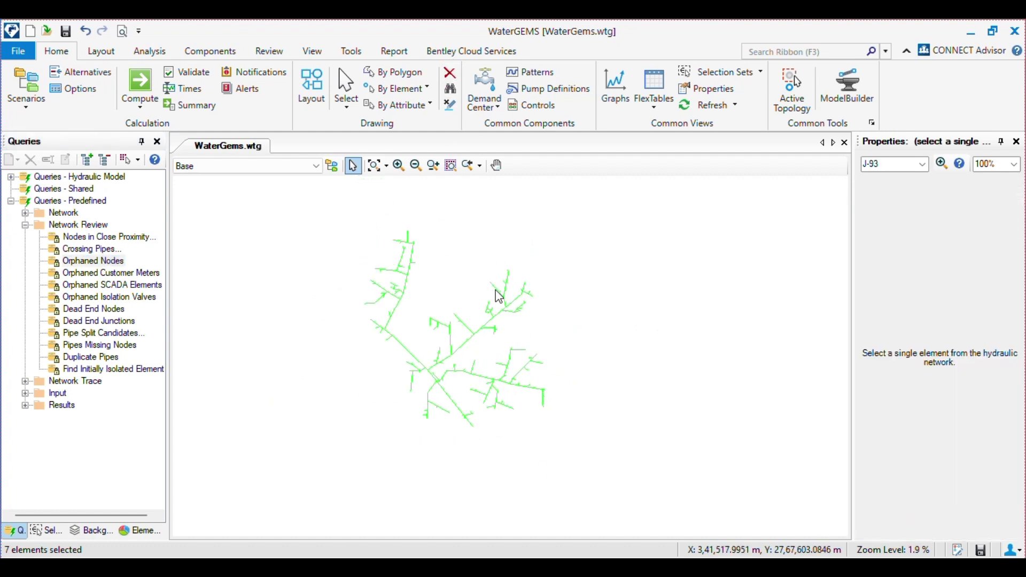
pyautogui.click(101, 262)
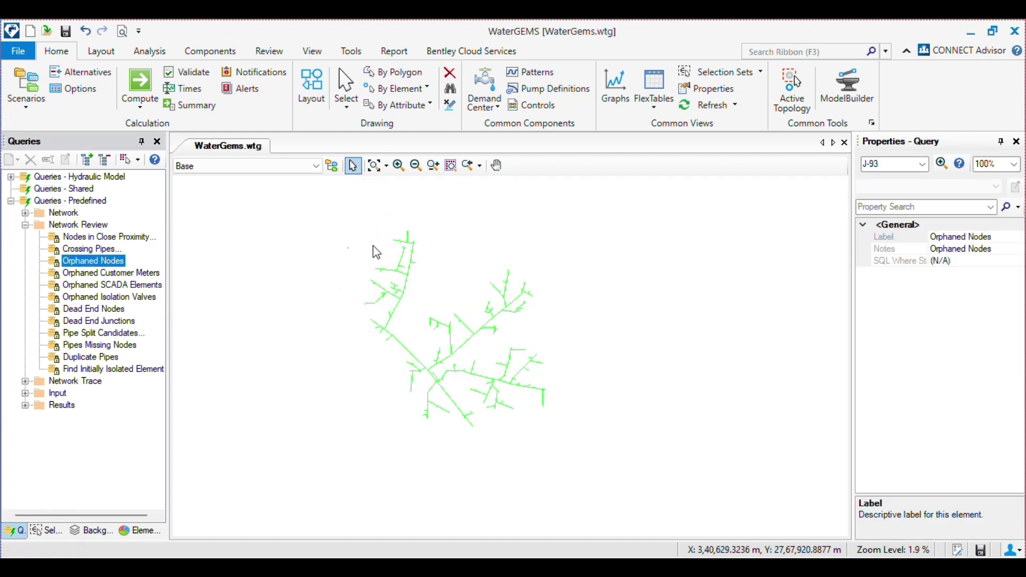
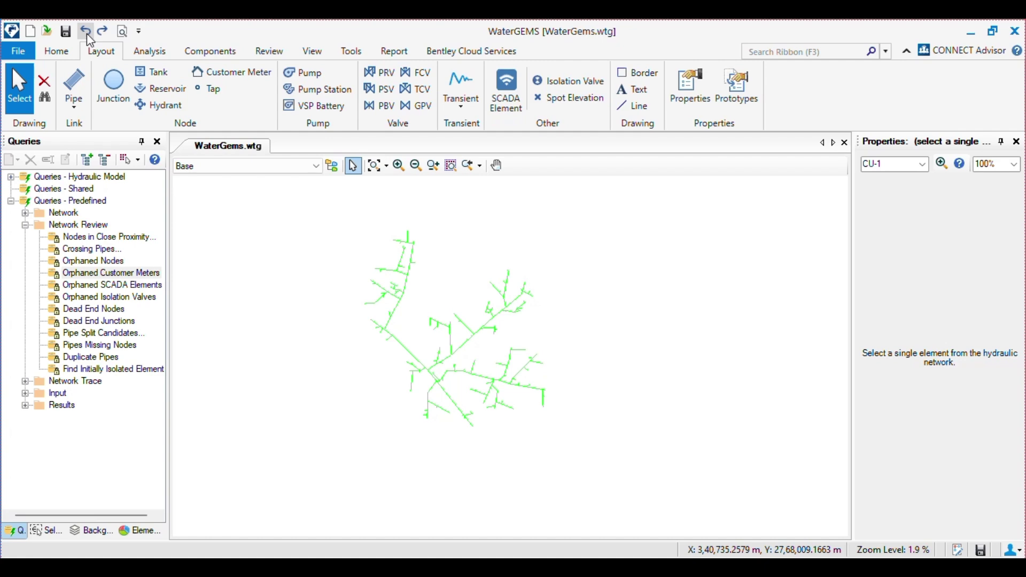
# Run the Orphaned Customer Meters query and inspect a highlighted customer meter up close
pyautogui.doubleClick(85, 274)
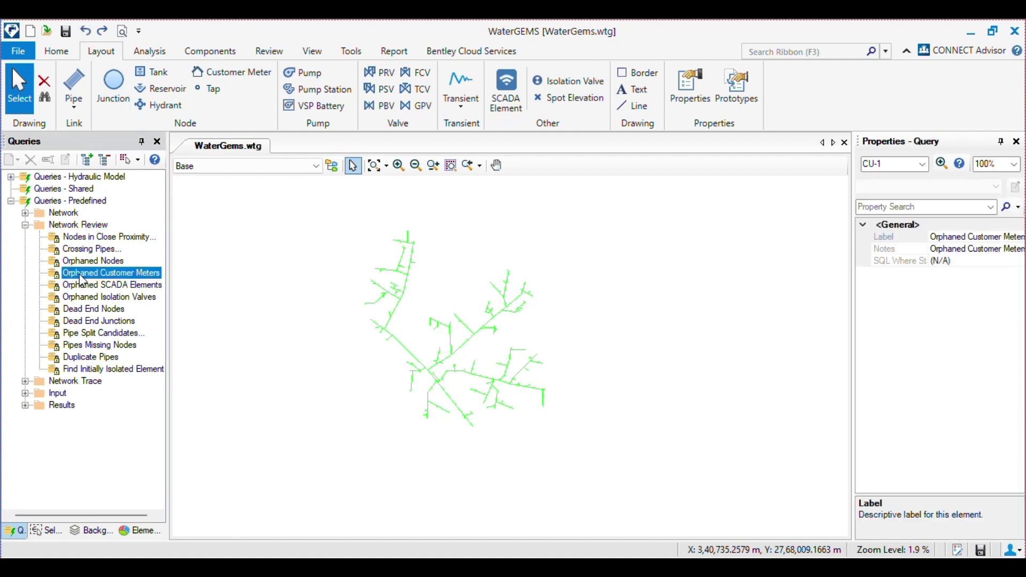
pyautogui.scroll(10, 374, 390)
pyautogui.scroll(3, 369, 306)
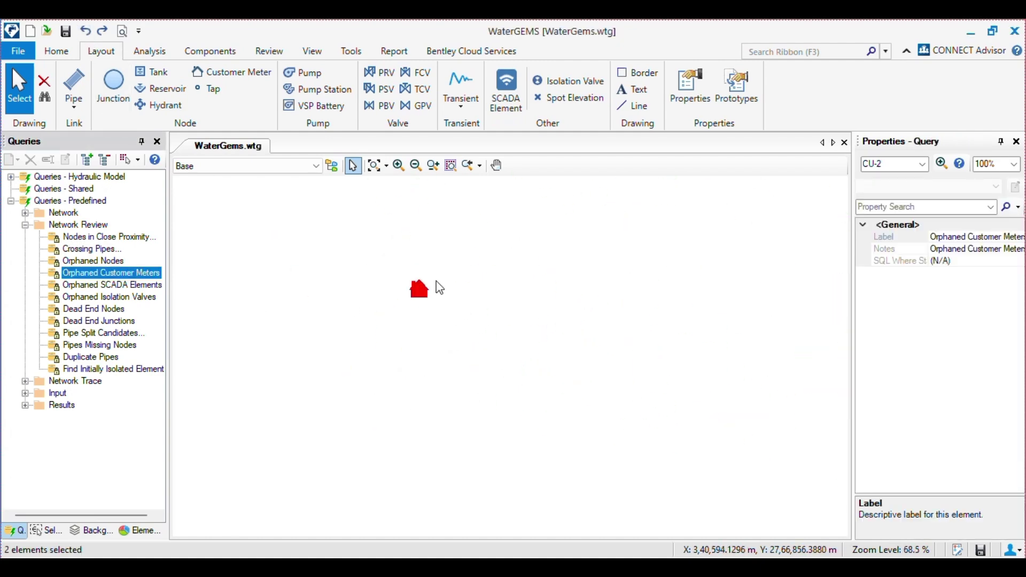
# Examine the highlighted orphaned customer meters up close and clear the selection to view the whole network
pyautogui.scroll(-3, 492, 339)
pyautogui.scroll(6, 484, 319)
pyautogui.scroll(-5, 508, 342)
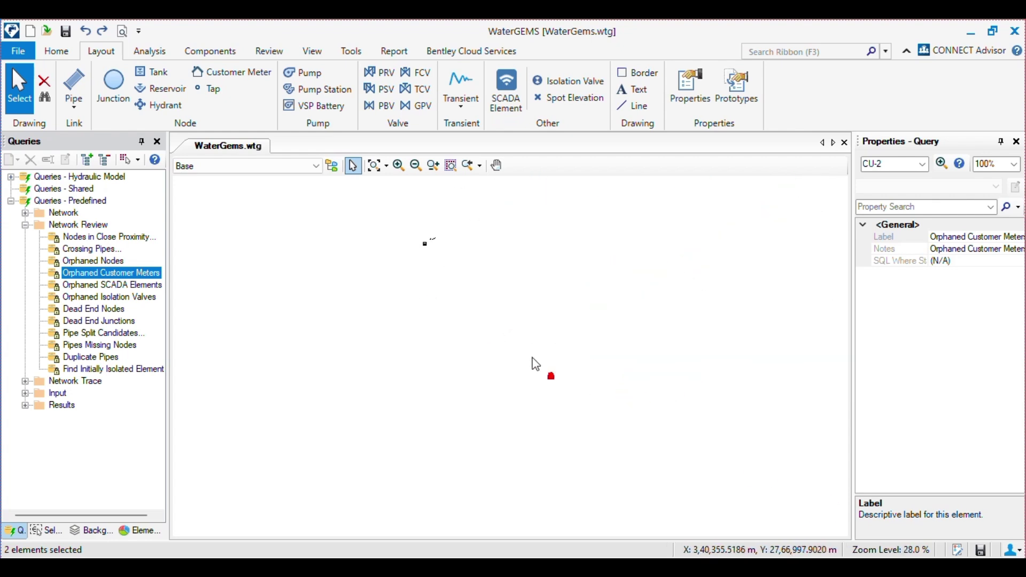
pyautogui.scroll(4, 442, 249)
pyautogui.scroll(-4, 394, 252)
pyautogui.scroll(6, 523, 390)
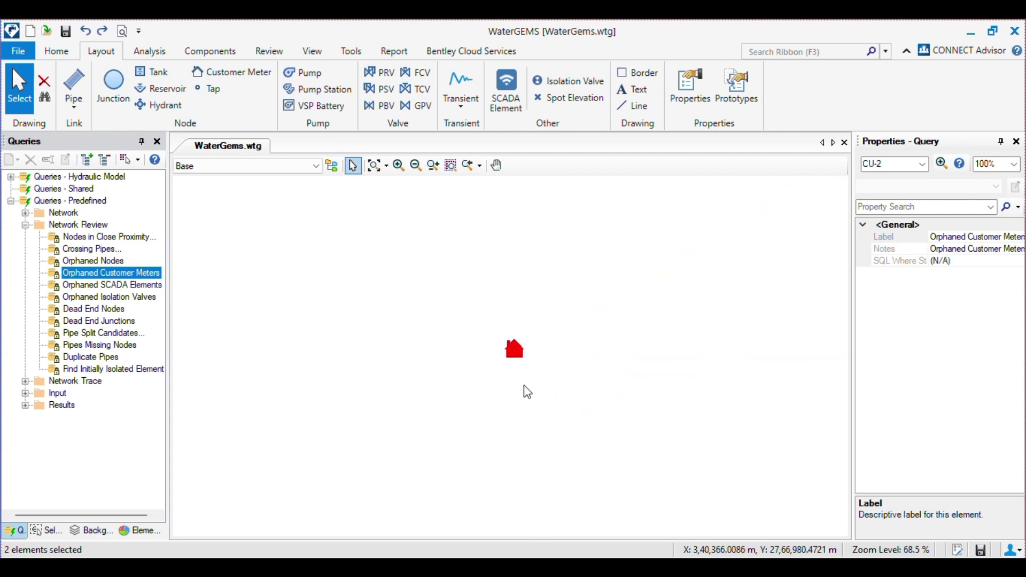
pyautogui.click(399, 351)
pyautogui.scroll(-6, 422, 331)
pyautogui.scroll(-10, 427, 334)
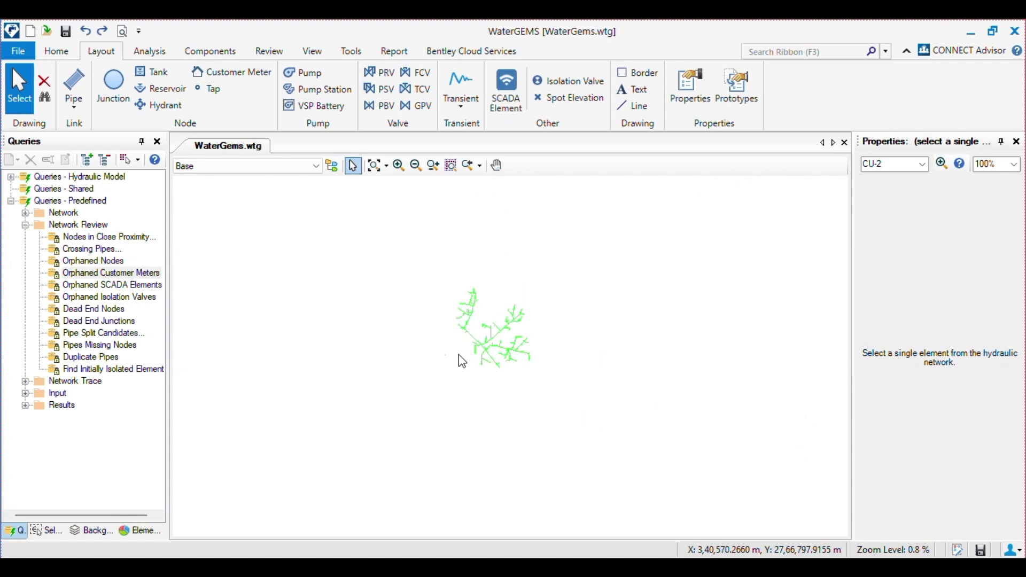
# Rerun the Orphaned Customer Meters query, inspect the highlighted meters, and view the properties of customer meter CU-2
pyautogui.doubleClick(106, 274)
pyautogui.scroll(4, 408, 331)
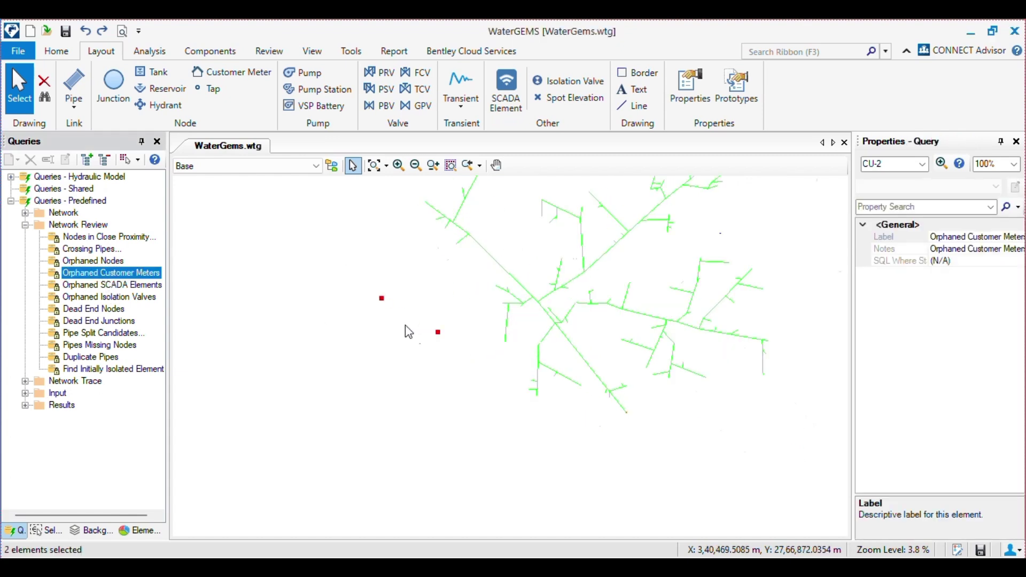
pyautogui.scroll(12, 473, 337)
pyautogui.click(509, 337)
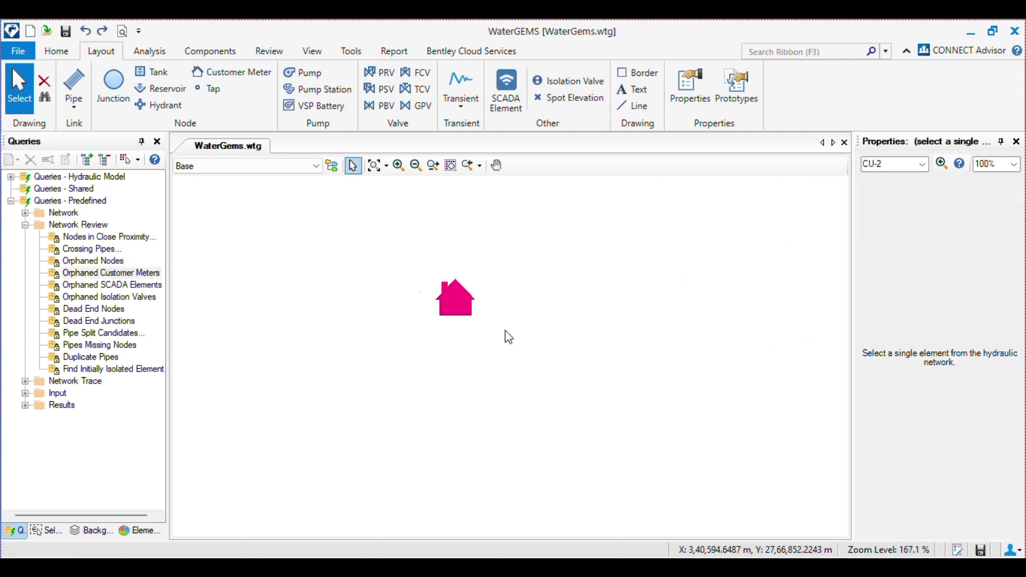
pyautogui.scroll(-7, 509, 336)
pyautogui.click(517, 342)
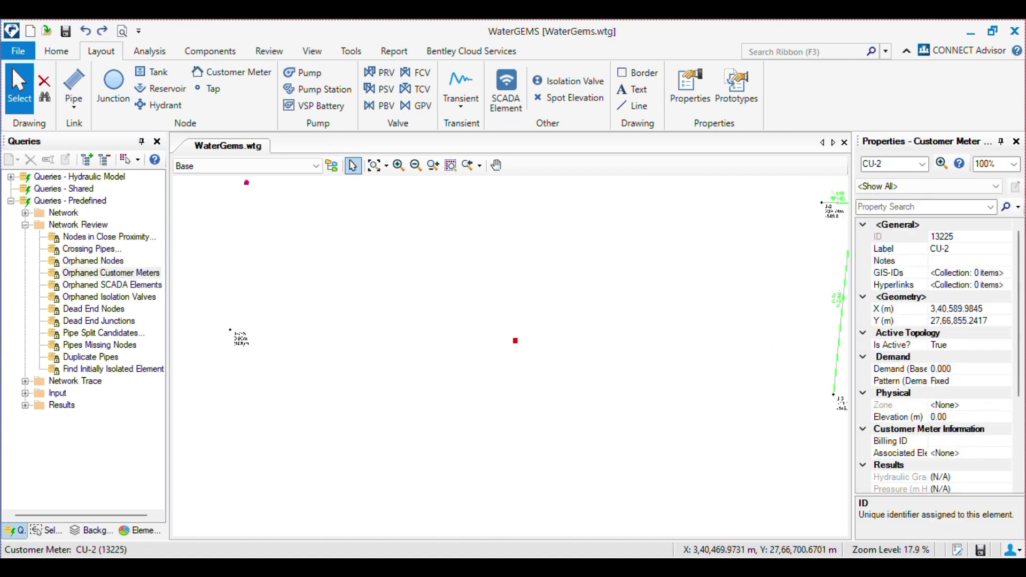
pyautogui.scroll(-2, 465, 402)
pyautogui.doubleClick(110, 273)
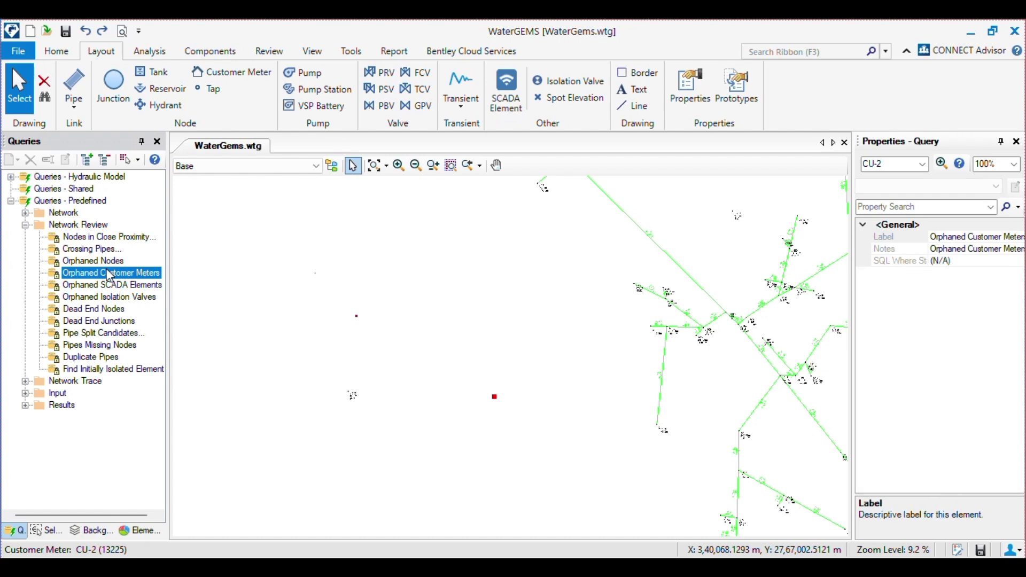
pyautogui.click(488, 293)
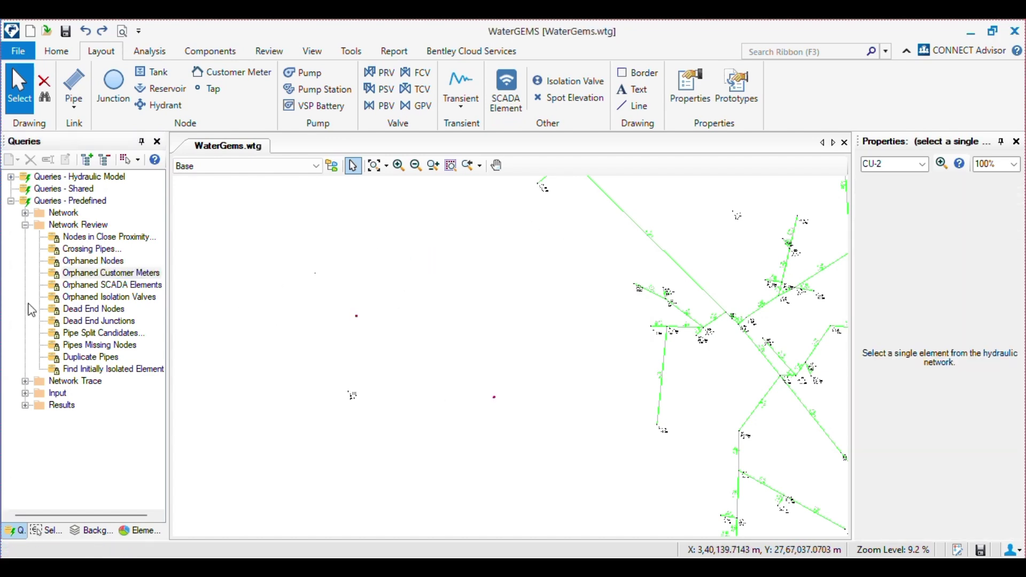
# Run the Orphaned Nodes query, inspect the nodes it highlights around the network, and clear the selection
pyautogui.doubleClick(111, 262)
pyautogui.scroll(-6, 479, 417)
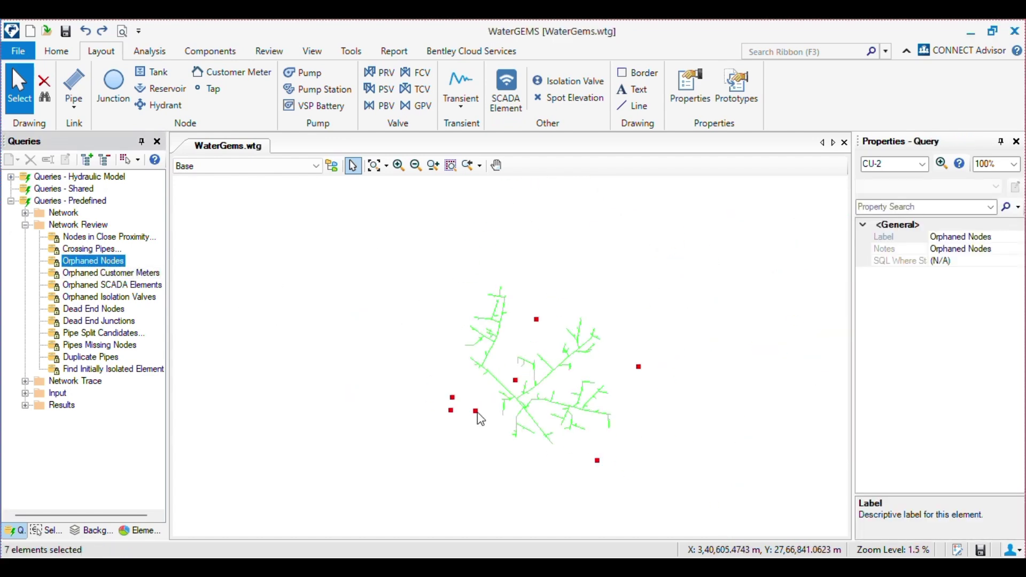
pyautogui.scroll(2, 523, 412)
pyautogui.click(479, 468)
pyautogui.scroll(7, 460, 422)
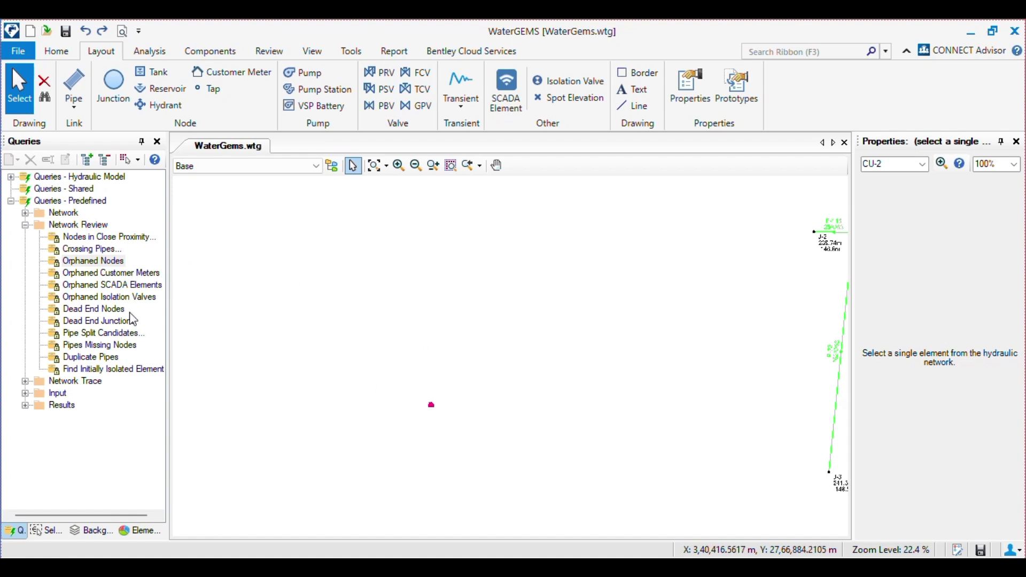
# Select the unassociated customer meters with the Orphaned Customer Meters query and delete them
pyautogui.doubleClick(102, 273)
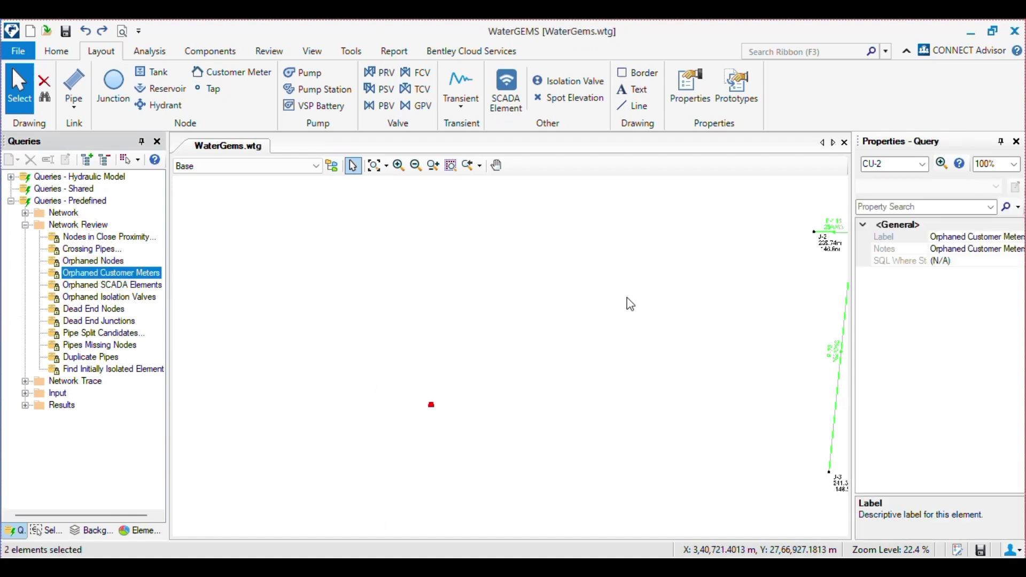
pyautogui.click(63, 55)
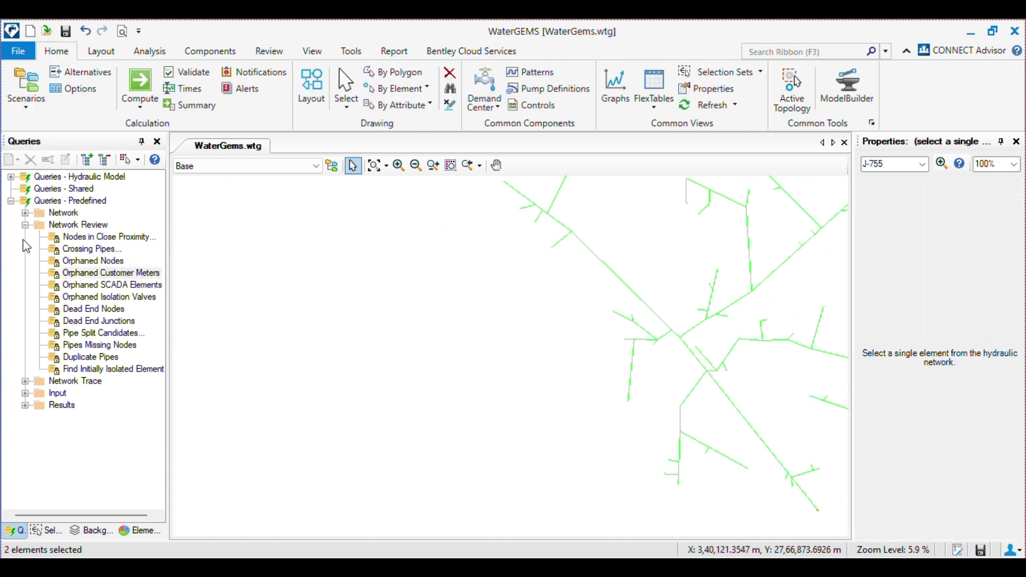
# Run the Orphaned SCADA Elements query, locate the highlighted SCADA element, and delete it
pyautogui.doubleClick(137, 287)
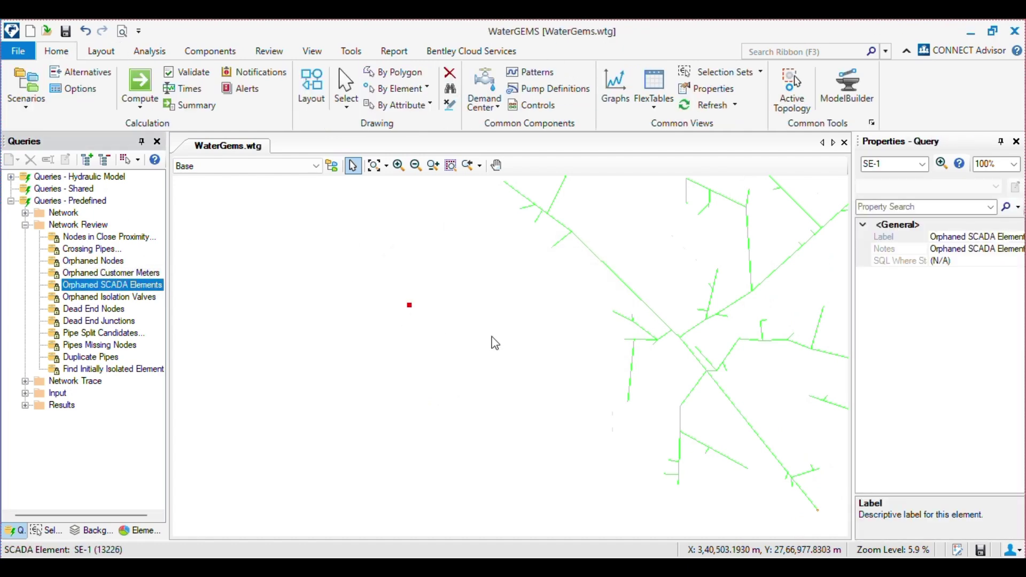
pyautogui.scroll(4, 490, 353)
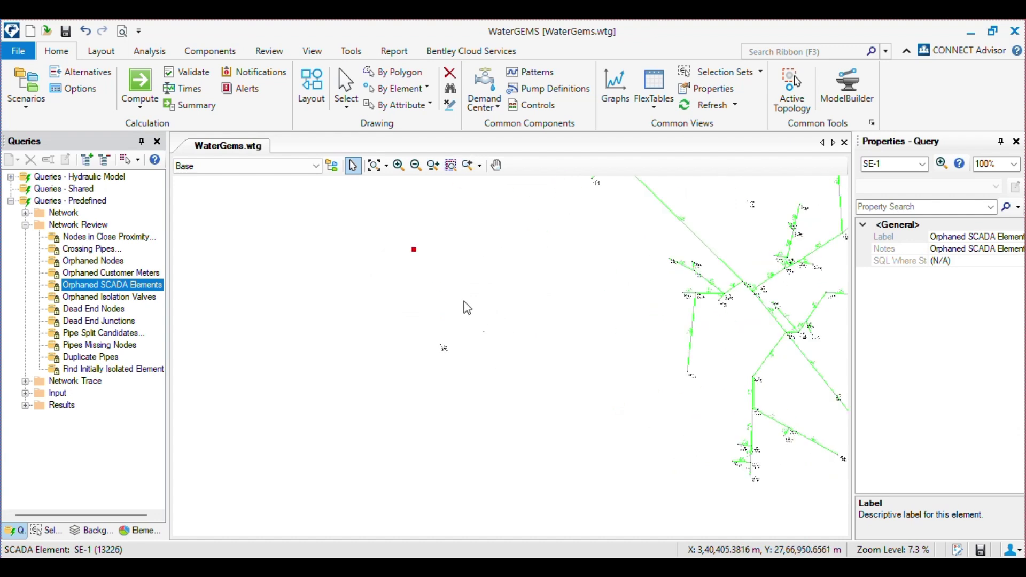
pyautogui.click(430, 265)
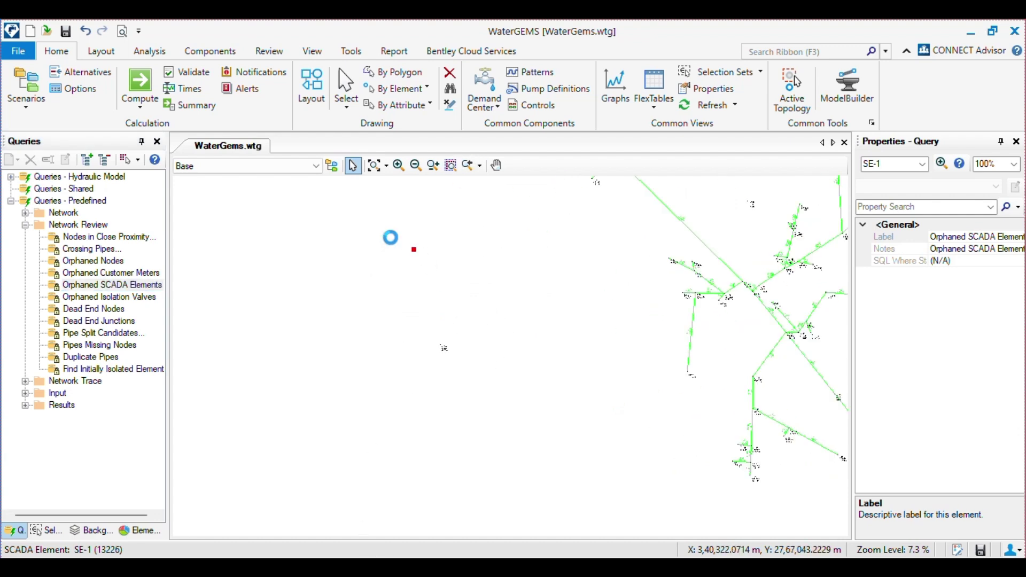
pyautogui.click(446, 256)
# Run the Orphaned Isolation Valves query and delete the isolation valves it selects
pyautogui.doubleClick(138, 298)
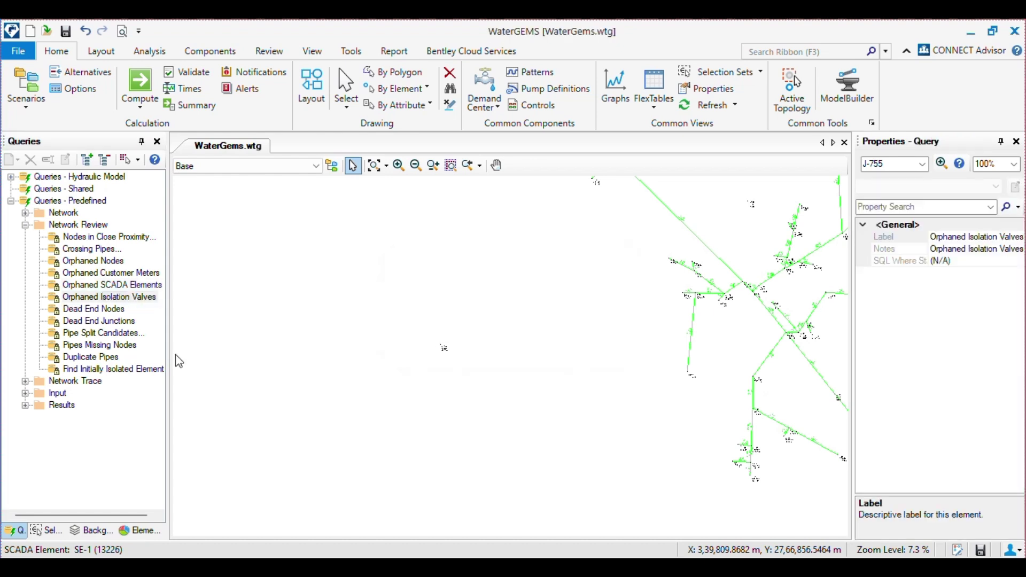
pyautogui.scroll(2, 510, 311)
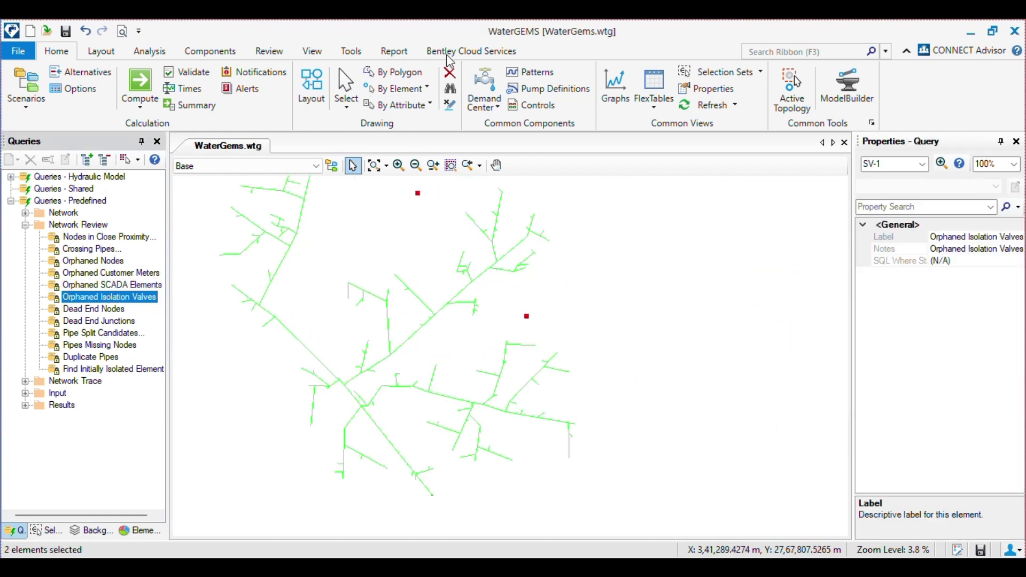
pyautogui.click(452, 74)
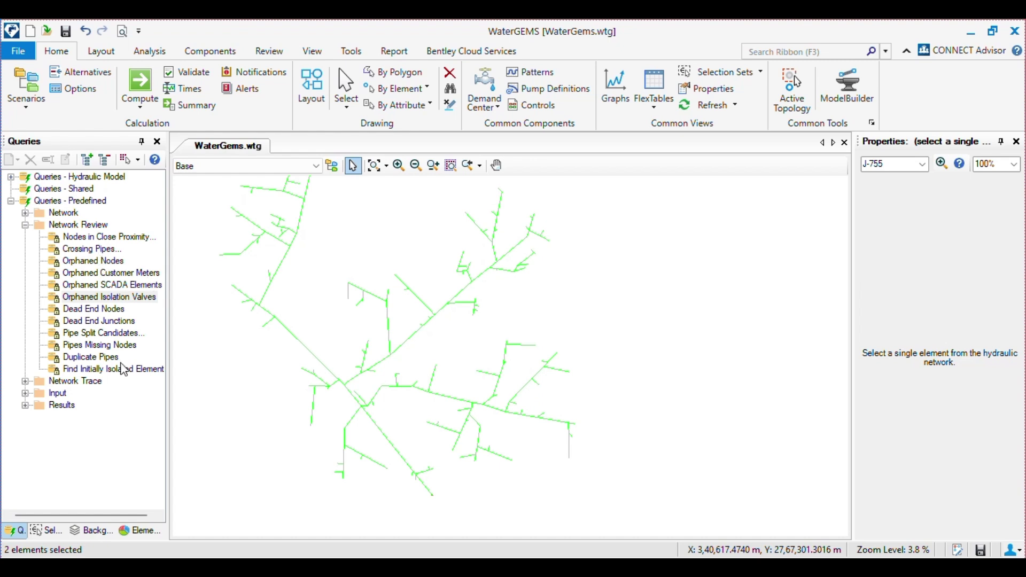
# Run the Dead End Nodes query, examine the highlighted nodes across the network, and clear the selection
pyautogui.doubleClick(113, 310)
pyautogui.scroll(-3, 445, 332)
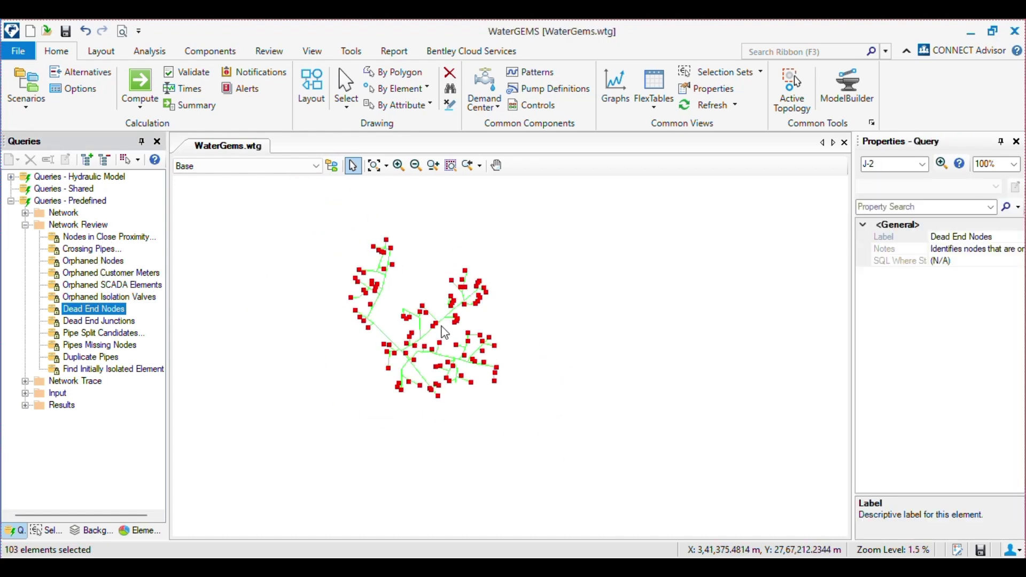
pyautogui.scroll(10, 345, 294)
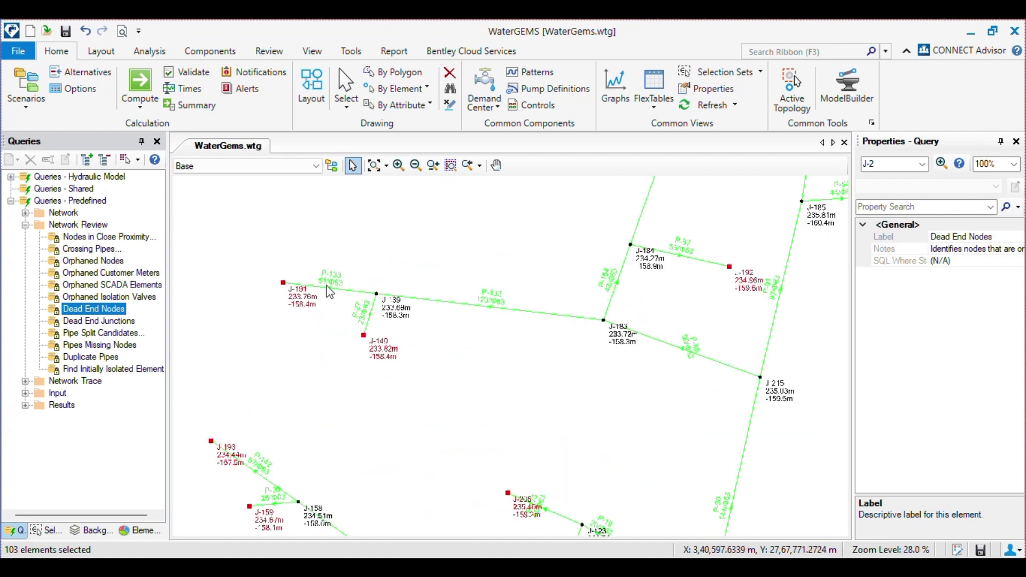
pyautogui.scroll(-10, 443, 344)
pyautogui.scroll(5, 348, 515)
pyautogui.scroll(-5, 392, 392)
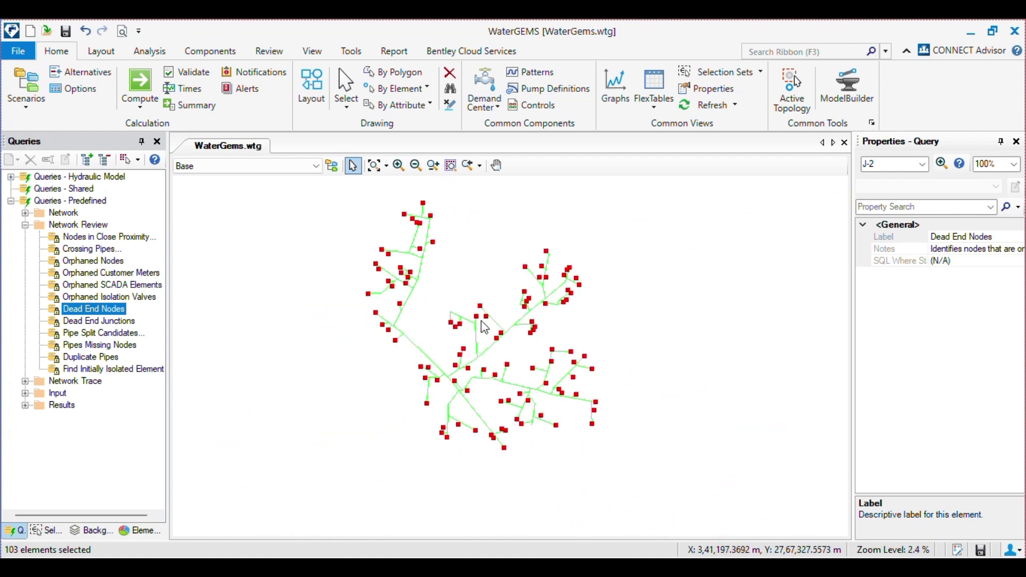
pyautogui.scroll(8, 484, 328)
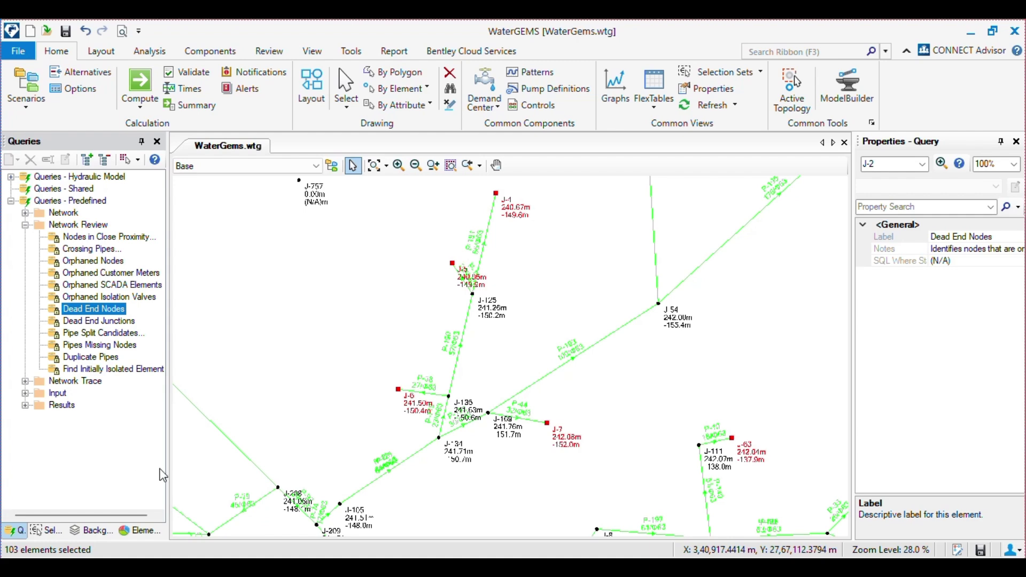
pyautogui.scroll(-10, 449, 283)
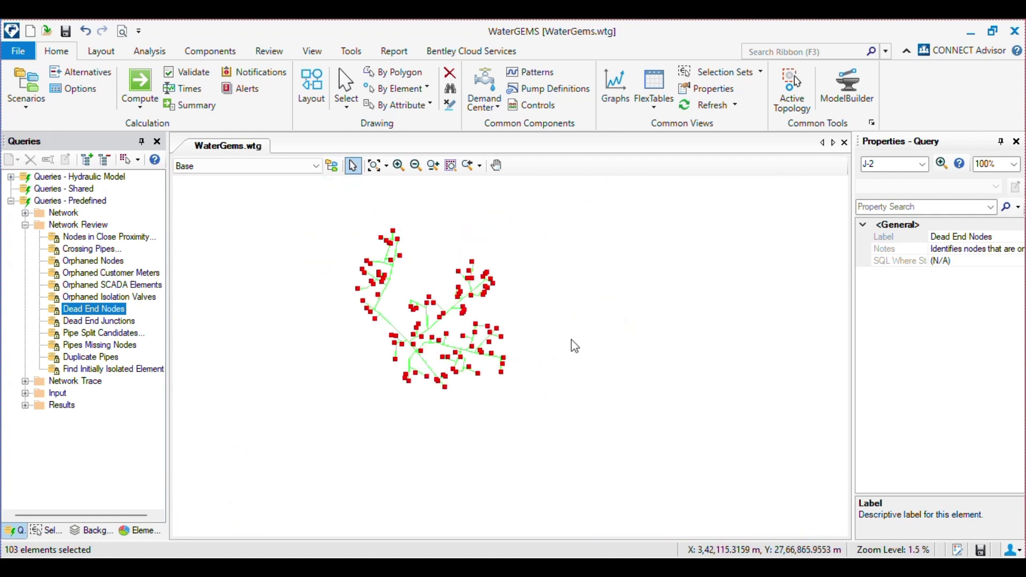
pyautogui.click(575, 272)
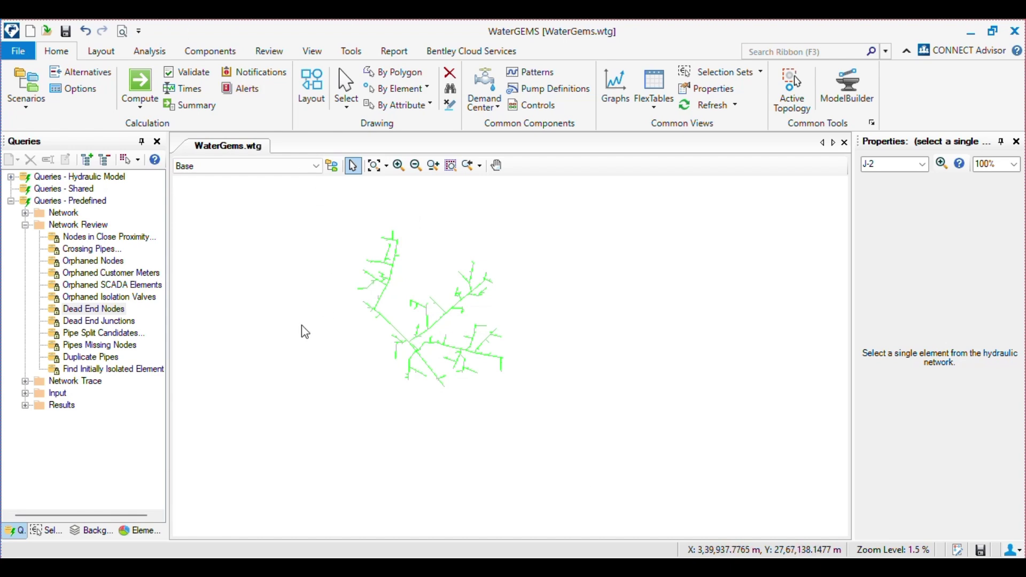
# Examine the flow arrows and pipe ends around junctions J-191, J-139, J-140 and J-183
pyautogui.scroll(10, 393, 267)
pyautogui.scroll(-5, 417, 272)
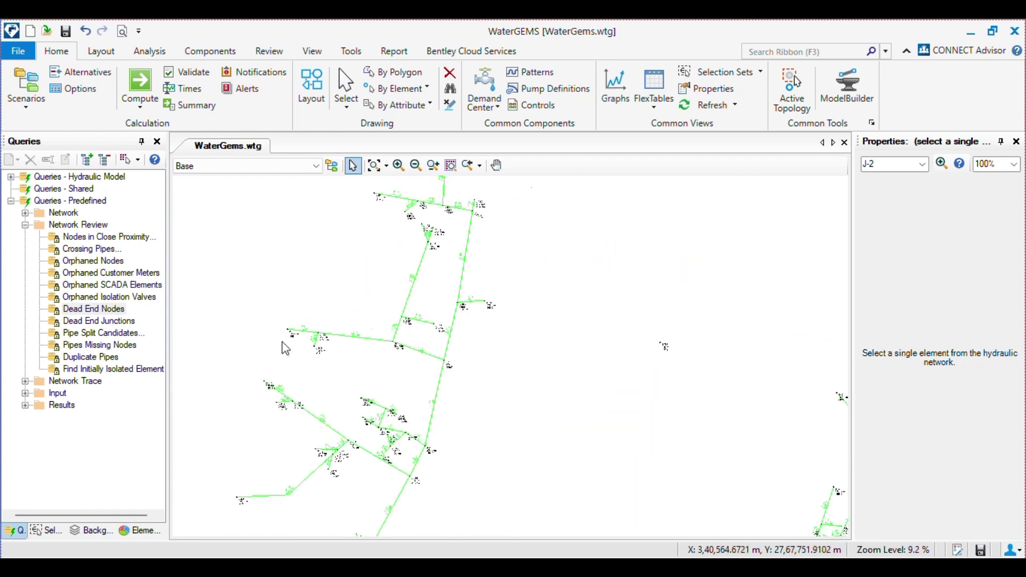
pyautogui.scroll(5, 363, 280)
pyautogui.scroll(4, 338, 314)
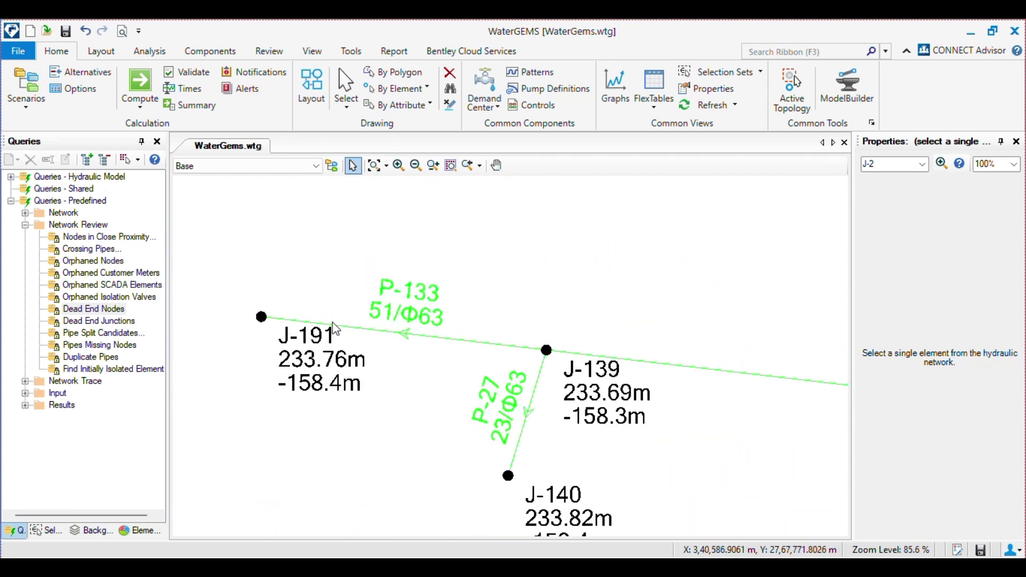
pyautogui.scroll(-3, 335, 328)
pyautogui.scroll(1, 305, 317)
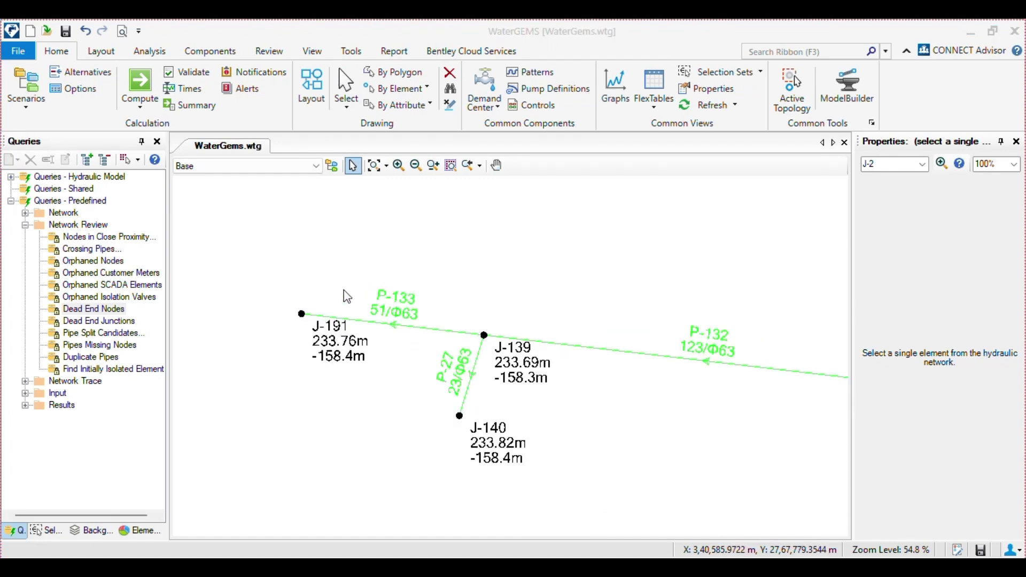
pyautogui.scroll(-5, 346, 297)
pyautogui.scroll(4, 438, 336)
pyautogui.moveTo(448, 354); pyautogui.dragTo(387, 291)
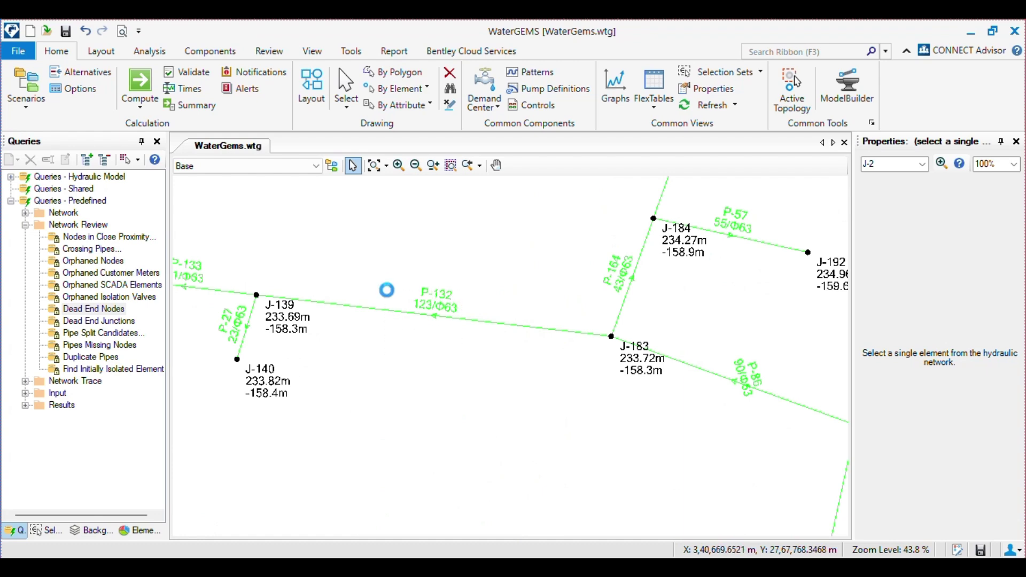
# Run the Dead End Junctions query, review the highlighted junctions across the network, and drop that selection
pyautogui.doubleClick(95, 323)
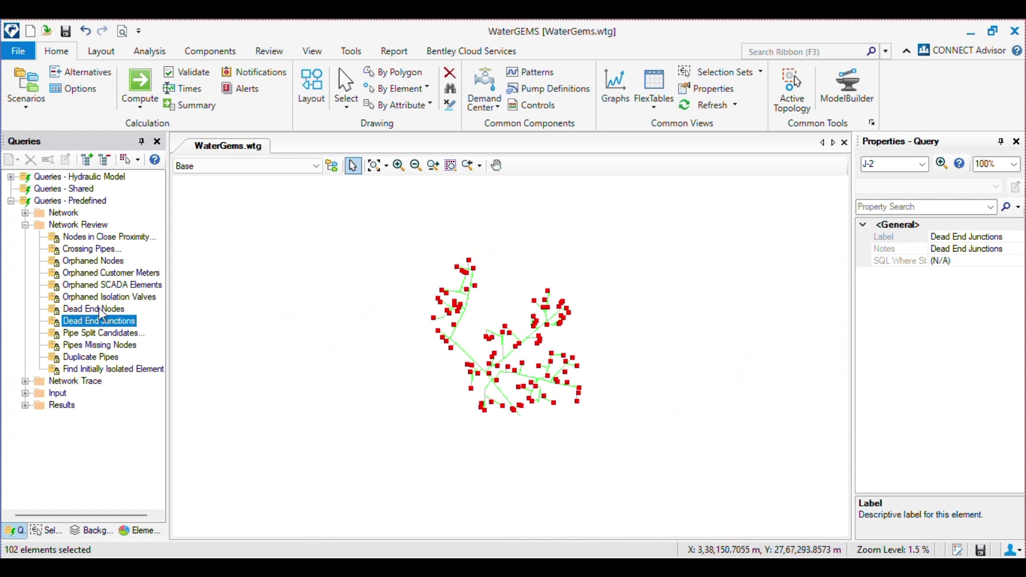
pyautogui.scroll(2, 599, 369)
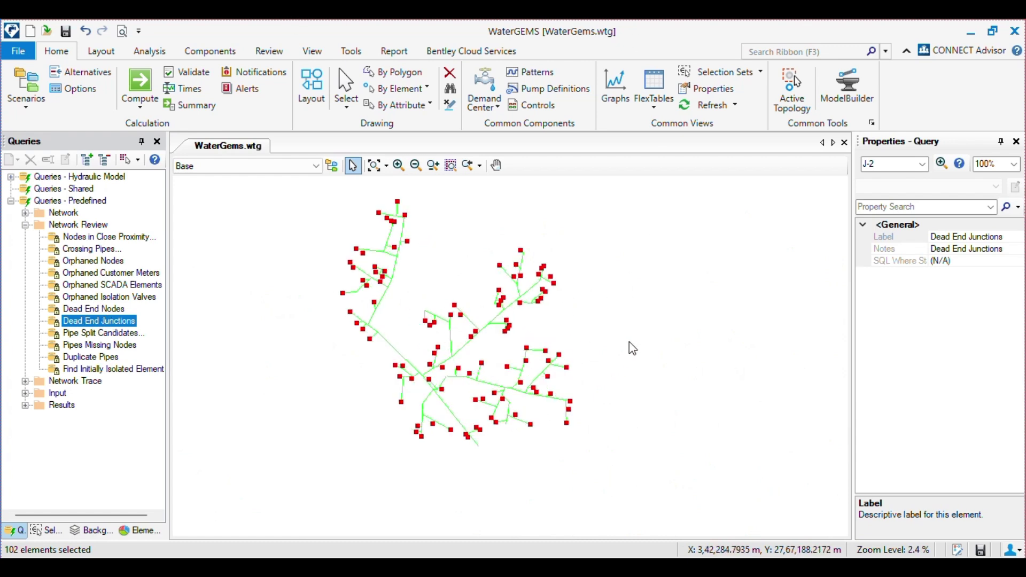
pyautogui.click(613, 325)
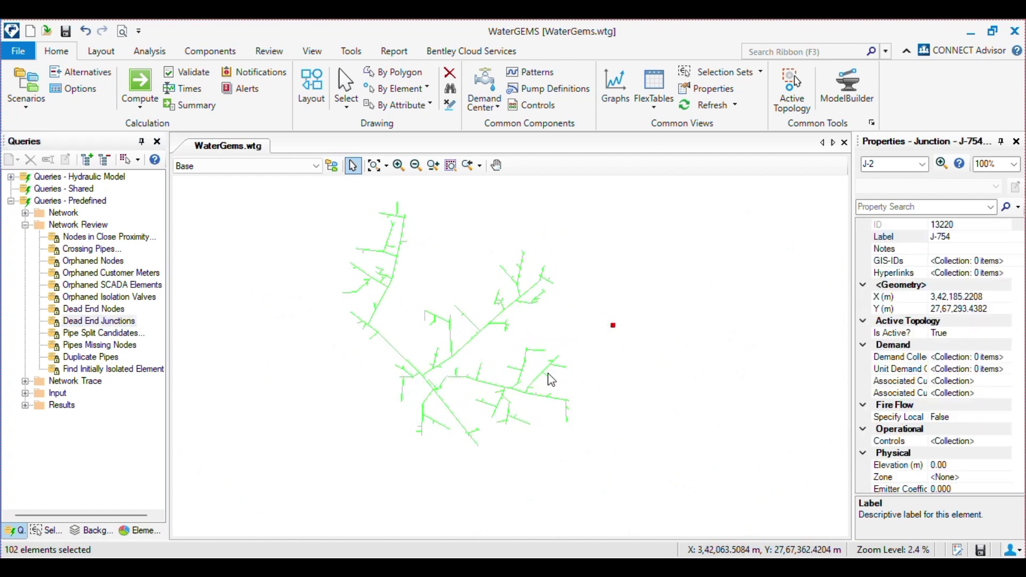
# Compare the Dead End Nodes and Dead End Junctions query selections, inspecting the OHT tank at the network's end
pyautogui.doubleClick(85, 311)
pyautogui.click(104, 325)
pyautogui.doubleClick(106, 328)
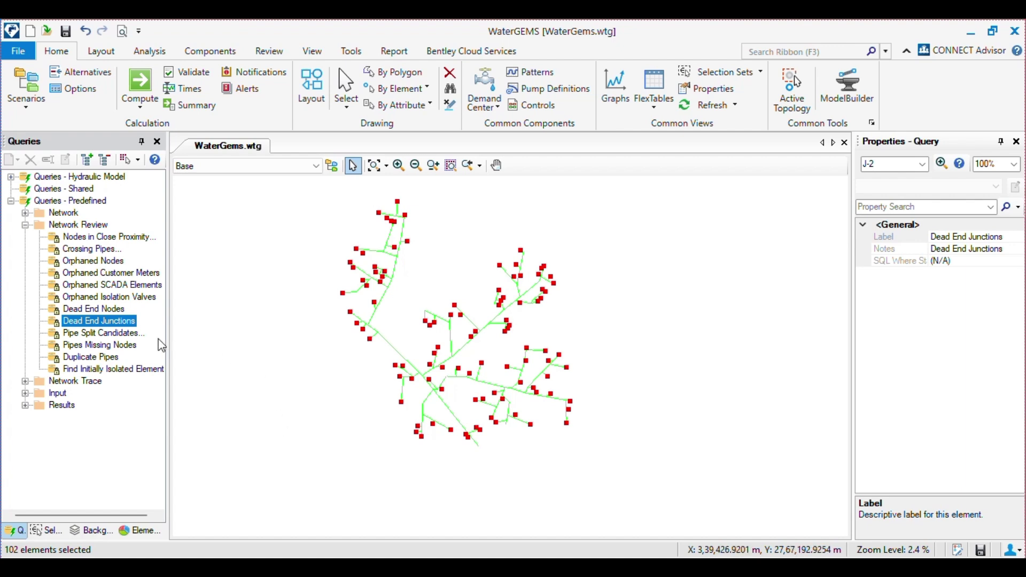
pyautogui.click(230, 399)
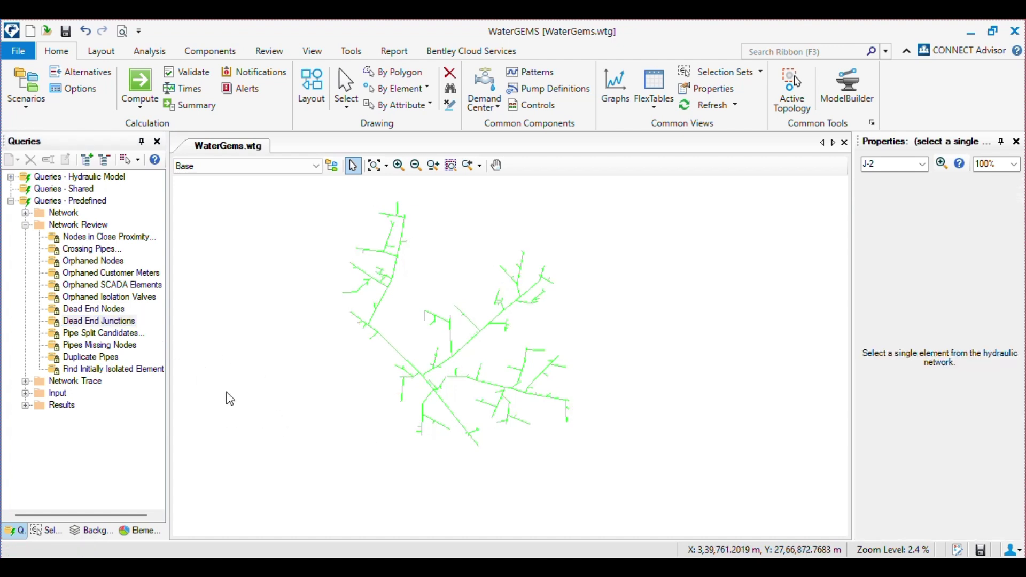
pyautogui.doubleClick(106, 310)
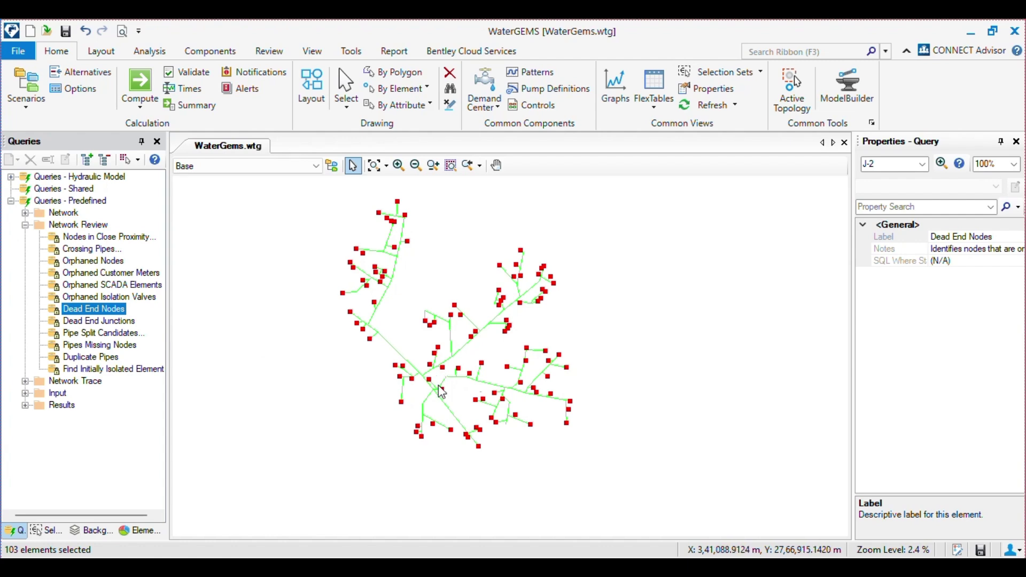
pyautogui.scroll(10, 512, 382)
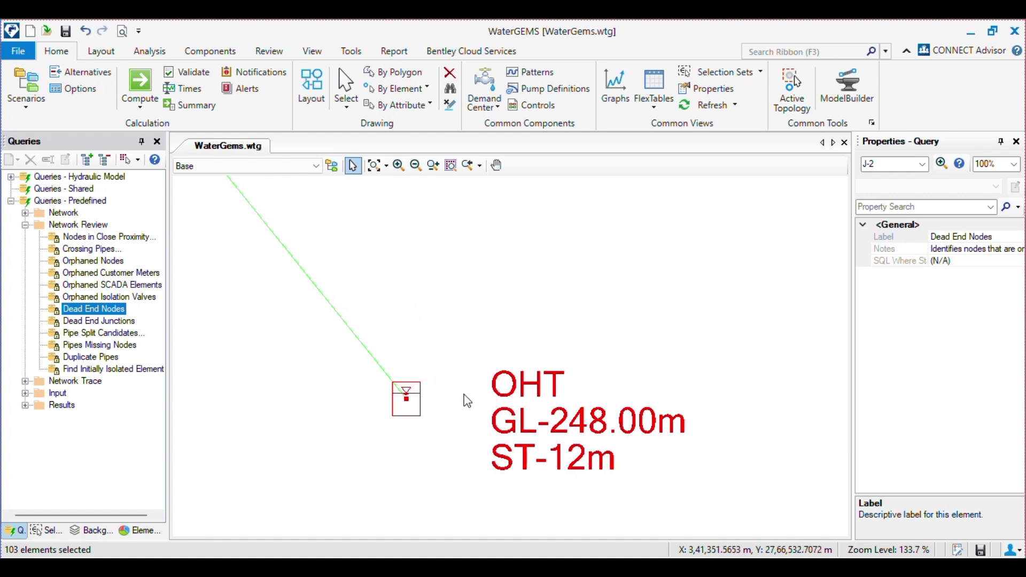
# Rerun the Dead End Junctions query and compare how the OHT tank and nearby junctions are highlighted against the Dead End Nodes query
pyautogui.scroll(-12, 468, 401)
pyautogui.scroll(3, 427, 306)
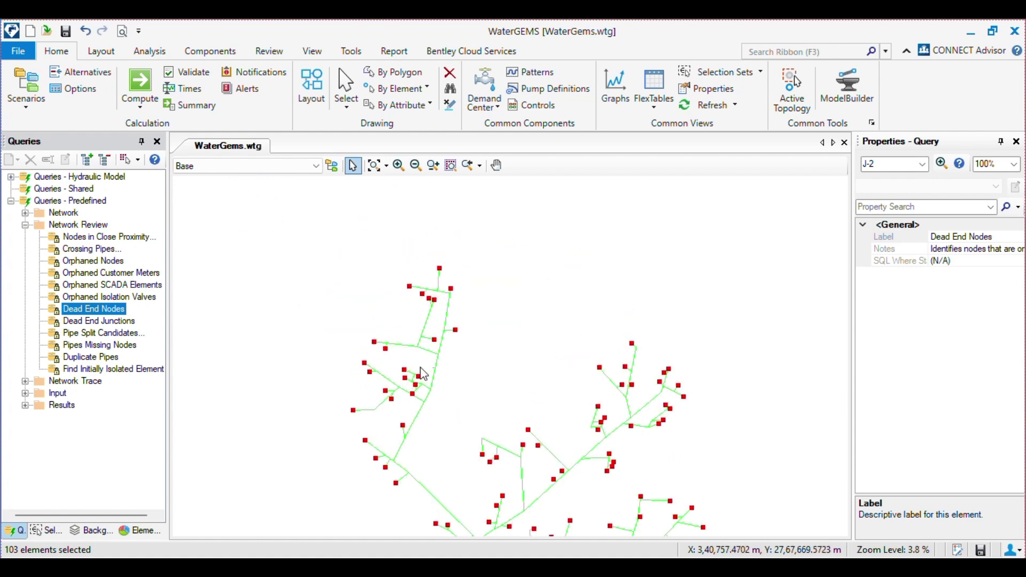
pyautogui.doubleClick(126, 320)
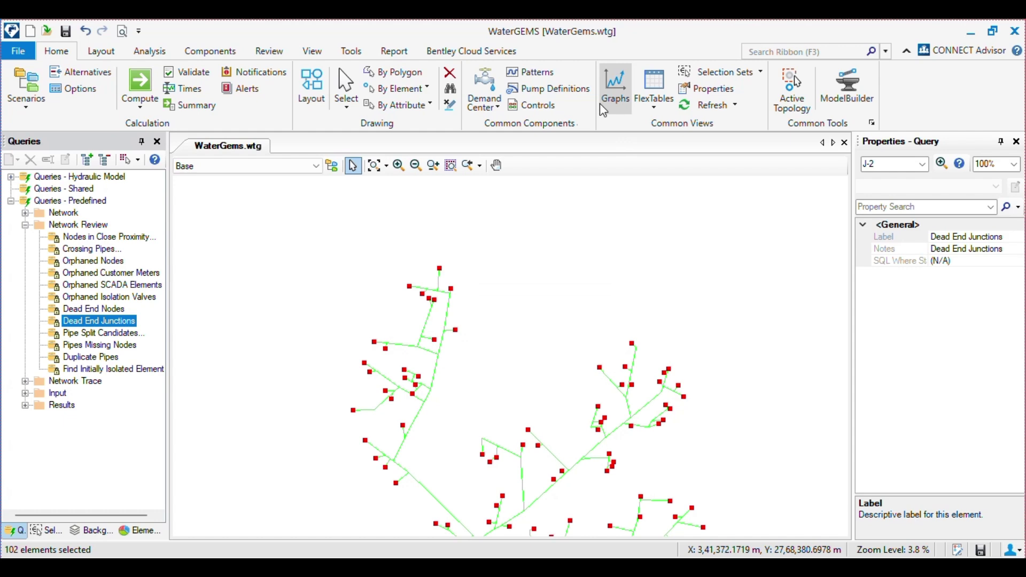
pyautogui.scroll(-3, 452, 230)
pyautogui.scroll(8, 459, 339)
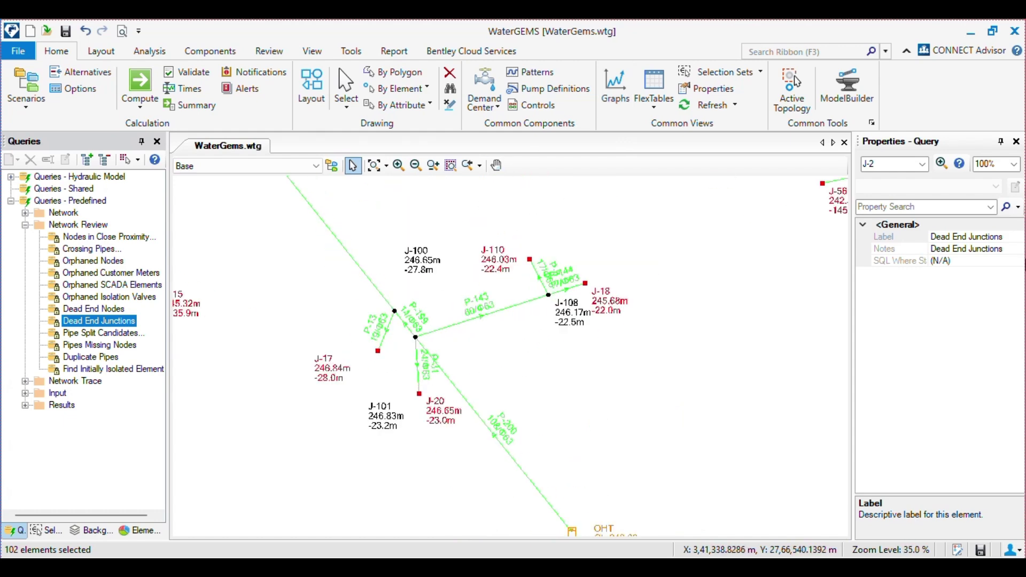
pyautogui.scroll(-2, 427, 262)
pyautogui.scroll(3, 486, 382)
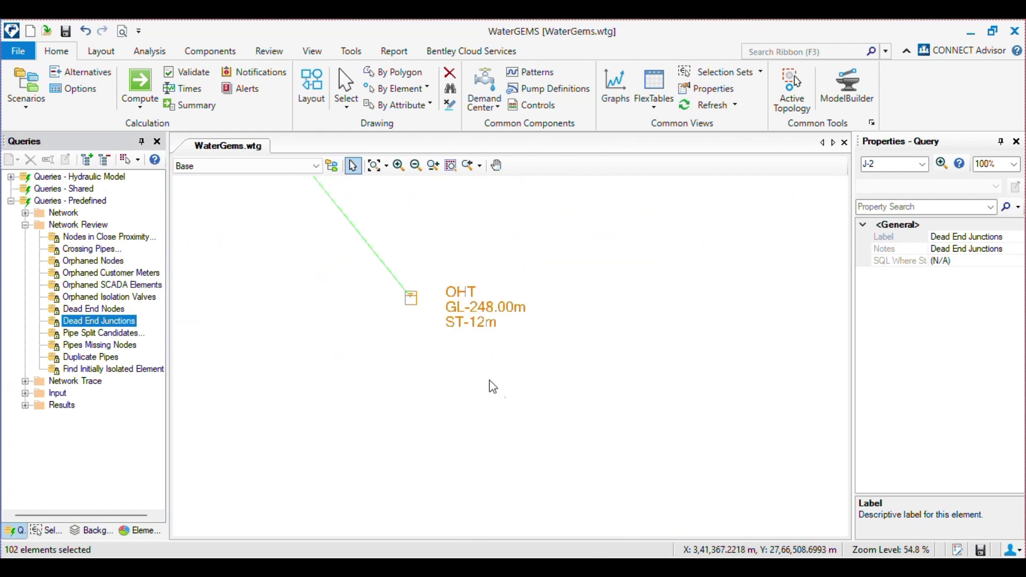
pyautogui.scroll(-5, 481, 373)
pyautogui.scroll(1, 481, 374)
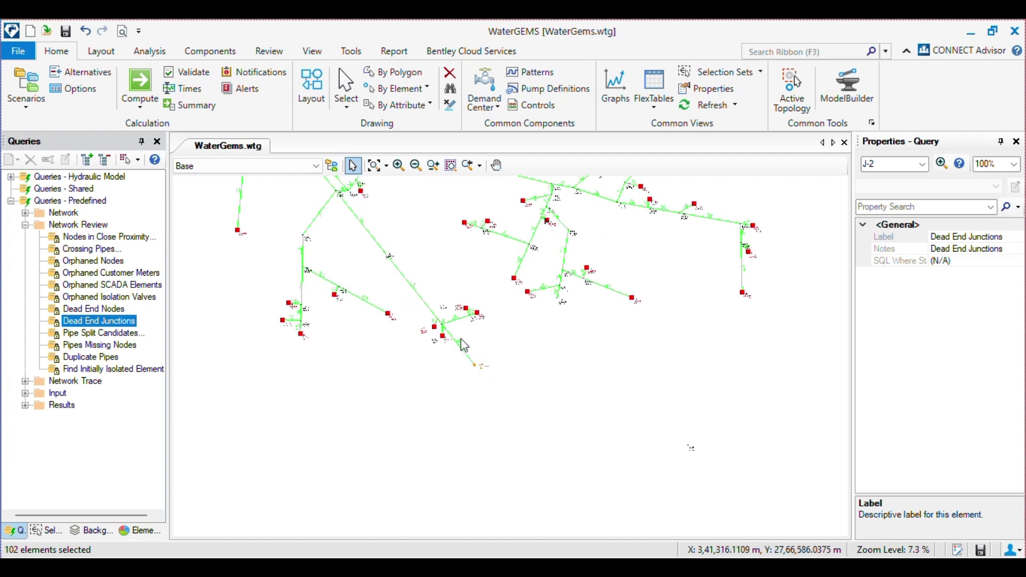
pyautogui.scroll(5, 410, 267)
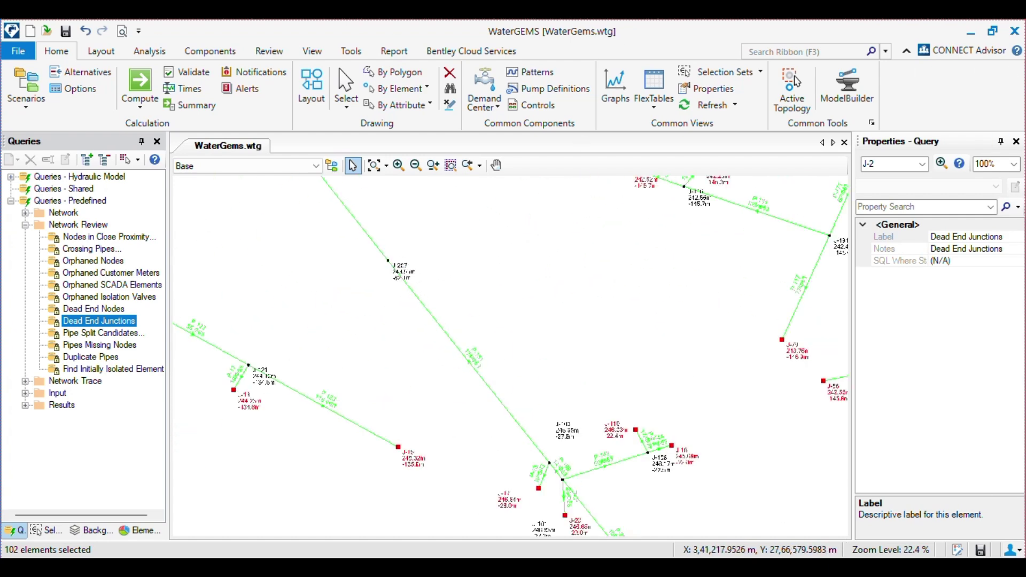
pyautogui.scroll(-12, 422, 327)
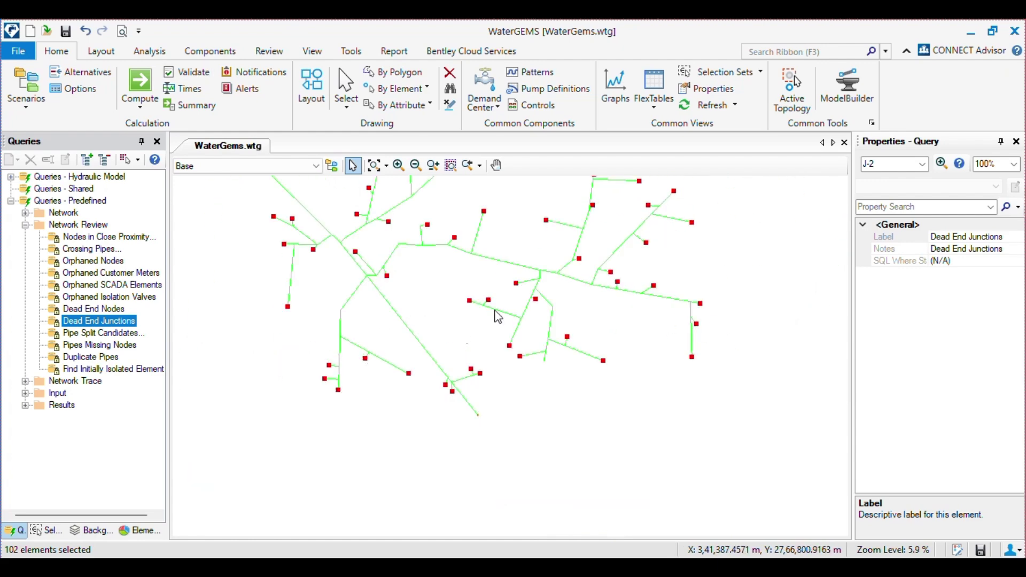
# Run the Pipe Split Candidates query on the network and inspect the area around junction J-54
pyautogui.doubleClick(115, 334)
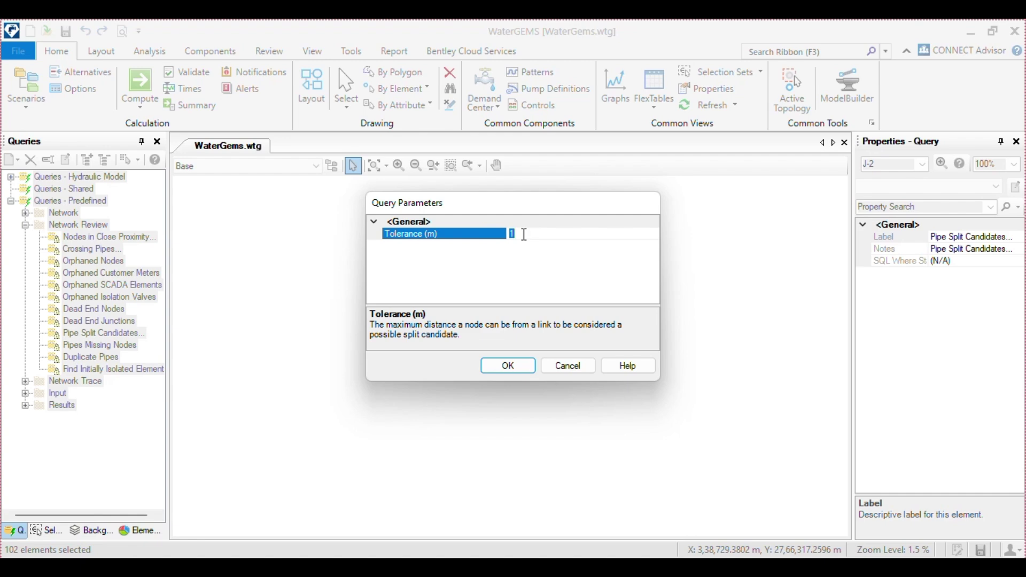
pyautogui.click(521, 364)
pyautogui.scroll(15, 458, 298)
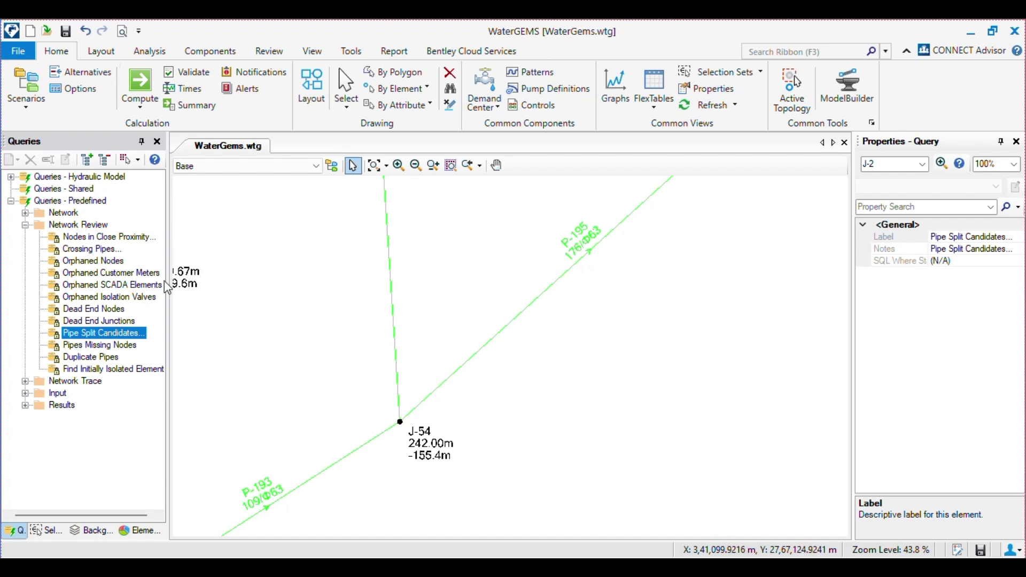
# Draw a pipe about 199 m long from junction J-54 eastward to a new junction in the open area
pyautogui.click(101, 51)
pyautogui.click(79, 82)
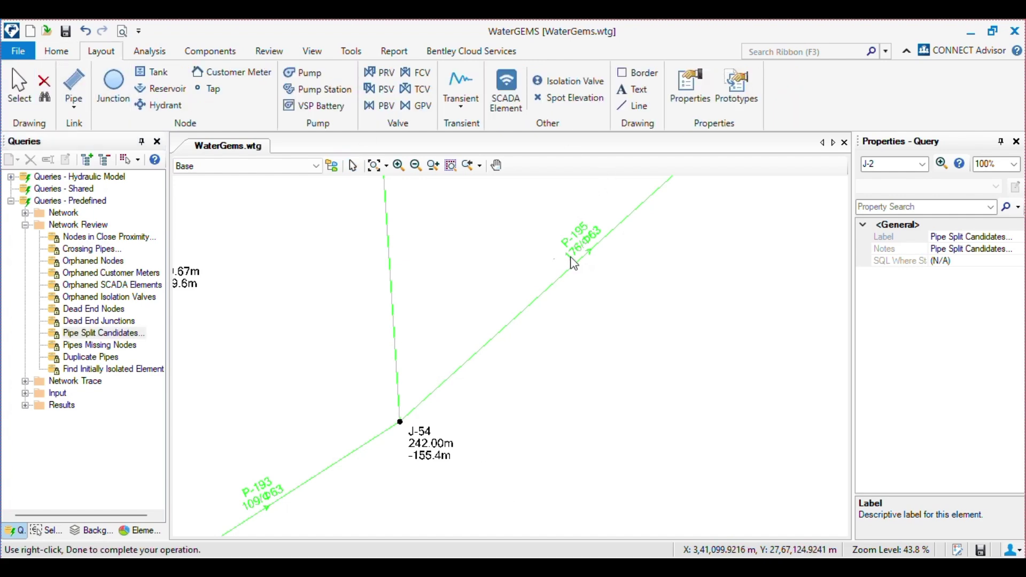
pyautogui.scroll(-6, 459, 262)
pyautogui.scroll(6, 452, 289)
pyautogui.scroll(-2, 453, 293)
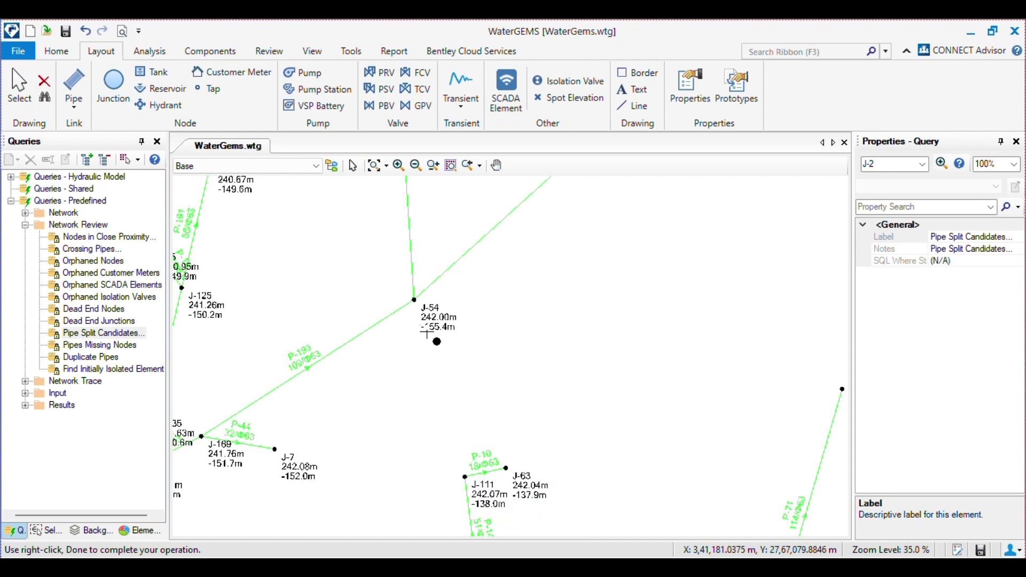
pyautogui.scroll(3, 415, 297)
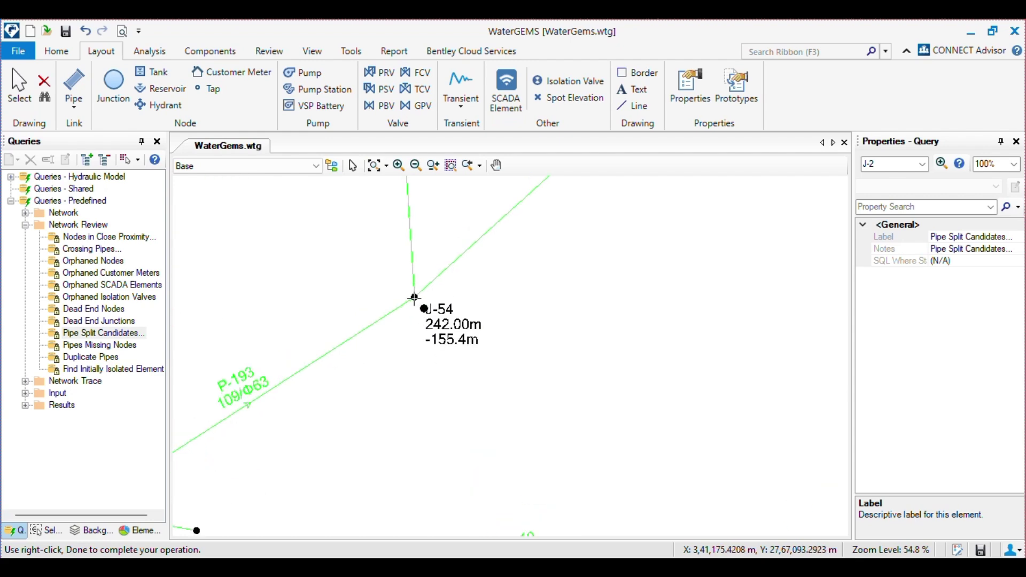
pyautogui.click(415, 298)
pyautogui.scroll(-5, 417, 301)
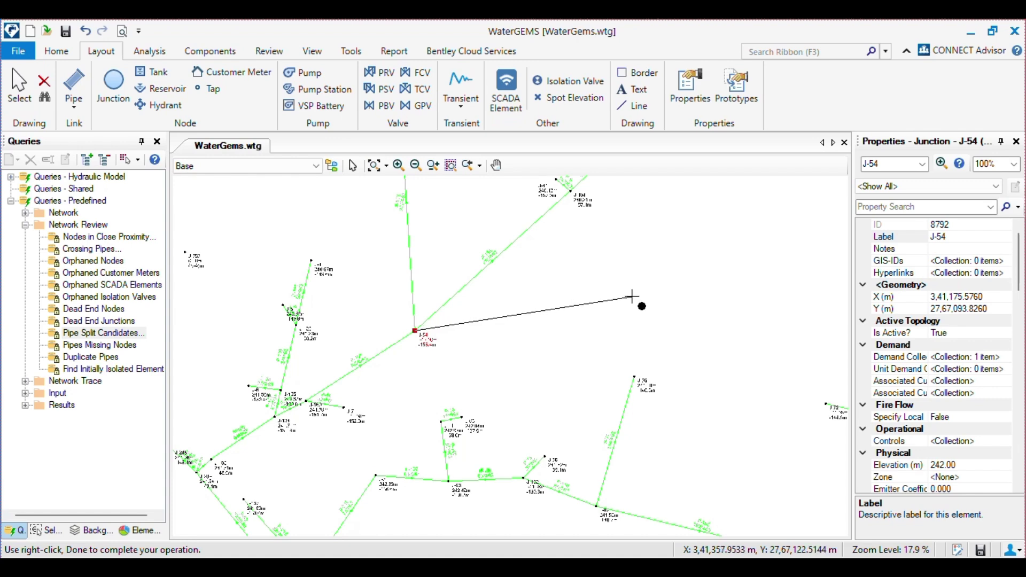
pyautogui.click(648, 290)
# Draw a branch pipe about 46 m long running south from a new junction placed just below the middle of pipe P-12
pyautogui.scroll(6, 540, 313)
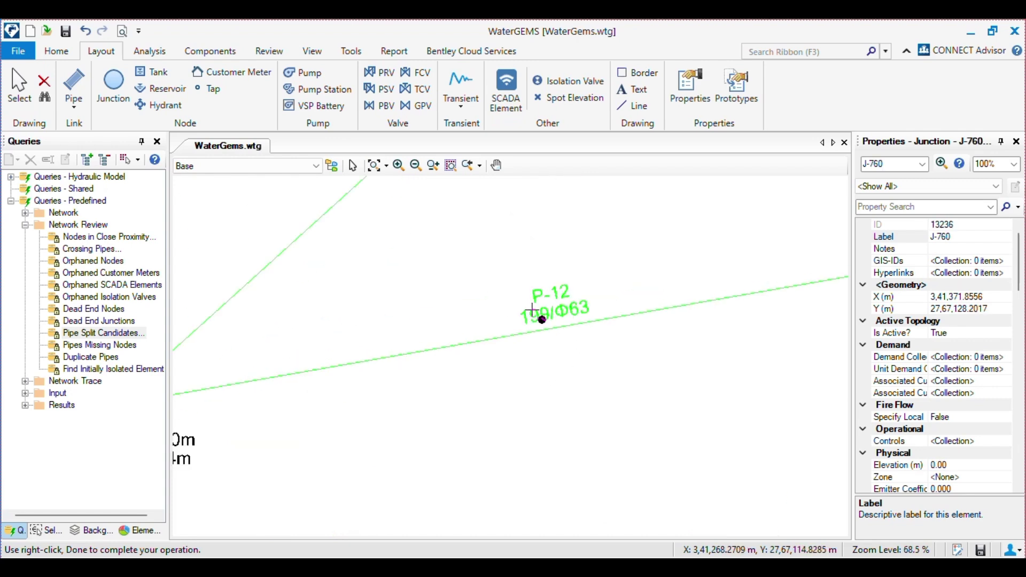
pyautogui.click(551, 342)
pyautogui.scroll(-5, 556, 348)
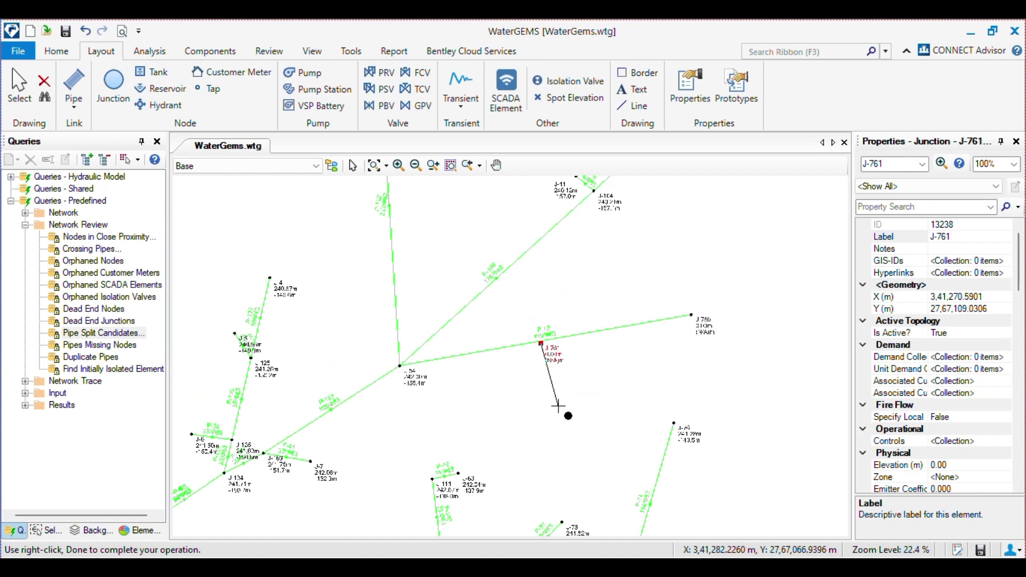
pyautogui.click(549, 411)
pyautogui.press('Escape')
# Try moving junction J-761 farther away from pipe P-12, and return it to its original position
pyautogui.scroll(8, 542, 344)
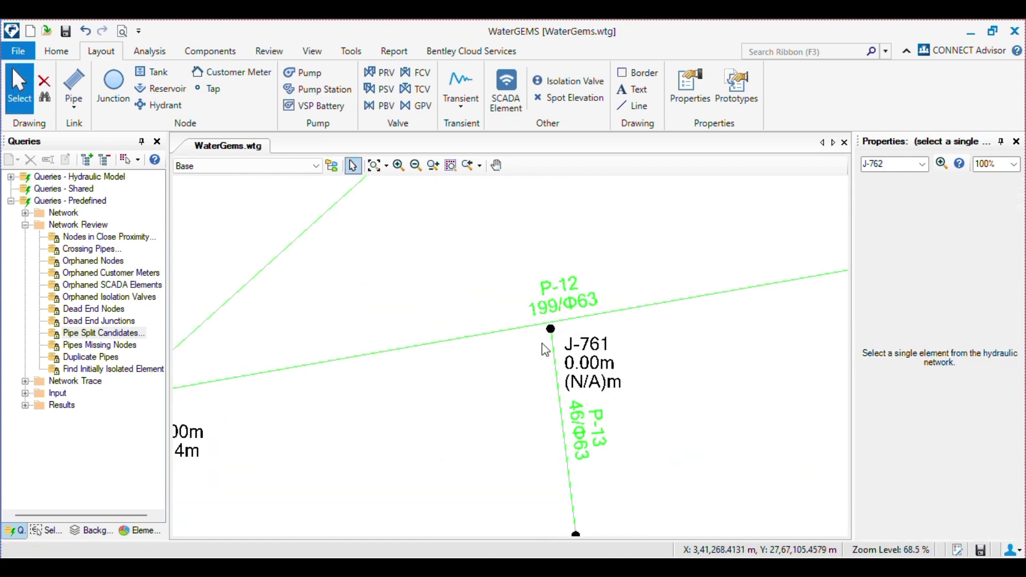
pyautogui.click(565, 398)
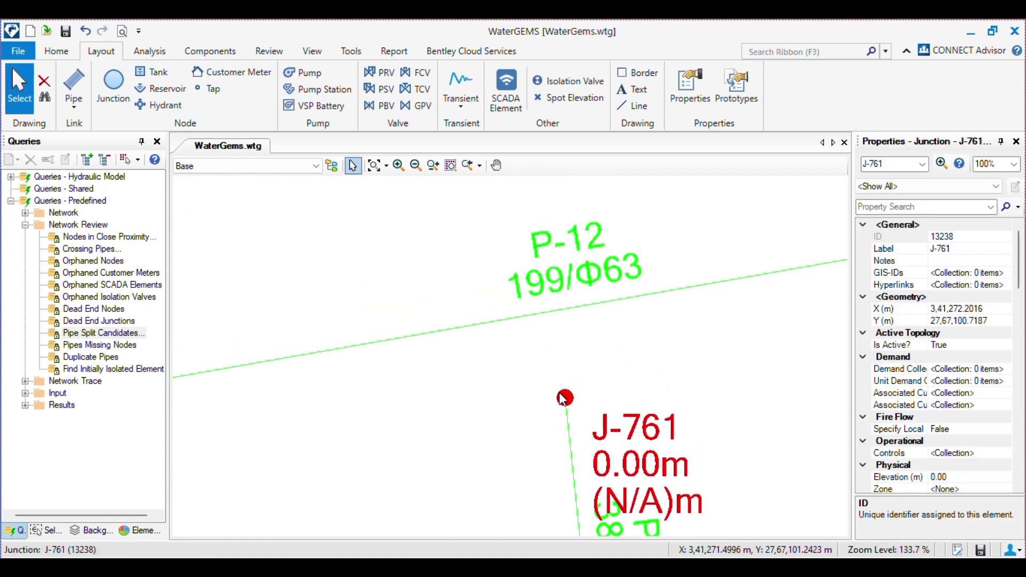
pyautogui.moveTo(565, 398); pyautogui.dragTo(550, 321)
pyautogui.scroll(-3, 551, 294)
pyautogui.scroll(-2, 551, 294)
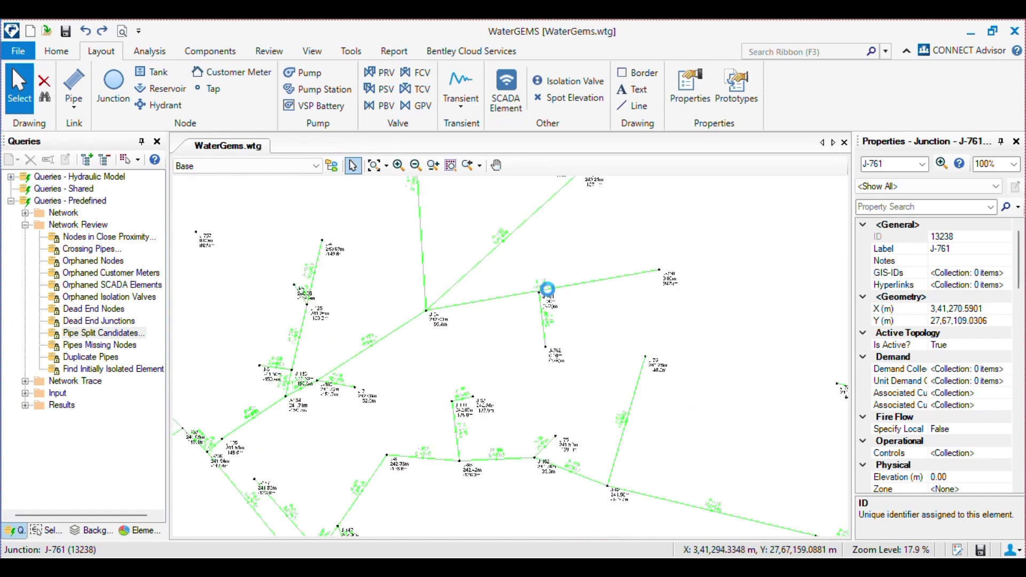
# Examine the gap between junction J-761 and pipe P-12, selecting branch pipe P-13 with its end junctions and clearing that selection
pyautogui.click(545, 294)
pyautogui.scroll(4, 545, 294)
pyautogui.click(587, 388)
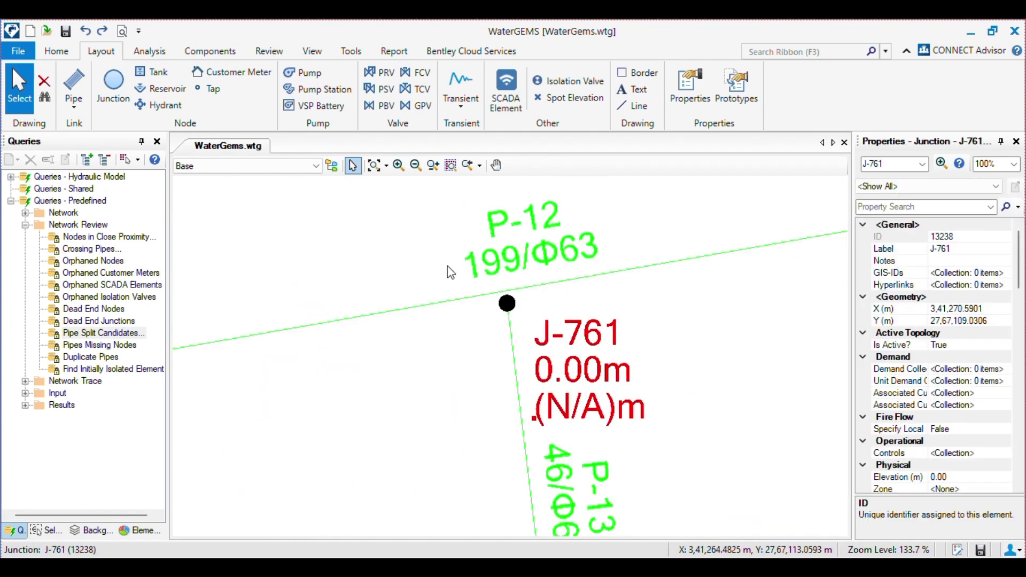
pyautogui.scroll(-8, 591, 332)
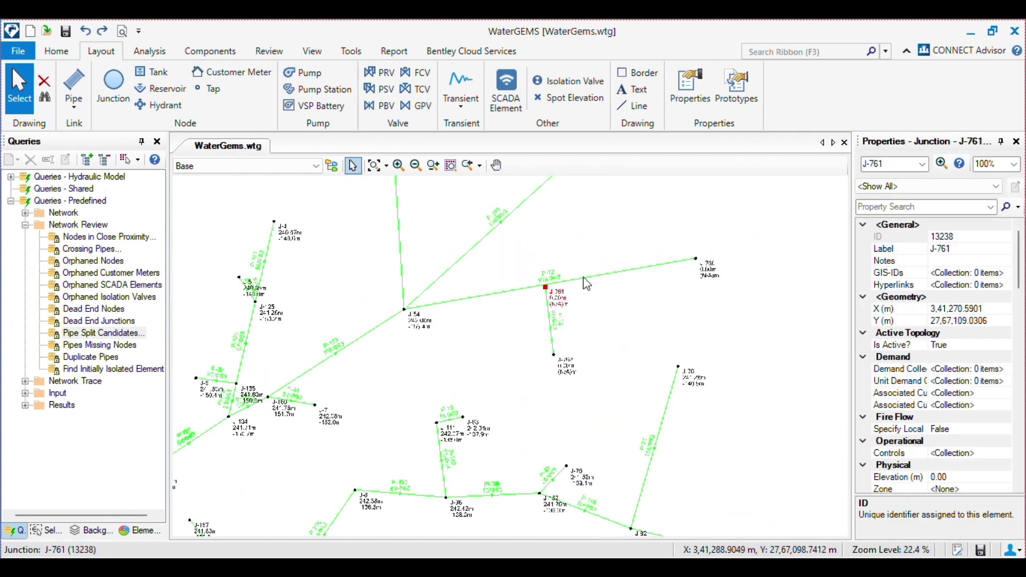
pyautogui.moveTo(505, 262); pyautogui.dragTo(617, 407)
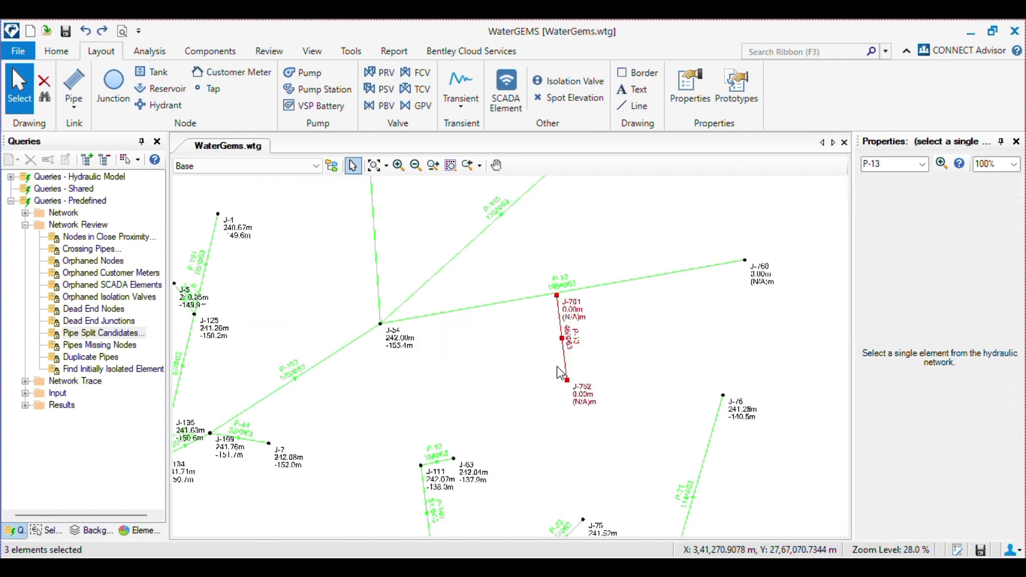
pyautogui.scroll(5, 516, 296)
pyautogui.scroll(-7, 517, 295)
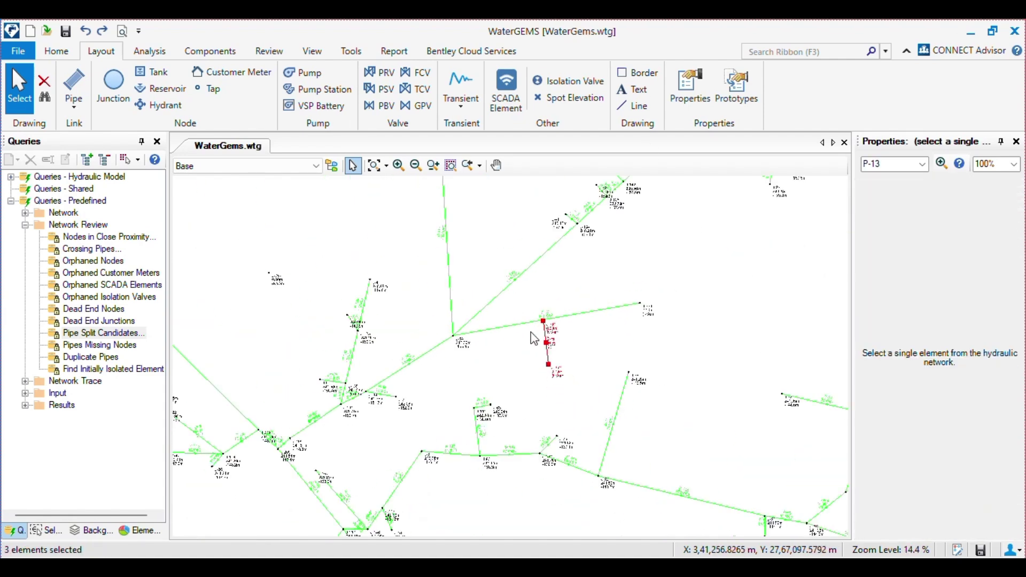
pyautogui.click(576, 330)
pyautogui.scroll(-2, 492, 313)
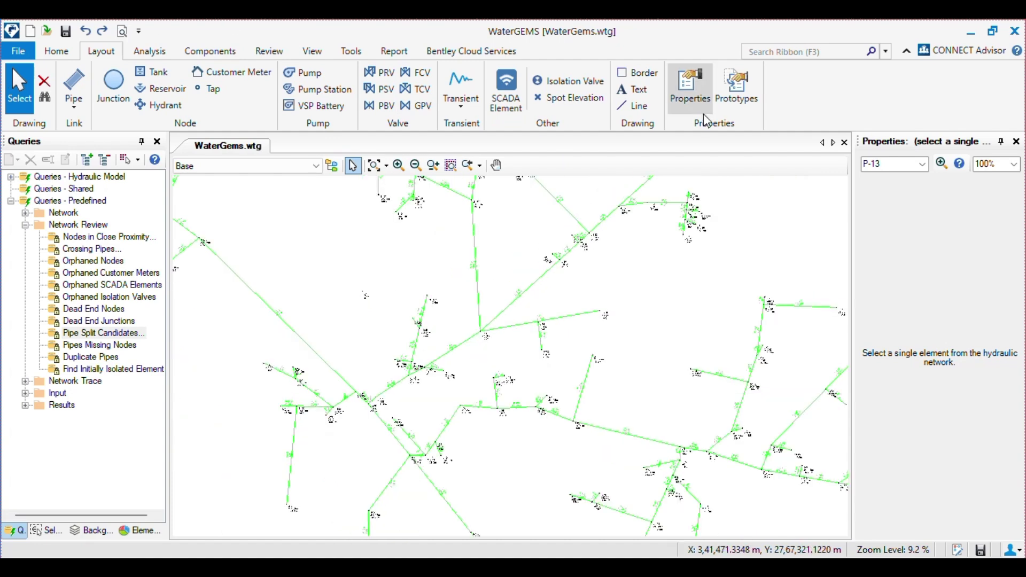
pyautogui.scroll(3, 529, 337)
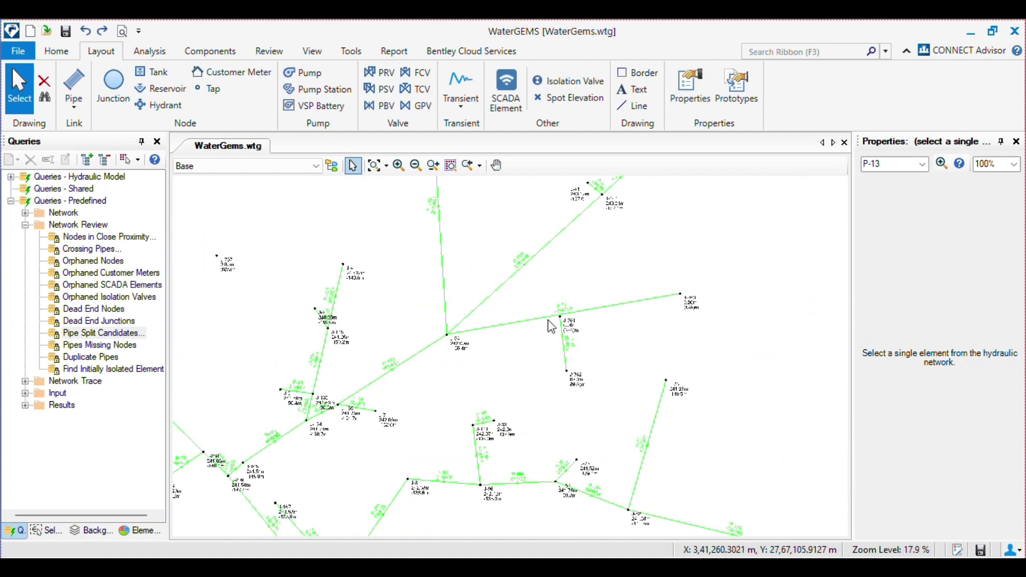
pyautogui.scroll(2, 551, 326)
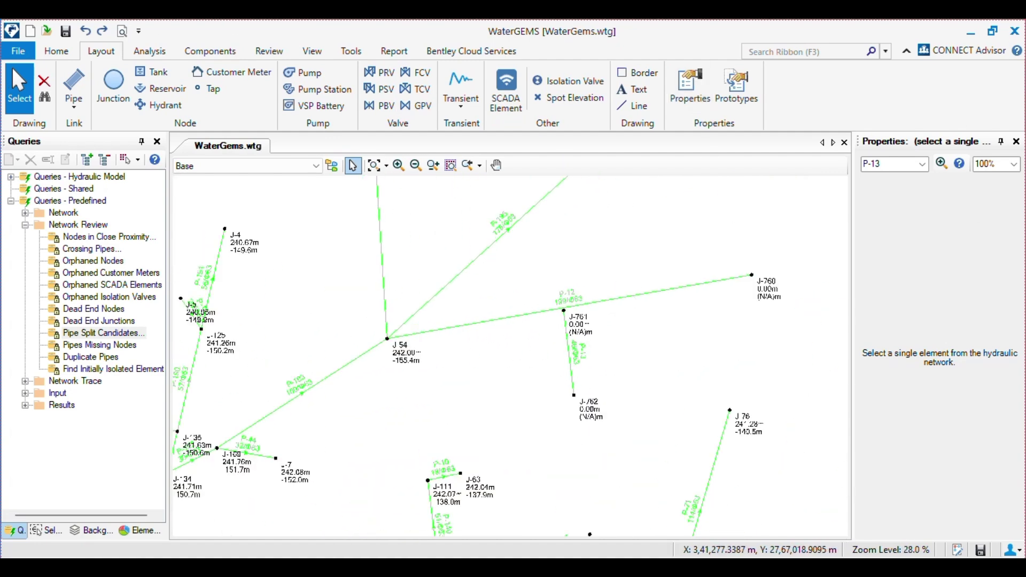
# Run the Pipe Split Candidates query with a tolerance of 2 m and inspect the highlighted junction beside pipe P-12
pyautogui.doubleClick(111, 332)
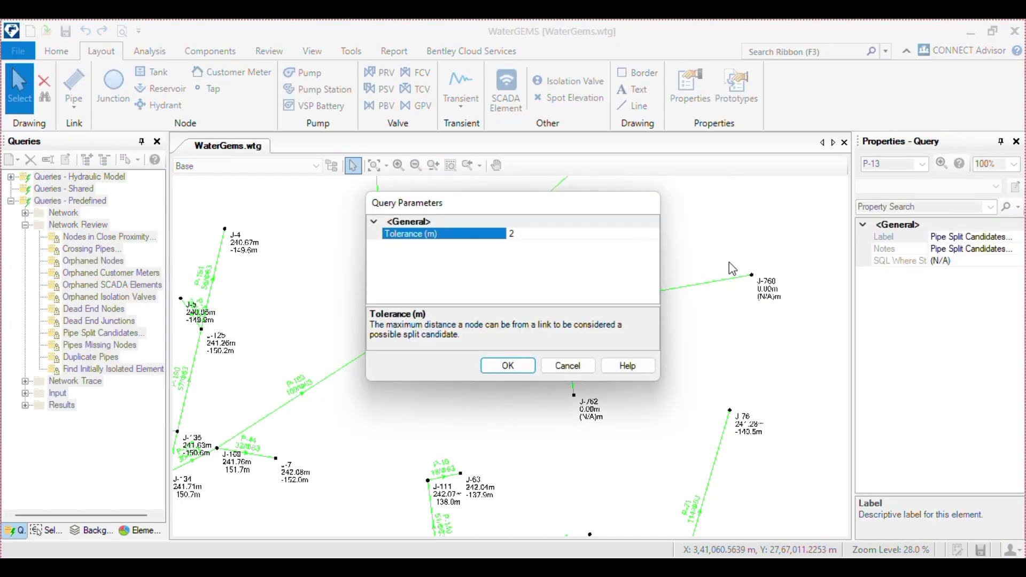
pyautogui.click(509, 372)
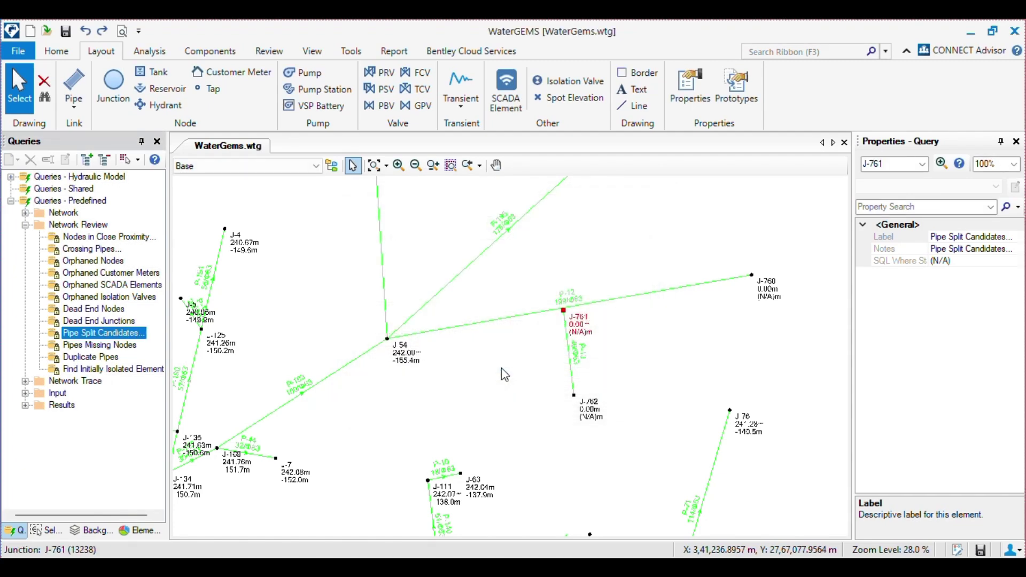
pyautogui.scroll(10, 592, 324)
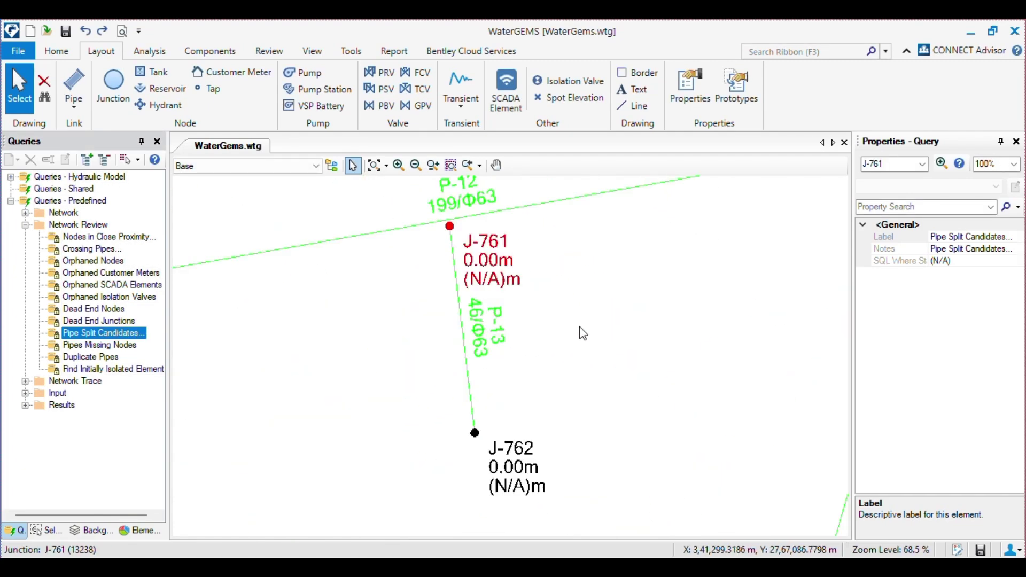
pyautogui.scroll(5, 449, 209)
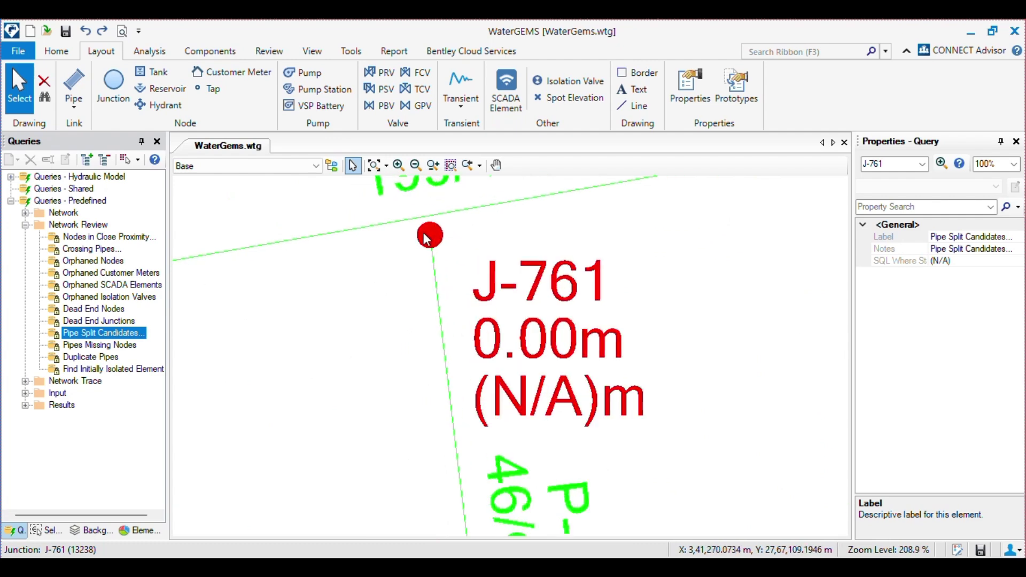
# Move junction J-761 onto pipe P-12 and split the pipe at that junction
pyautogui.click(717, 259)
pyautogui.moveTo(442, 236); pyautogui.dragTo(428, 213)
pyautogui.rightClick(428, 214)
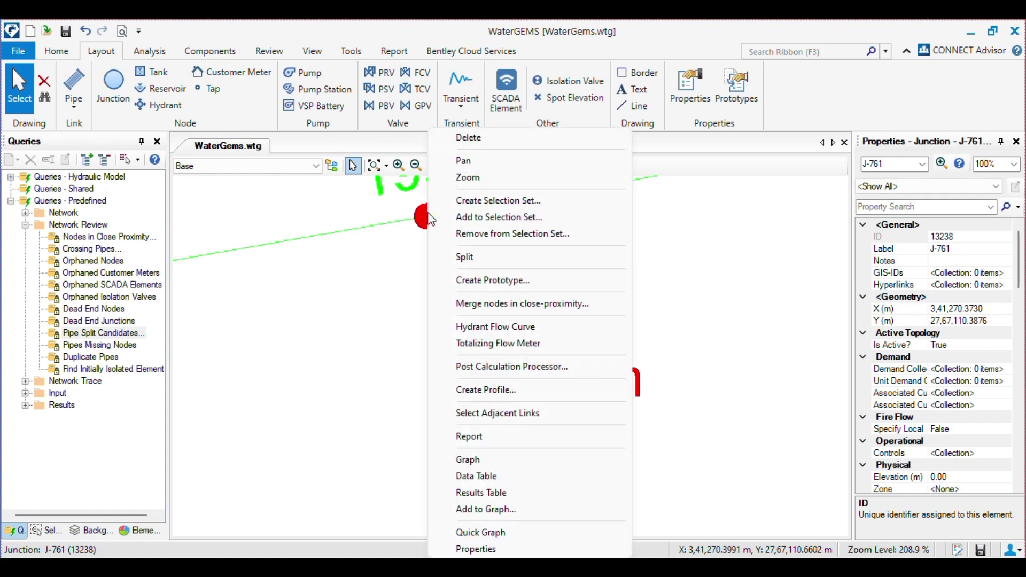
pyautogui.click(494, 256)
pyautogui.scroll(-10, 493, 267)
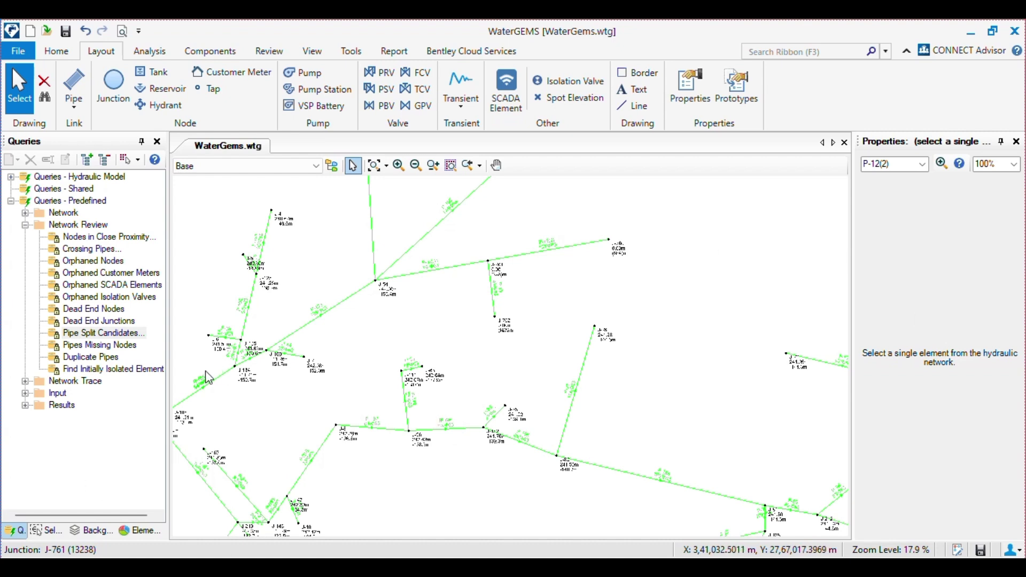
# Run the Pipes Missing Nodes query and check the whole network for highlighted pipes
pyautogui.click(108, 333)
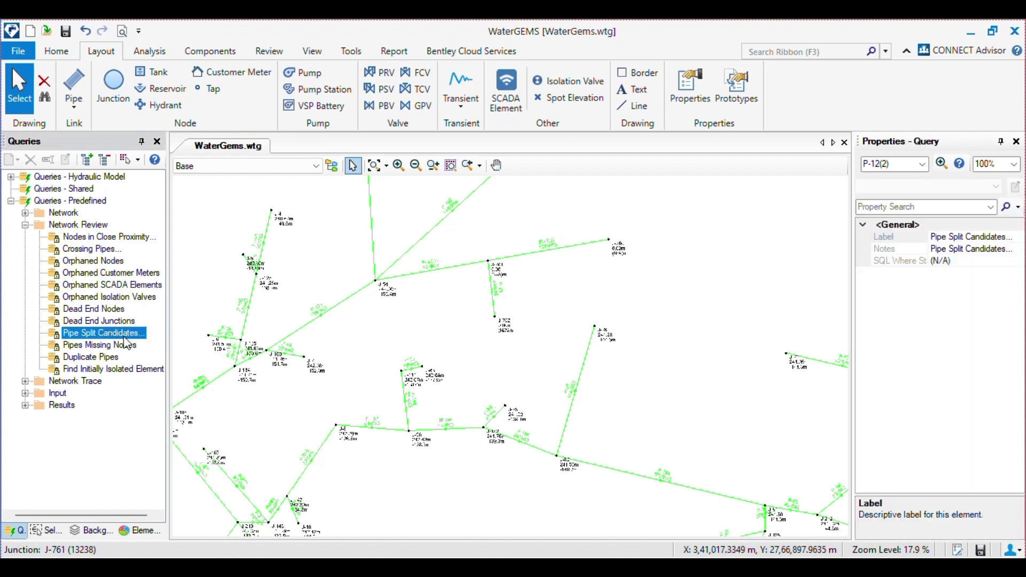
pyautogui.click(114, 350)
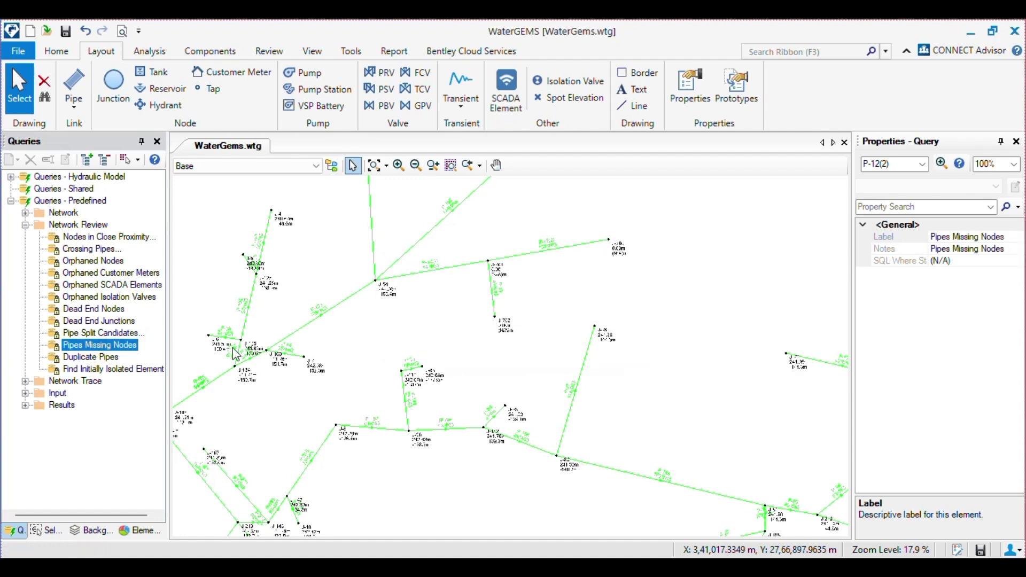
pyautogui.scroll(-12, 490, 417)
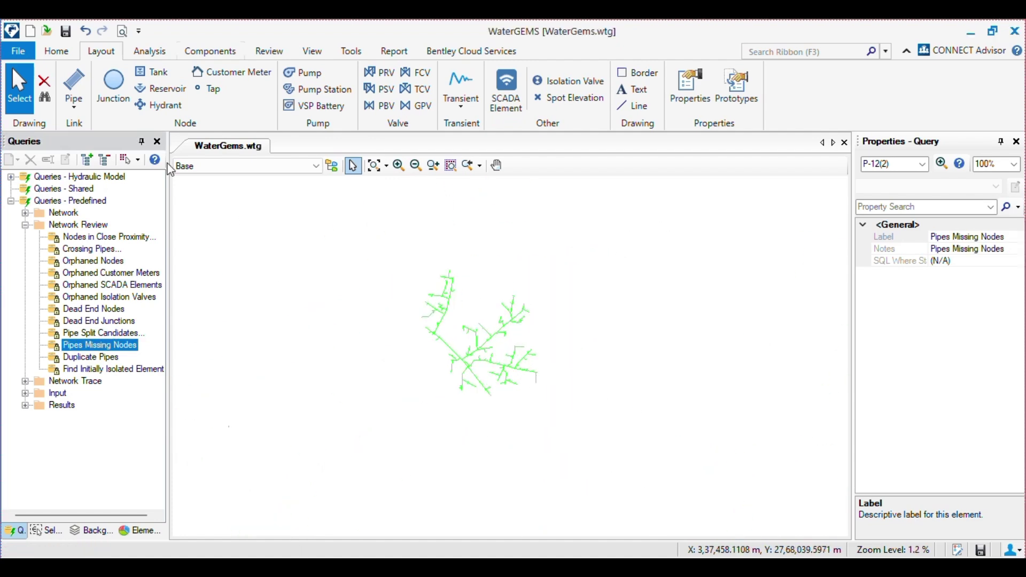
pyautogui.scroll(5, 458, 313)
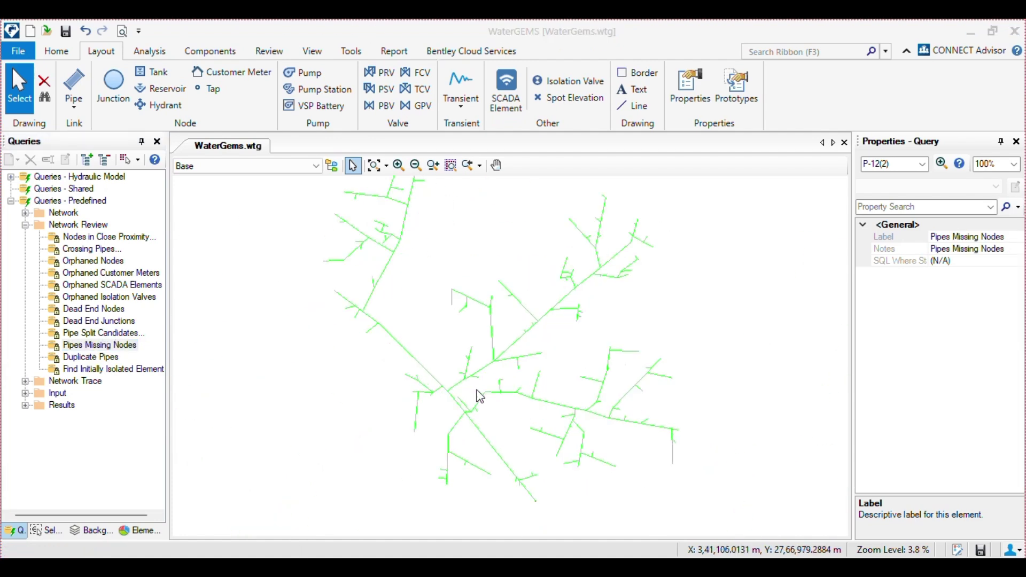
# Run the Duplicate Pipes query, inspect the highlighted pipe between junctions J-163 and J-59, and clear the selection
pyautogui.doubleClick(95, 360)
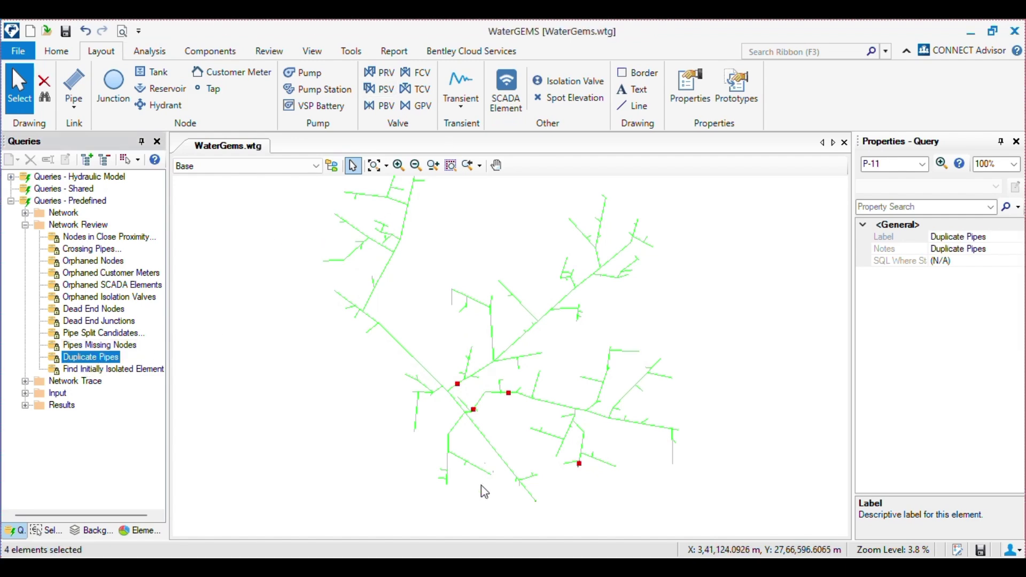
pyautogui.scroll(3, 585, 486)
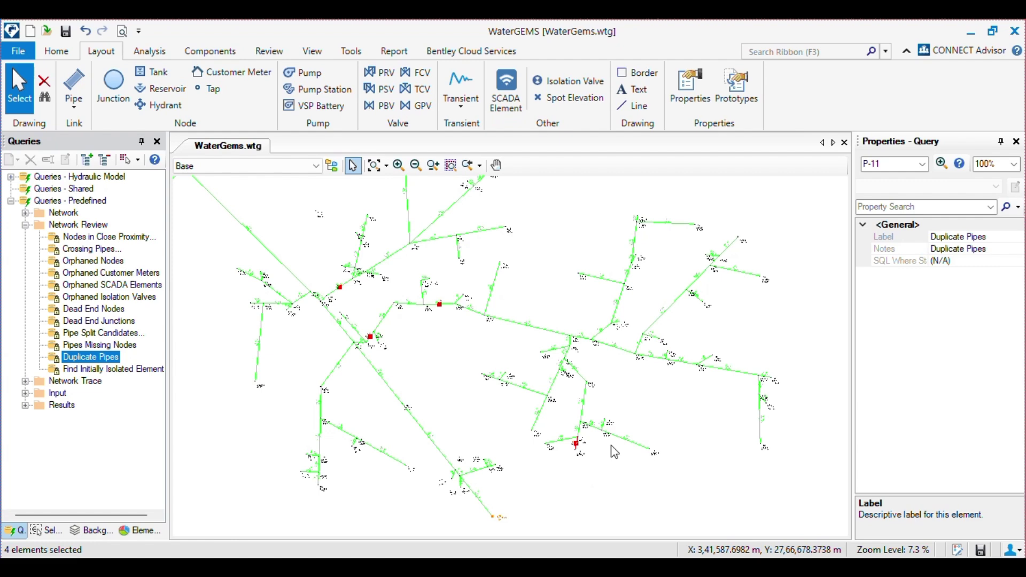
pyautogui.scroll(10, 615, 453)
pyautogui.click(628, 403)
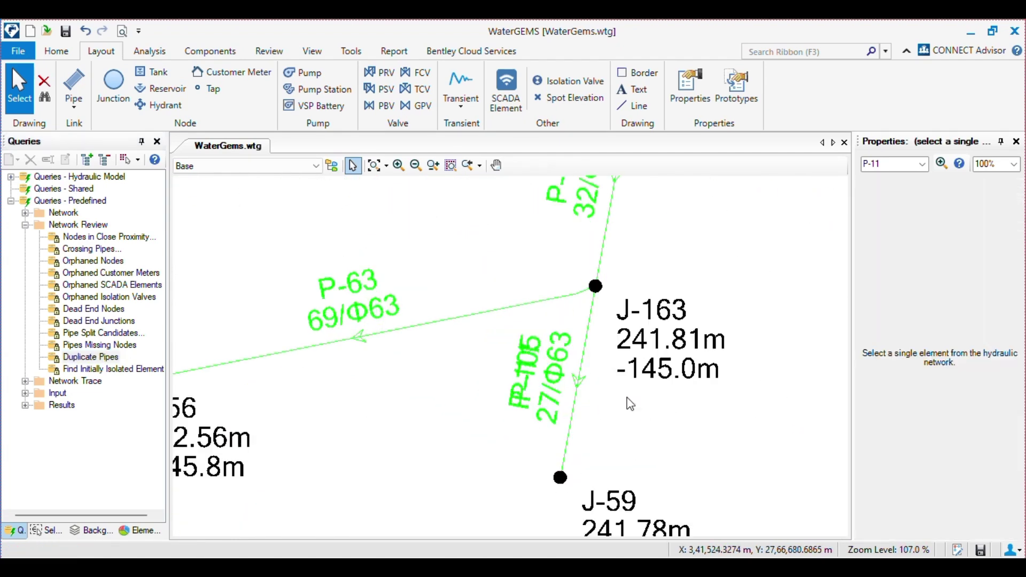
# Examine the overlapping pipe labels between junctions J-163 and J-59 and the branch around junctions J-147 and J-96, dismissing the desktop notification
pyautogui.scroll(-15, 588, 385)
pyautogui.scroll(4, 597, 366)
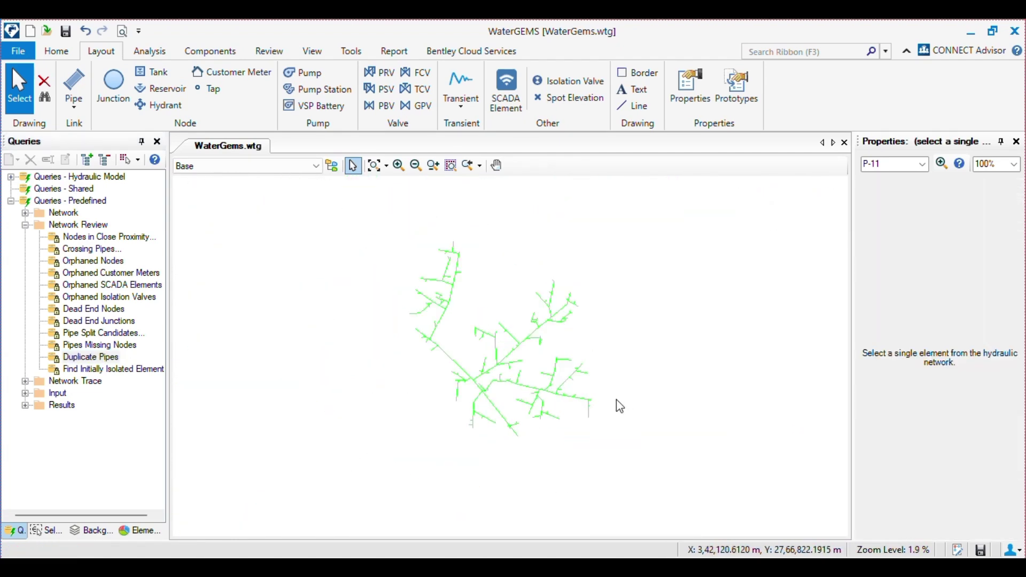
pyautogui.scroll(12, 521, 397)
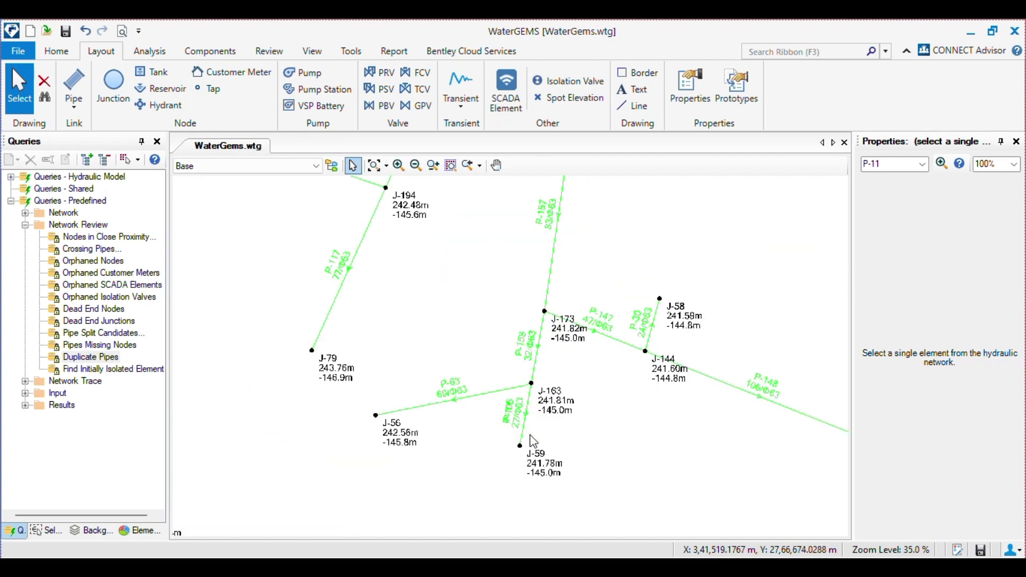
pyautogui.scroll(3, 540, 447)
pyautogui.scroll(-20, 527, 456)
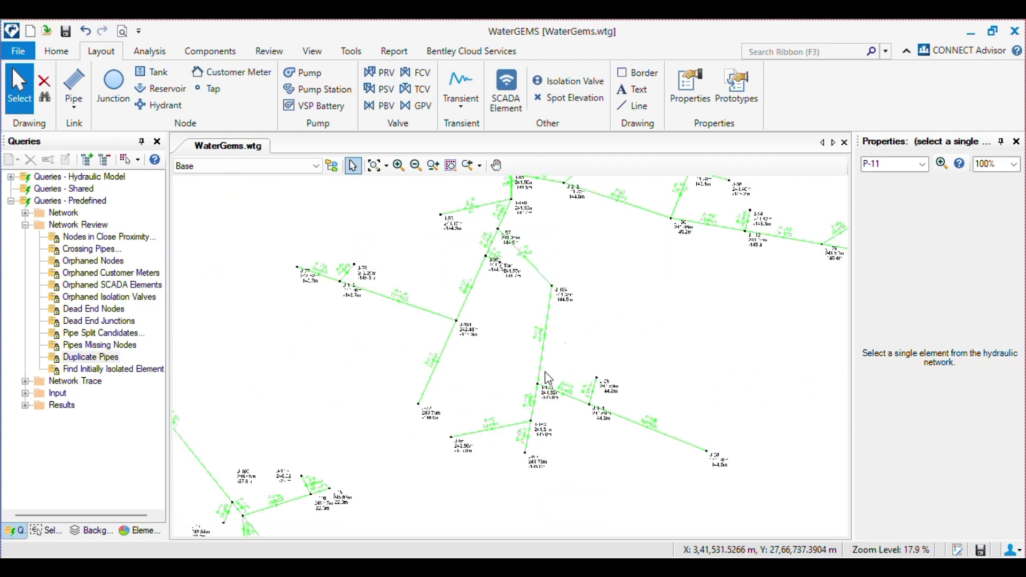
pyautogui.scroll(12, 550, 348)
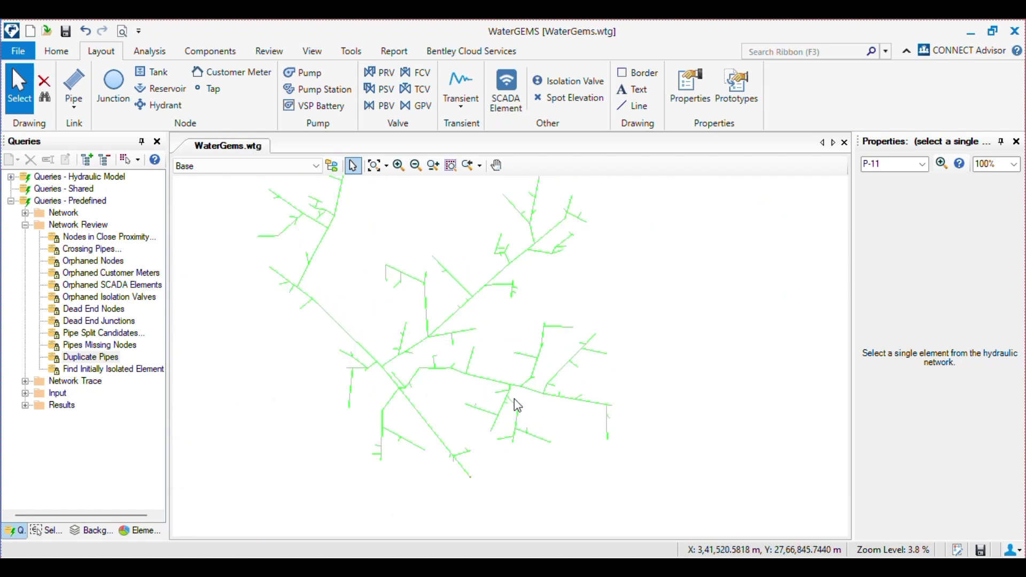
pyautogui.scroll(3, 518, 405)
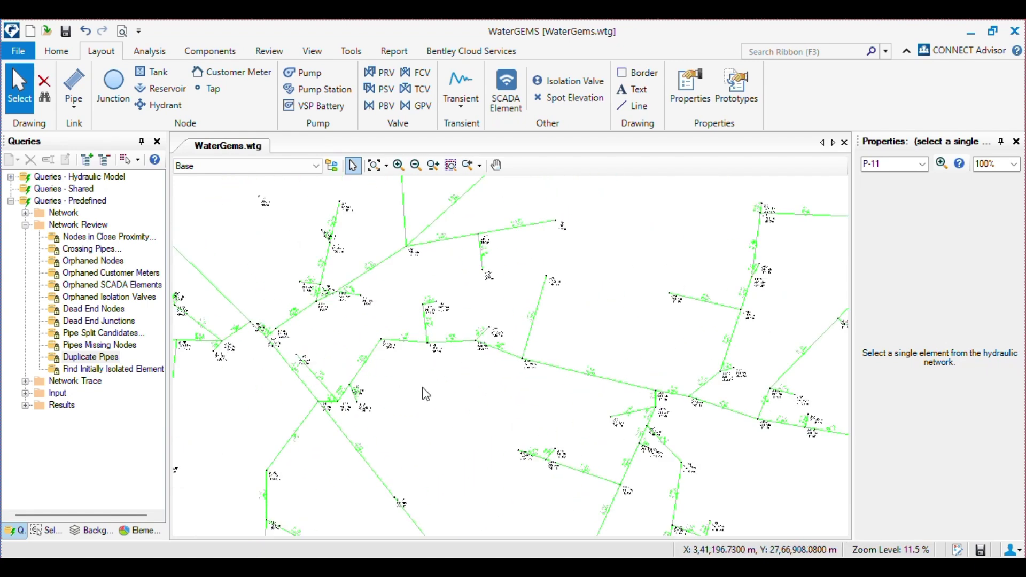
pyautogui.scroll(1, 349, 386)
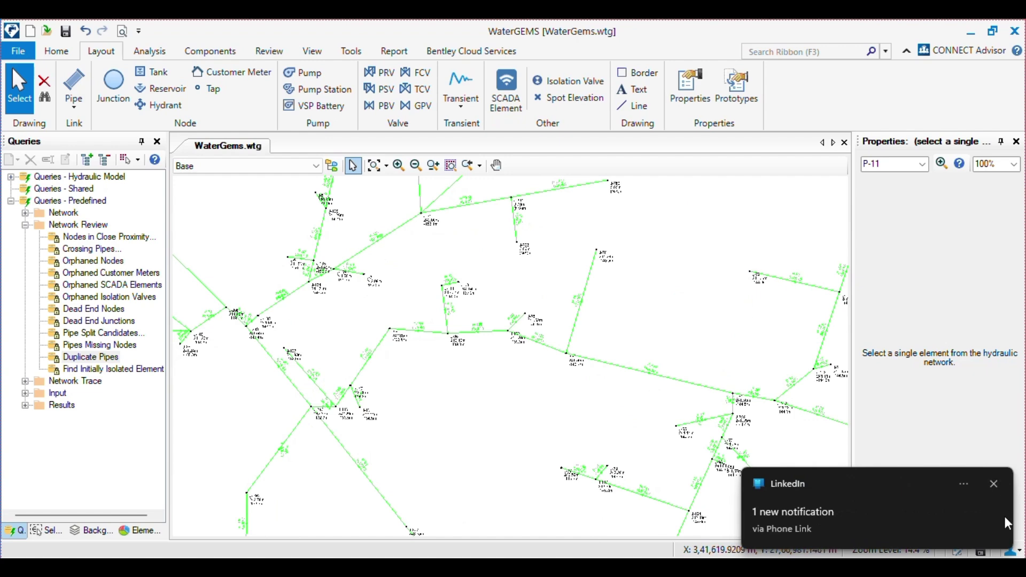
pyautogui.click(993, 488)
pyautogui.scroll(4, 344, 409)
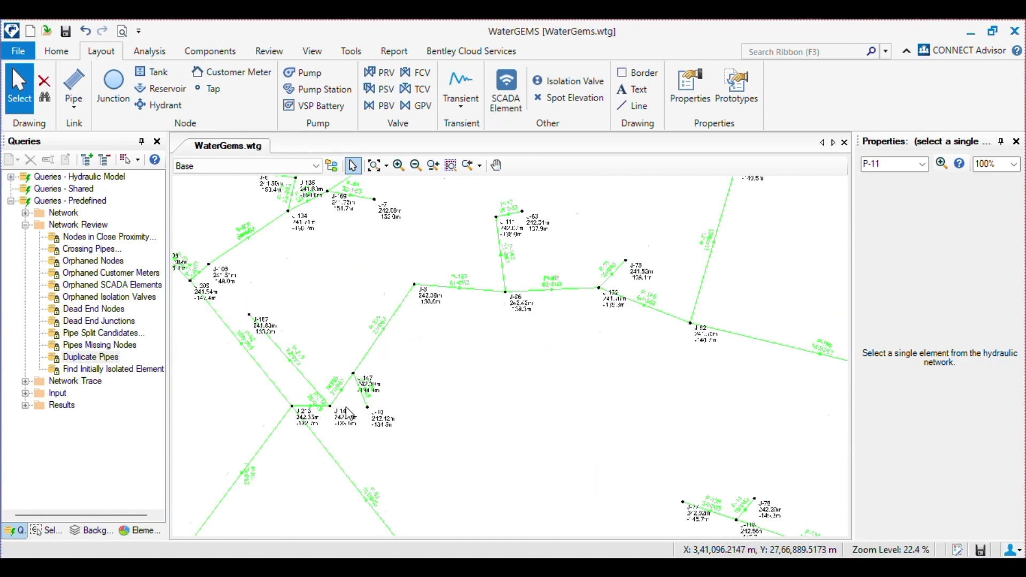
# Rerun the Duplicate Pipes query, inspect highlighted pipe P-11 overlapping P-105, and clear the selection
pyautogui.doubleClick(91, 357)
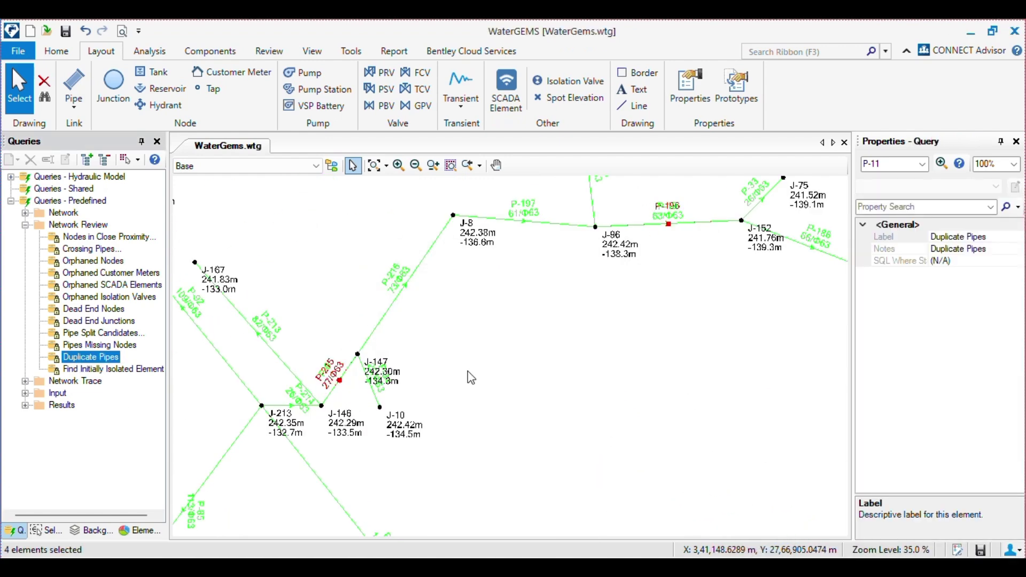
pyautogui.scroll(-8, 458, 322)
pyautogui.scroll(13, 458, 322)
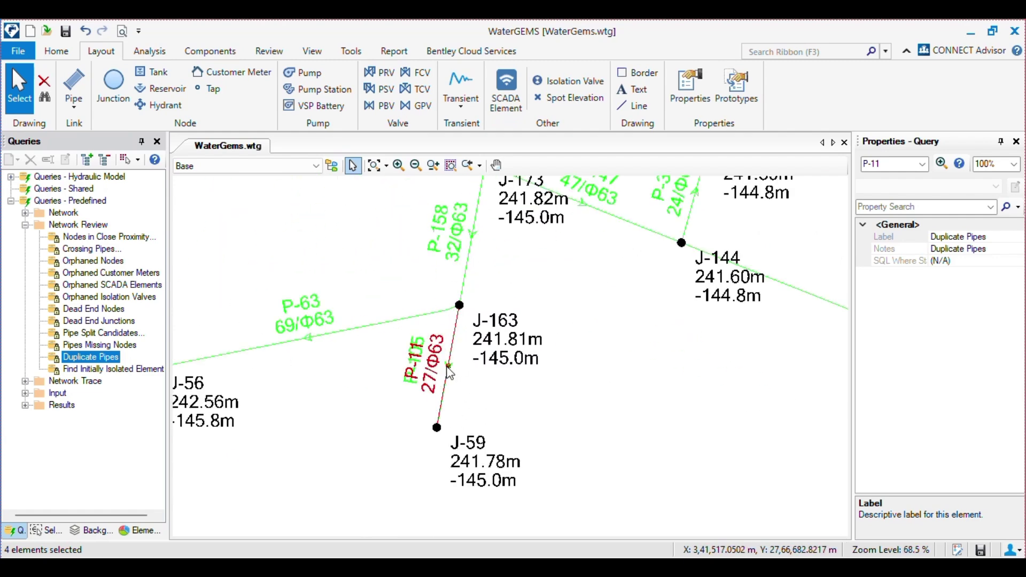
pyautogui.click(532, 398)
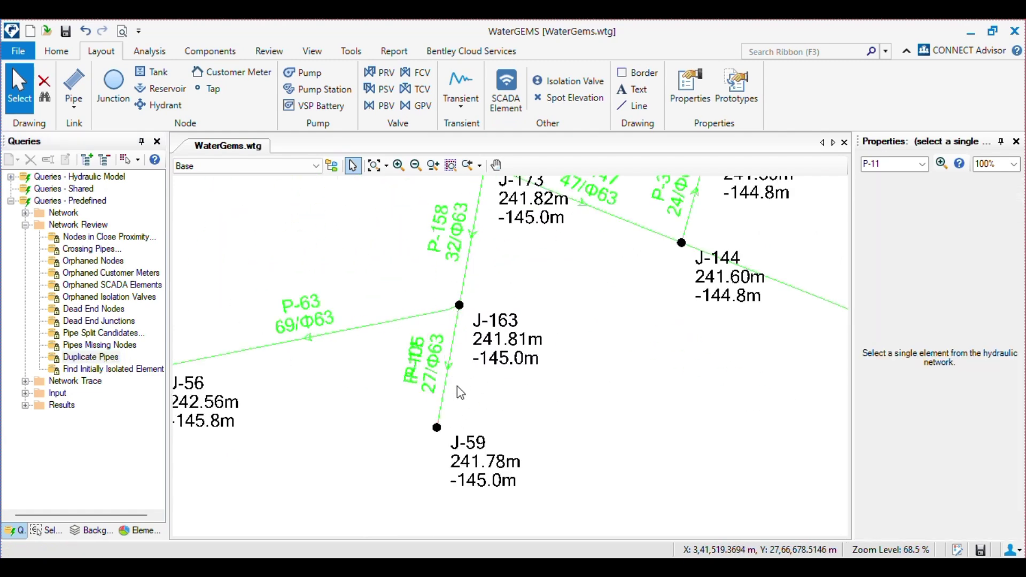
# Select all duplicate pipes with the Duplicate Pipes query and delete them from the network
pyautogui.doubleClick(105, 355)
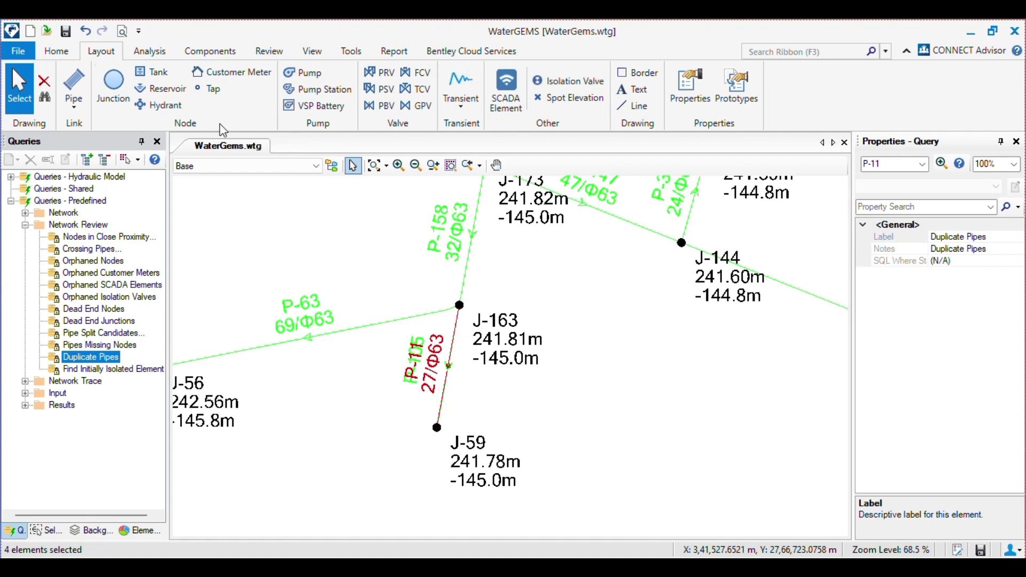
pyautogui.click(56, 51)
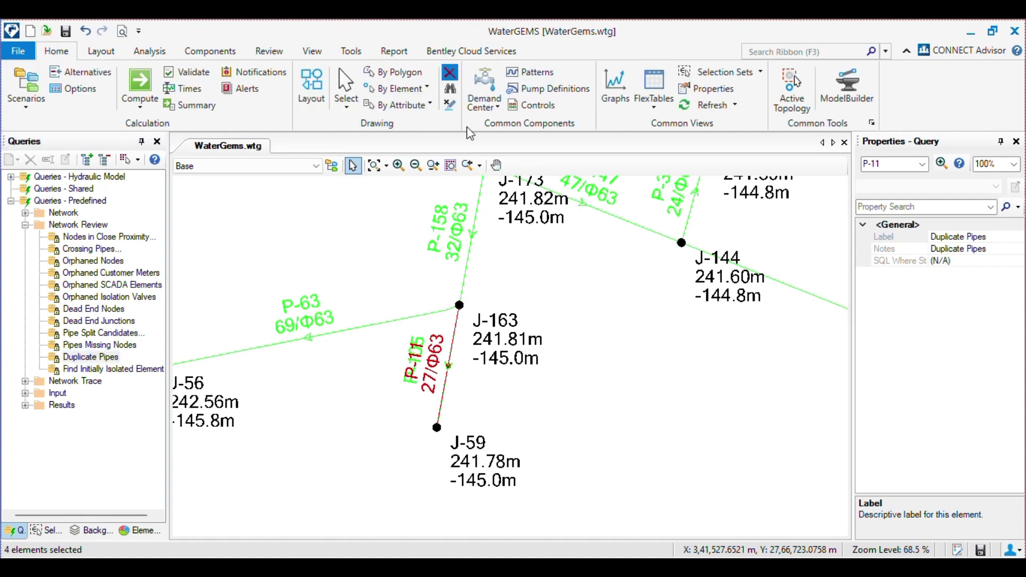
pyautogui.scroll(-10, 553, 381)
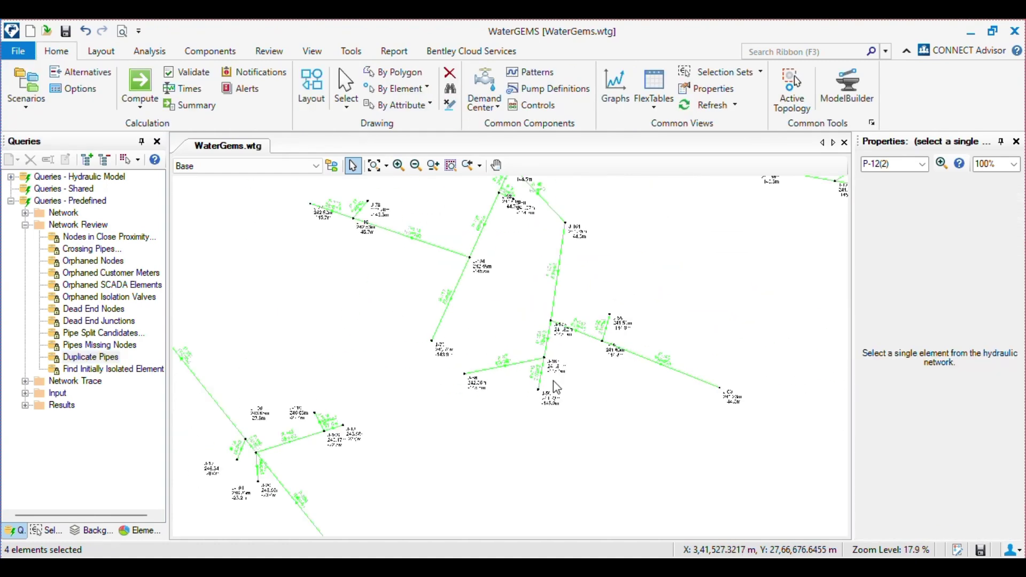
# Run the Duplicate Pipes query once more and check the whole network for remaining duplicates
pyautogui.click(87, 357)
pyautogui.scroll(-5, 516, 373)
pyautogui.scroll(2, 515, 373)
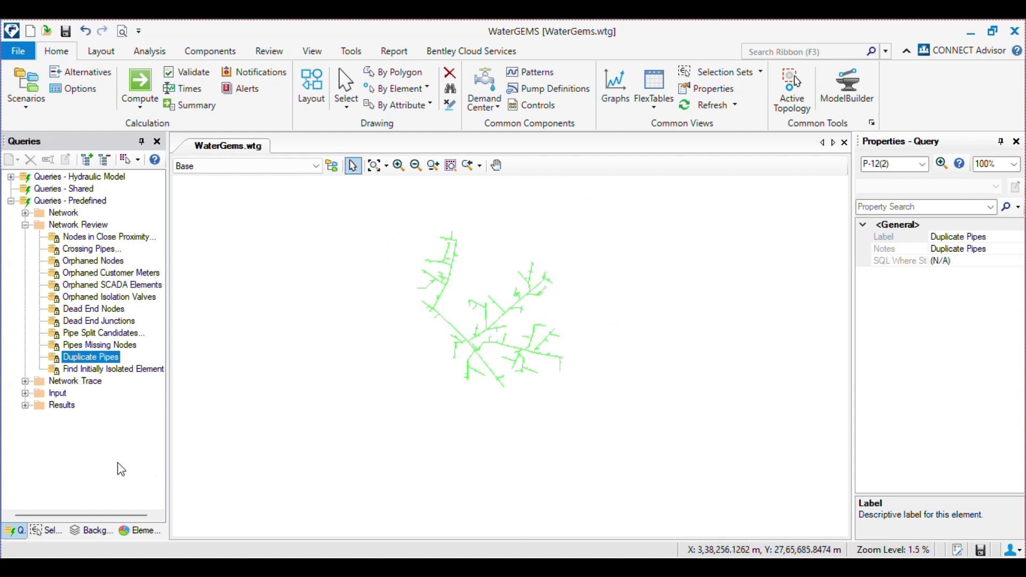
# Run the Find Initially Isolated Elements query, delete the selected elements, and fit the drawing to the remaining network
pyautogui.doubleClick(122, 374)
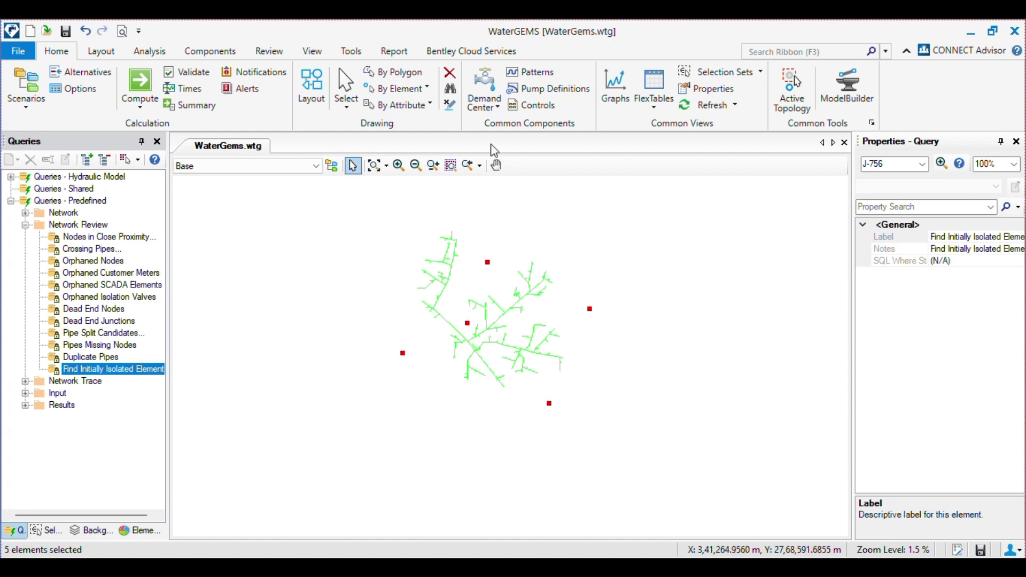
pyautogui.click(452, 81)
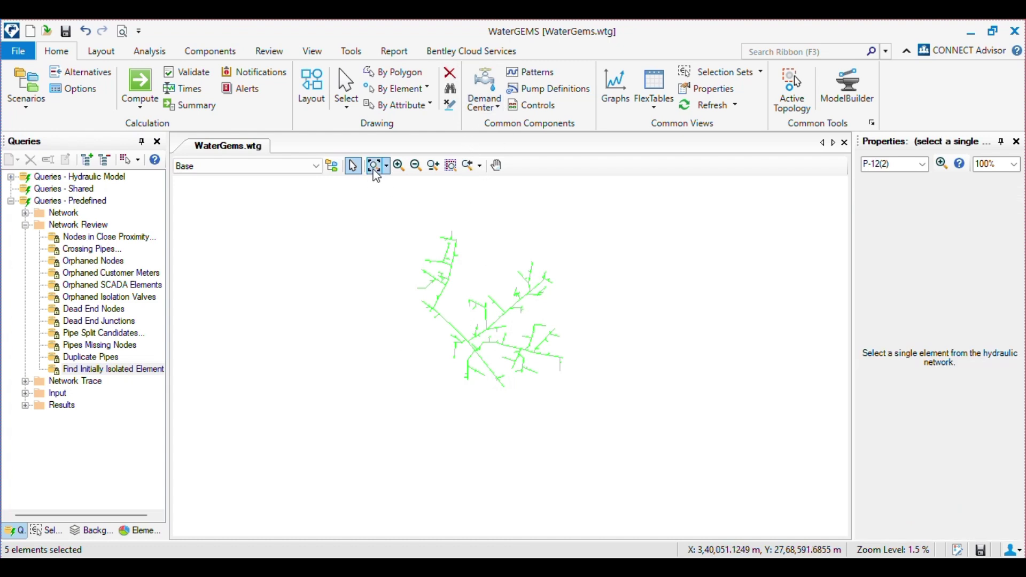
pyautogui.click(375, 167)
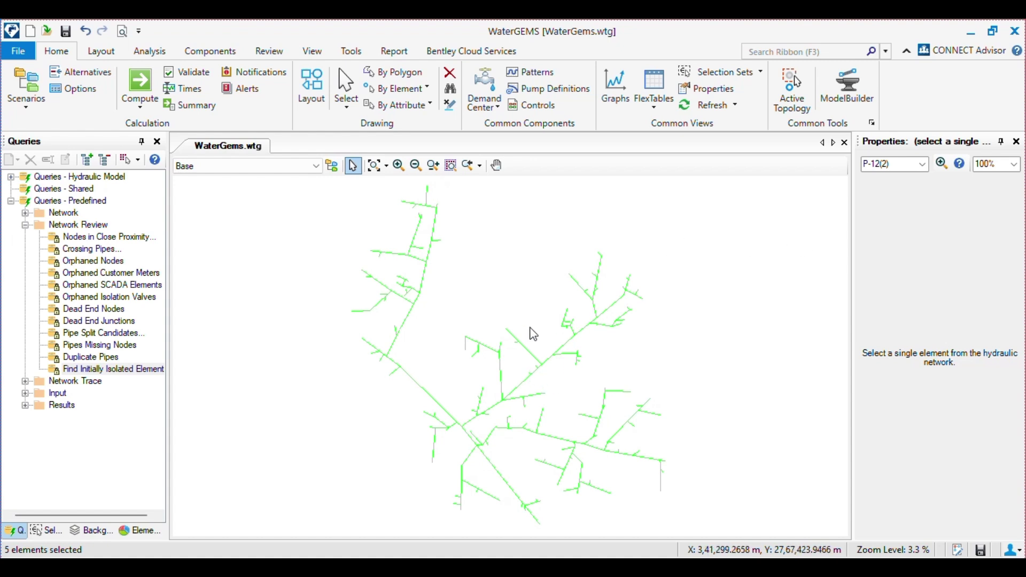
# Select the entire network with a window to check its elements, collapse the Network Review queries, and clear the selection
pyautogui.scroll(-3, 532, 333)
pyautogui.moveTo(310, 225); pyautogui.dragTo(643, 483)
pyautogui.scroll(3, 478, 342)
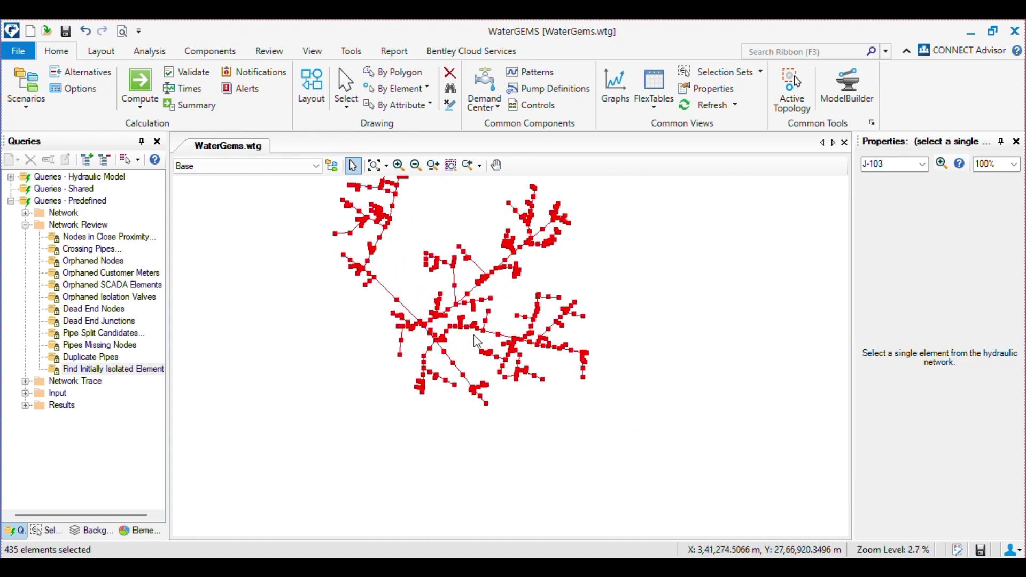
pyautogui.click(25, 227)
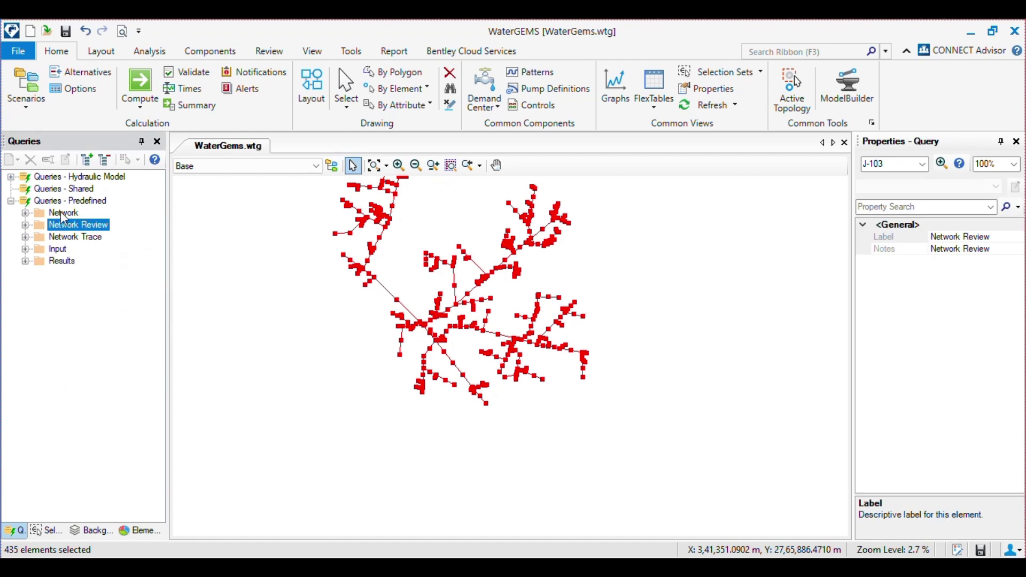
pyautogui.click(426, 449)
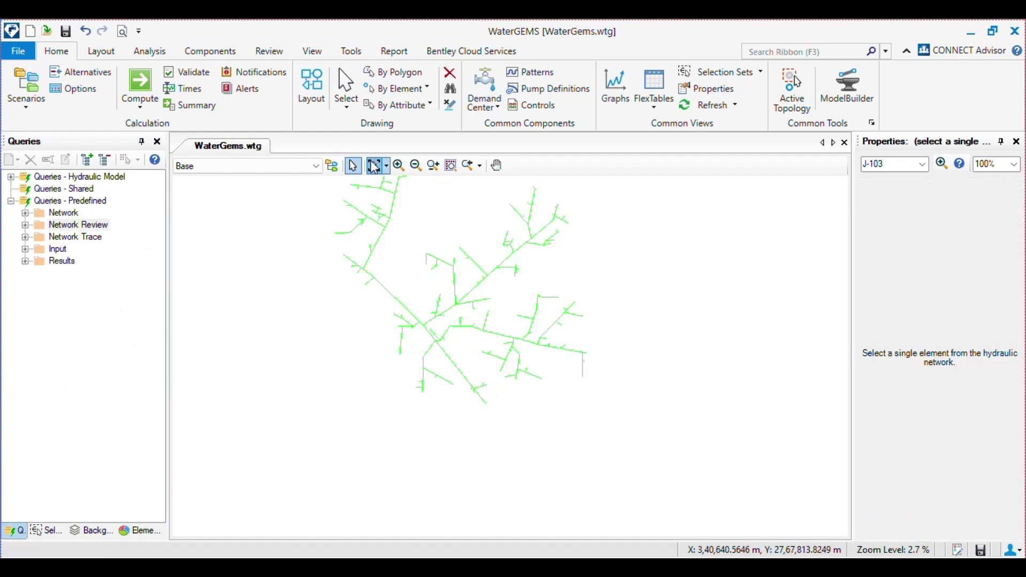
# Examine the cleaned network's pipes and junctions up close and at full extent, briefly expanding the Network Trace query folder
pyautogui.click(374, 165)
pyautogui.scroll(10, 518, 449)
pyautogui.scroll(-3, 491, 431)
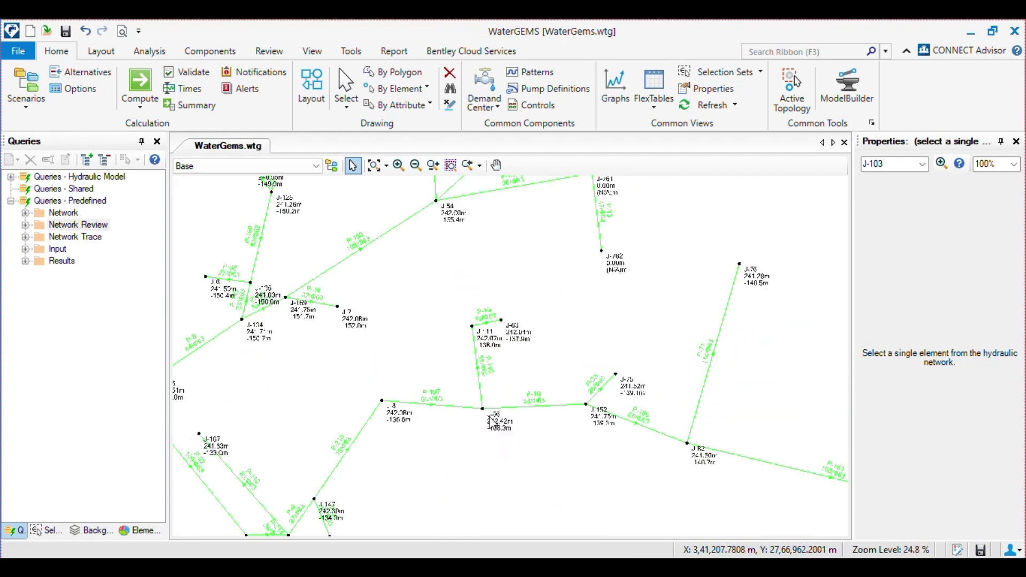
pyautogui.scroll(-5, 590, 231)
pyautogui.scroll(7, 678, 300)
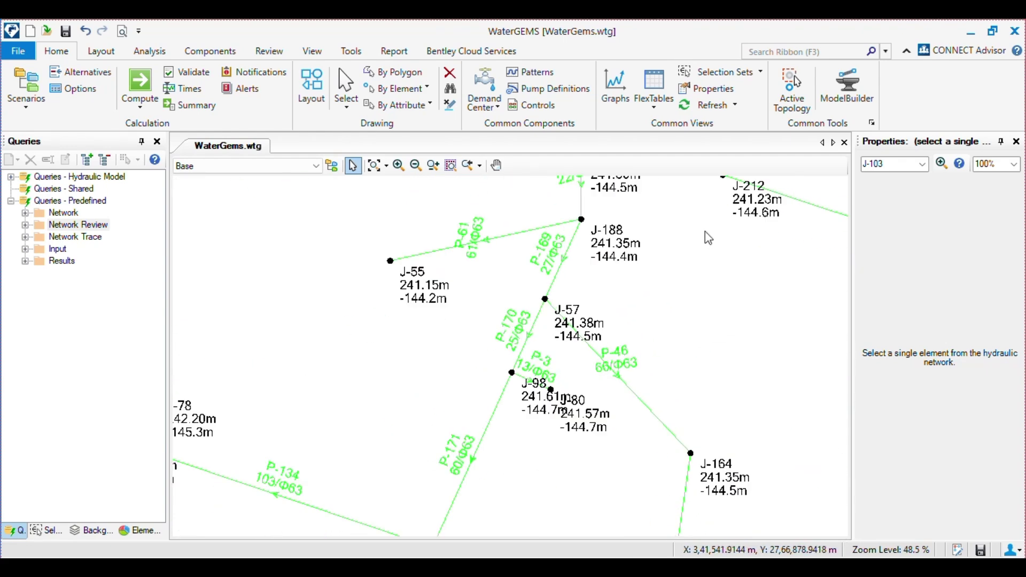
pyautogui.scroll(-6, 704, 232)
pyautogui.scroll(3, 583, 353)
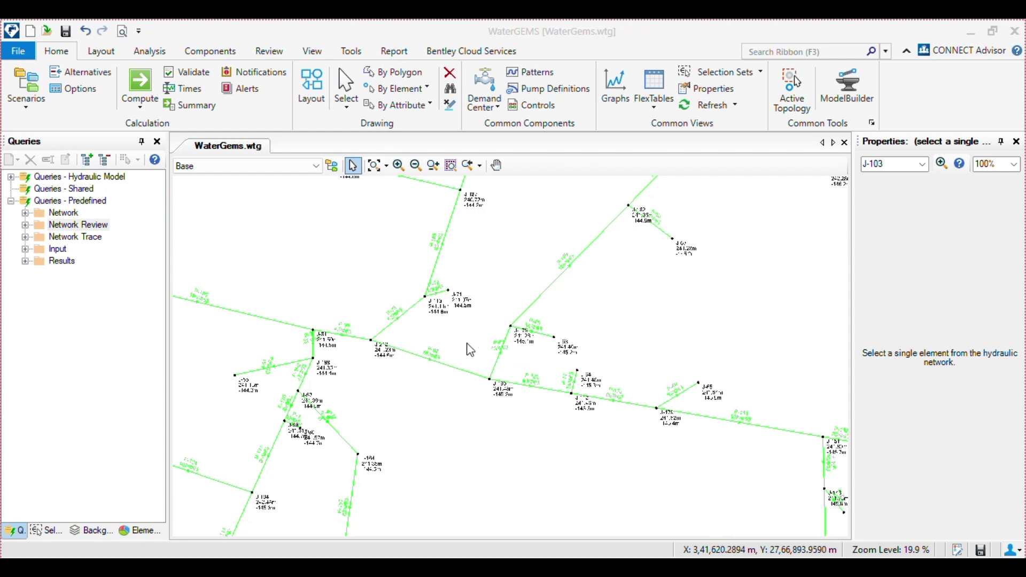
pyautogui.scroll(-5, 470, 350)
pyautogui.click(375, 165)
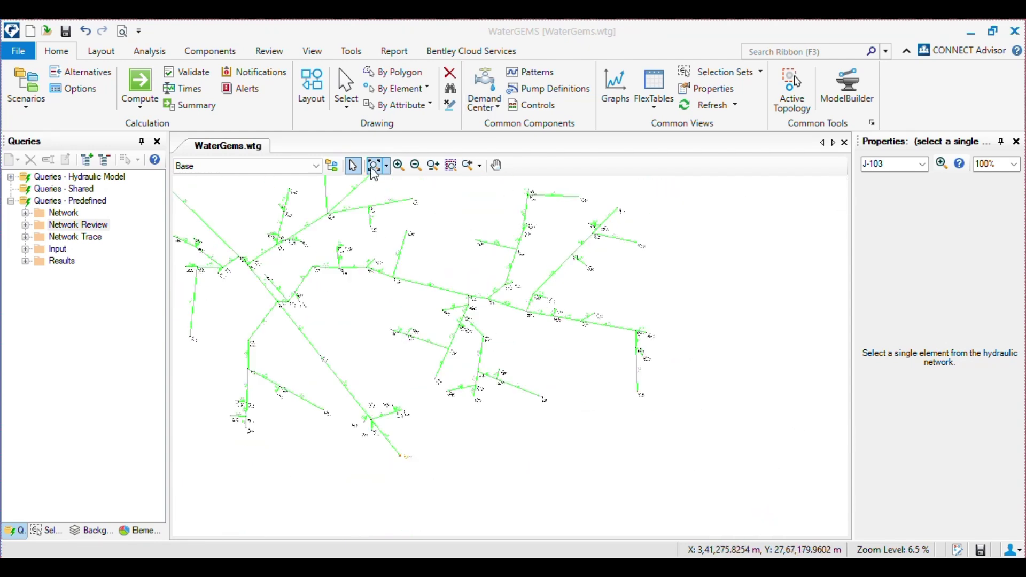
pyautogui.click(27, 238)
pyautogui.click(25, 238)
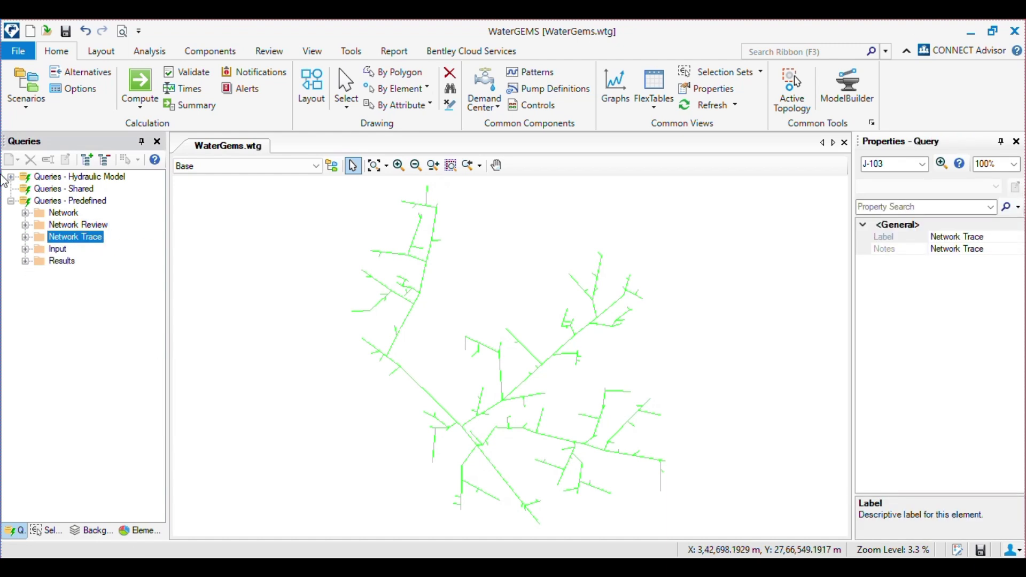